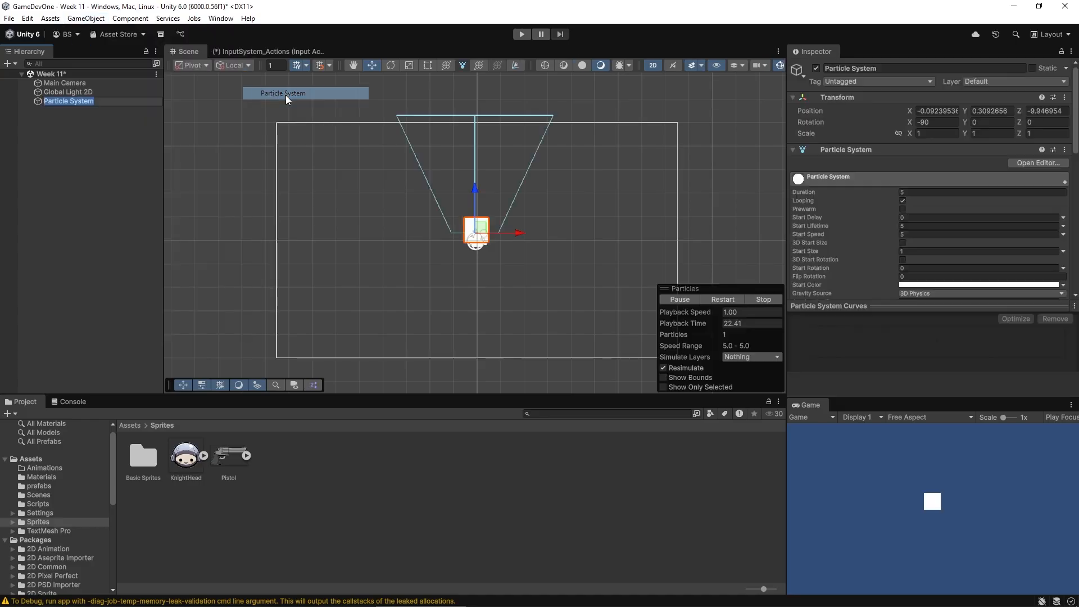
Move the particle system down to about Y -4.47 and set its X and Z positions to 0.
left_click_drag(476, 185, 476, 298)
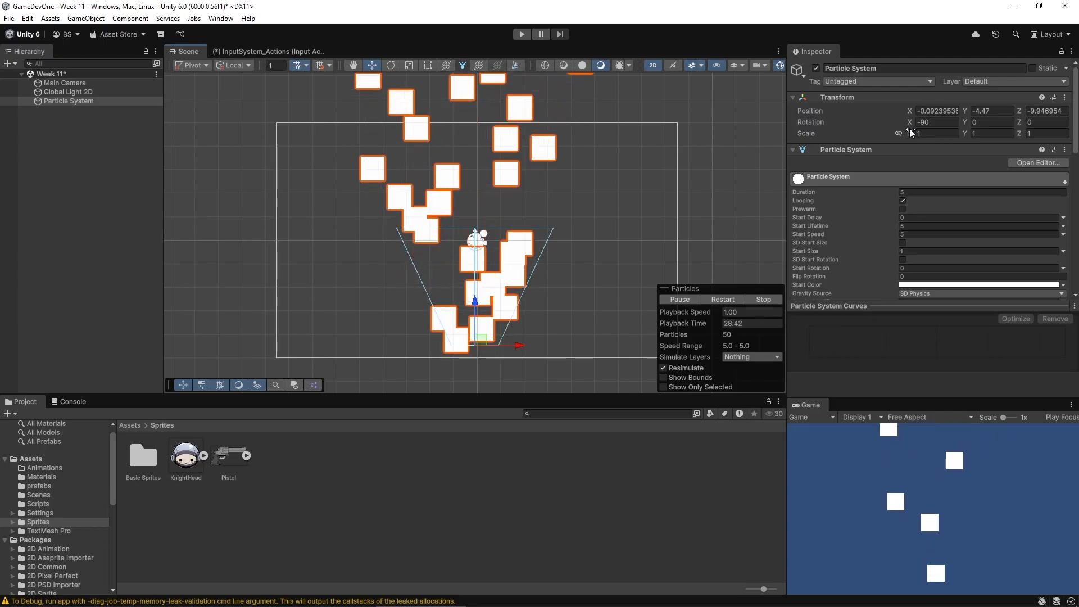
left_click(950, 112)
type("0")
left_click(1046, 110)
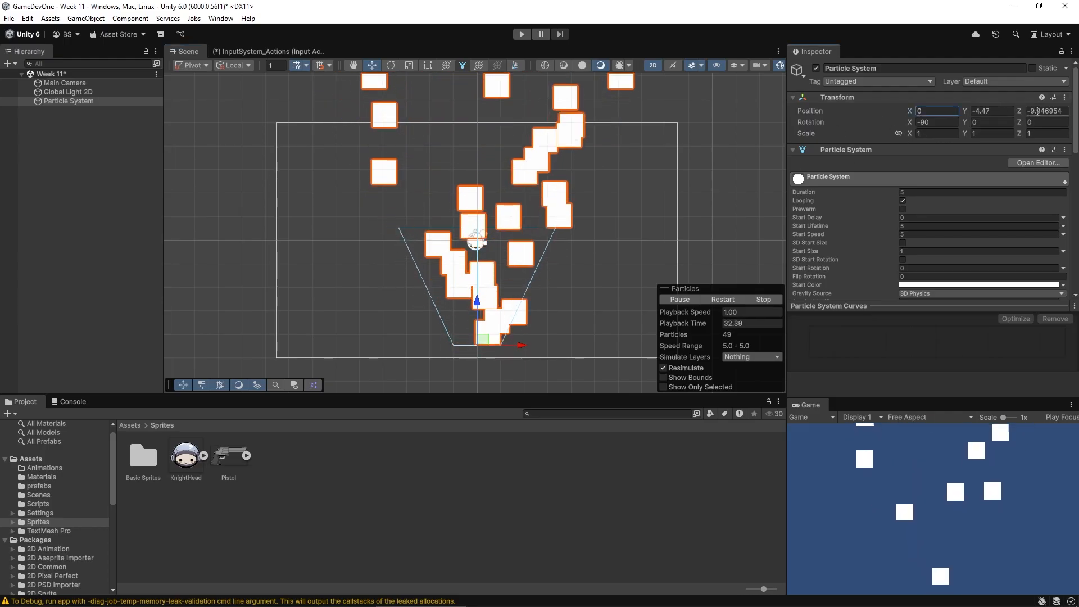
type("0")
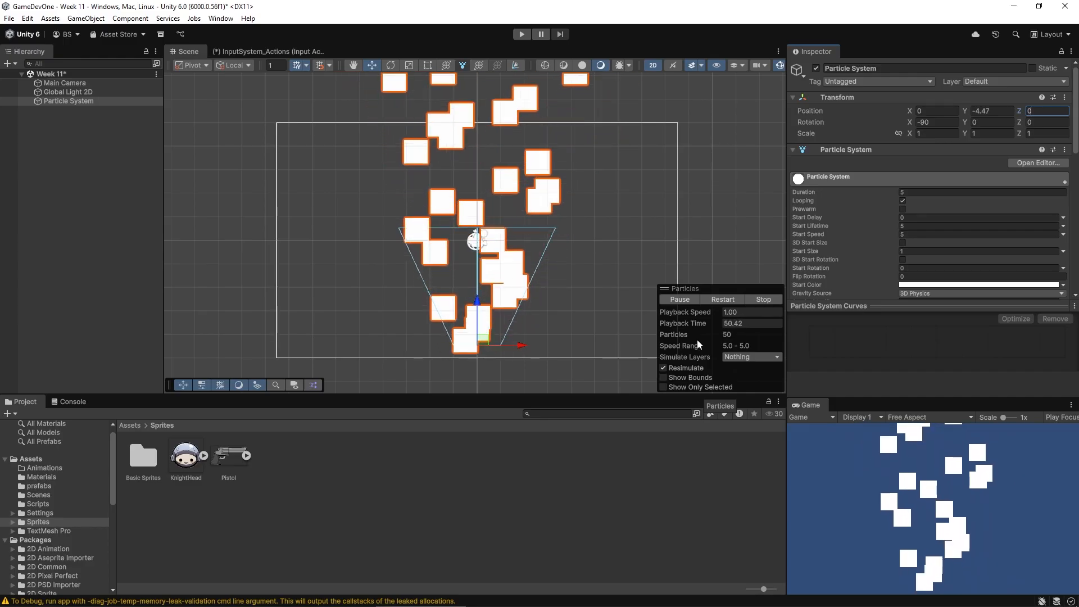
Try the scene preview controls by pausing, stopping and restarting the particle simulation.
left_click(686, 299)
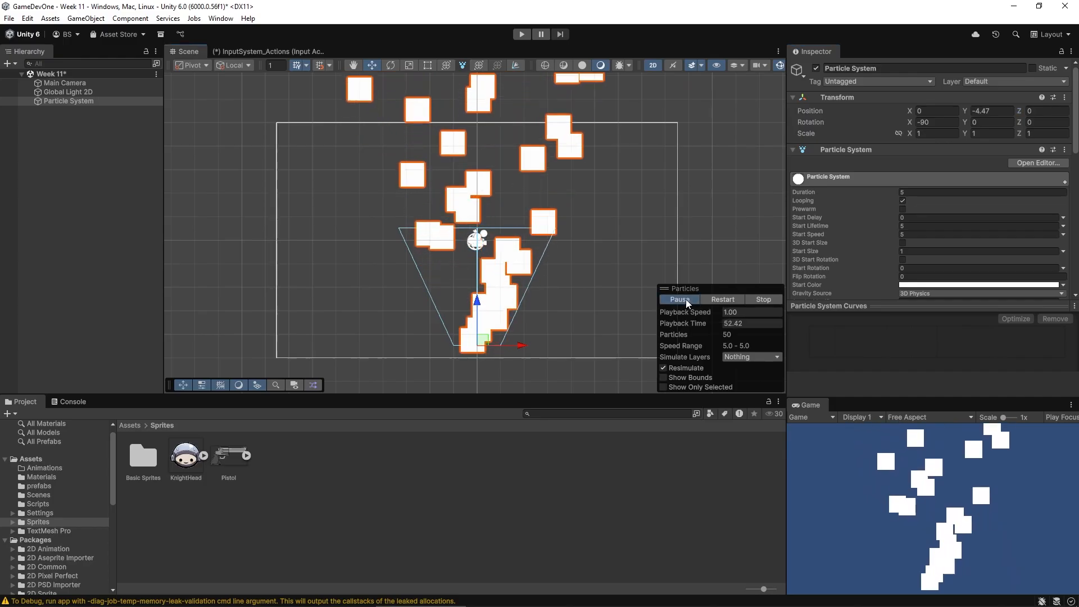
left_click(760, 299)
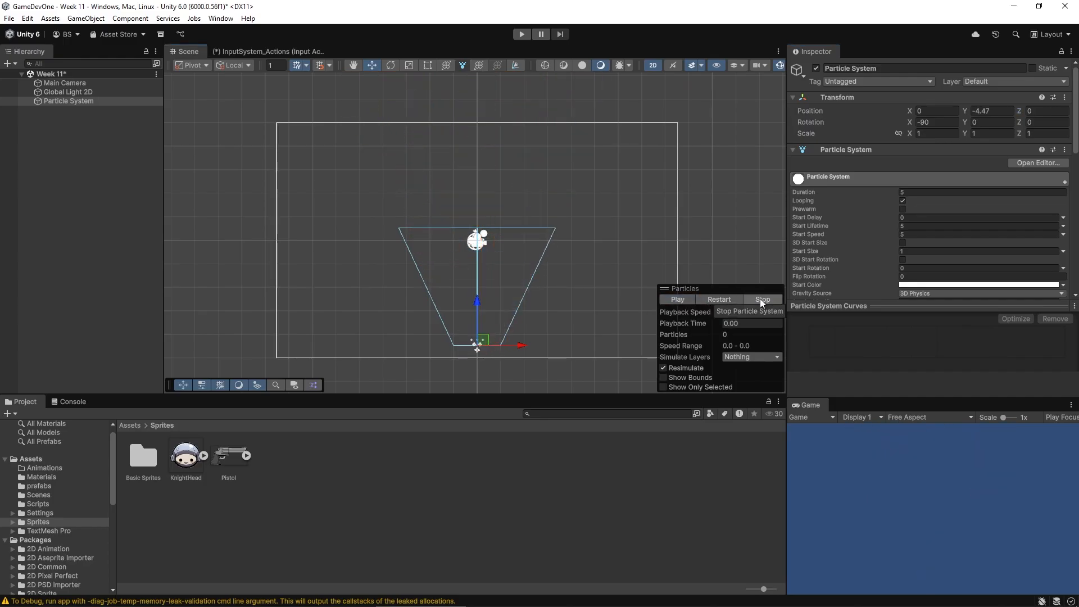
left_click(716, 297)
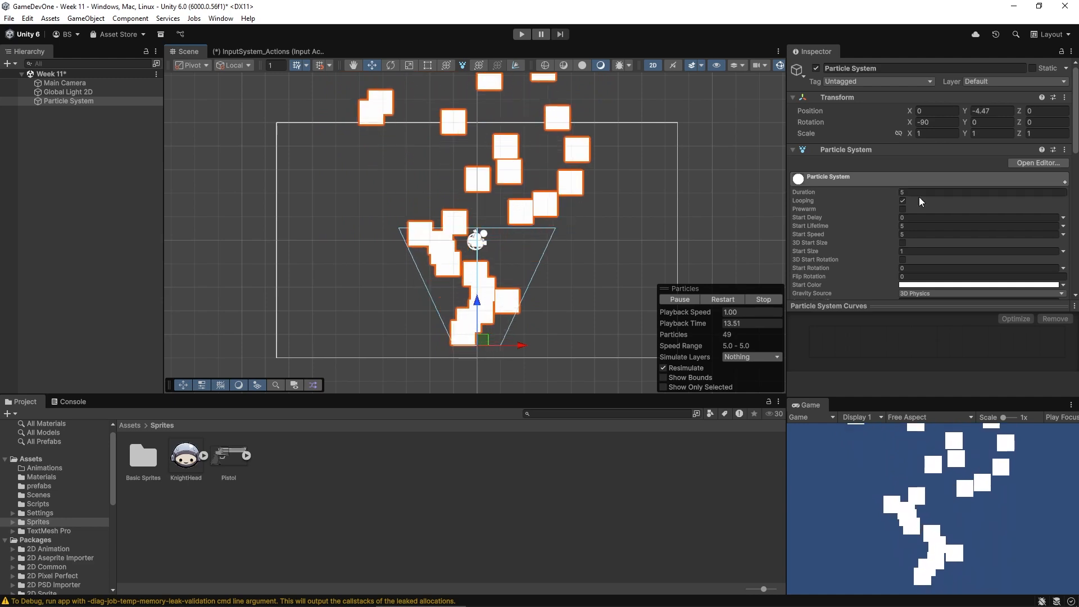
Review the particle system's main settings and its list of modules, from Emission down to Renderer.
scroll(916, 200, "down", 10)
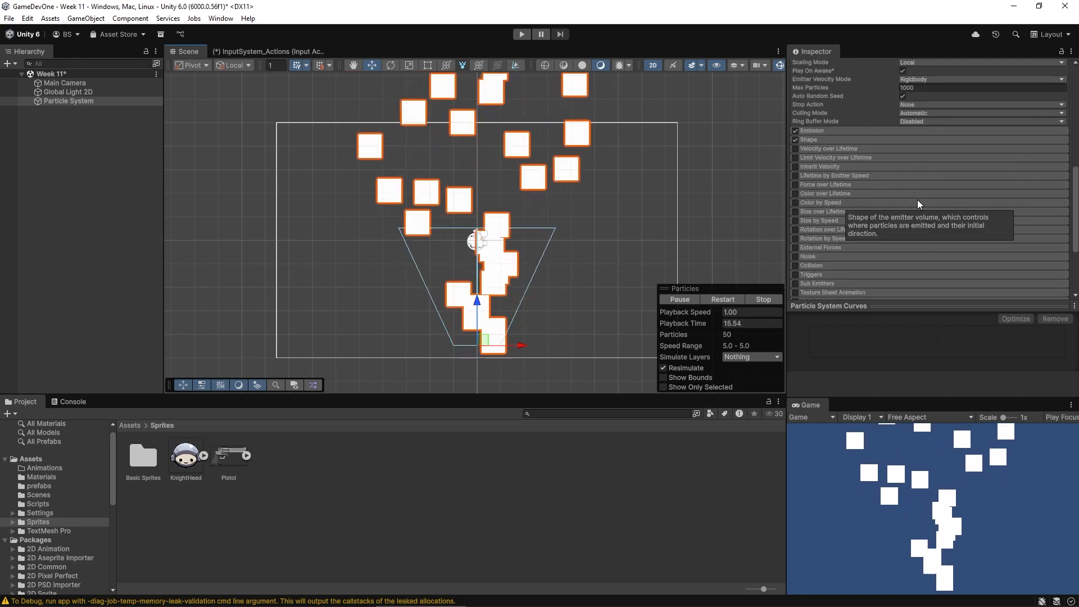
scroll(917, 200, "down", 5)
scroll(936, 166, "up", 3)
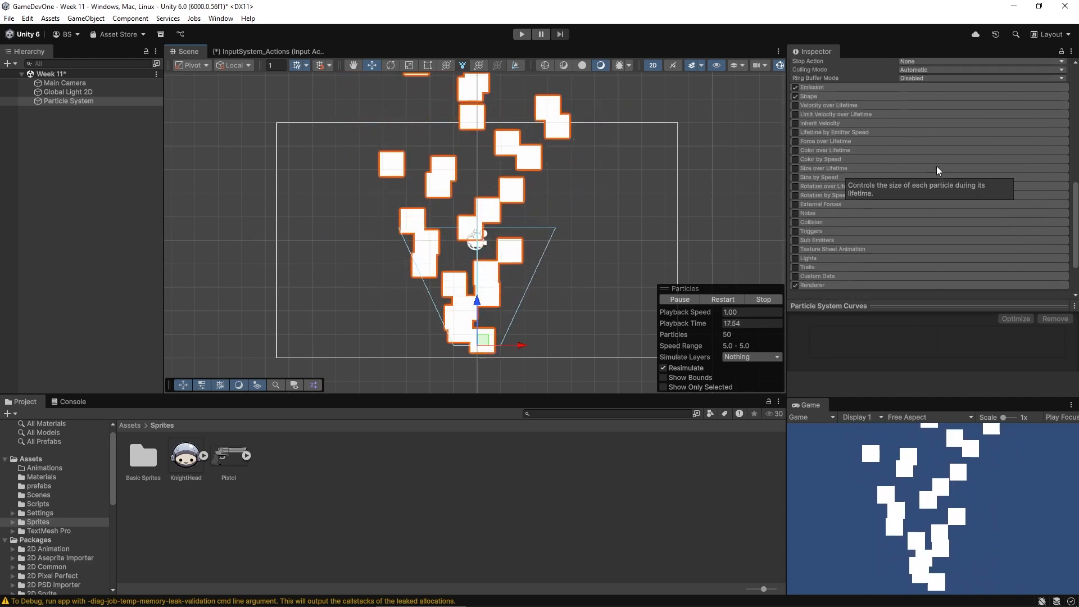
scroll(936, 166, "up", 3)
scroll(942, 210, "up", 4)
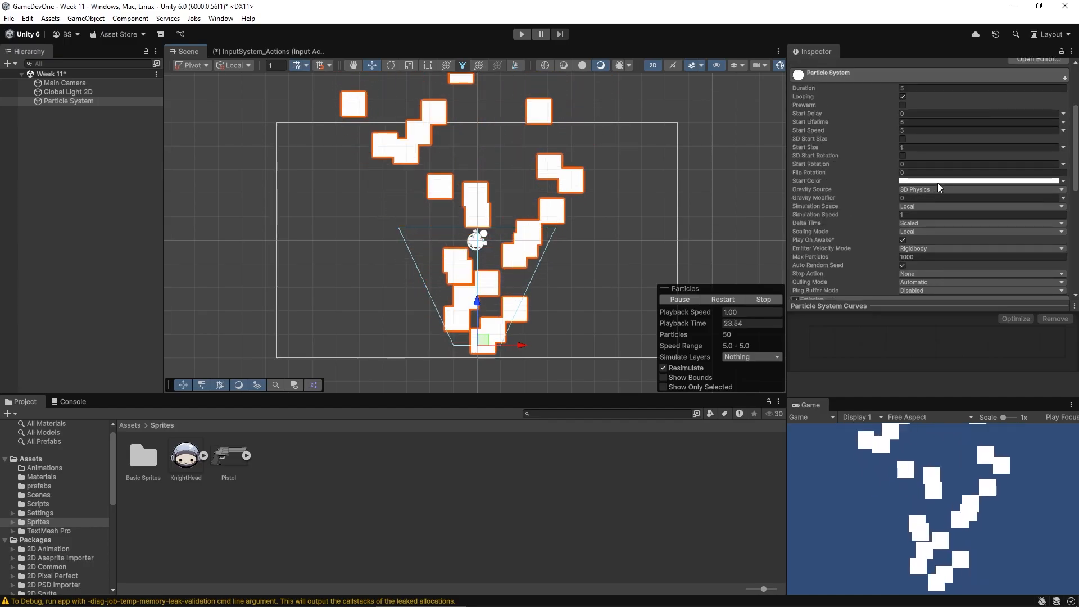
scroll(949, 157, "up", 3)
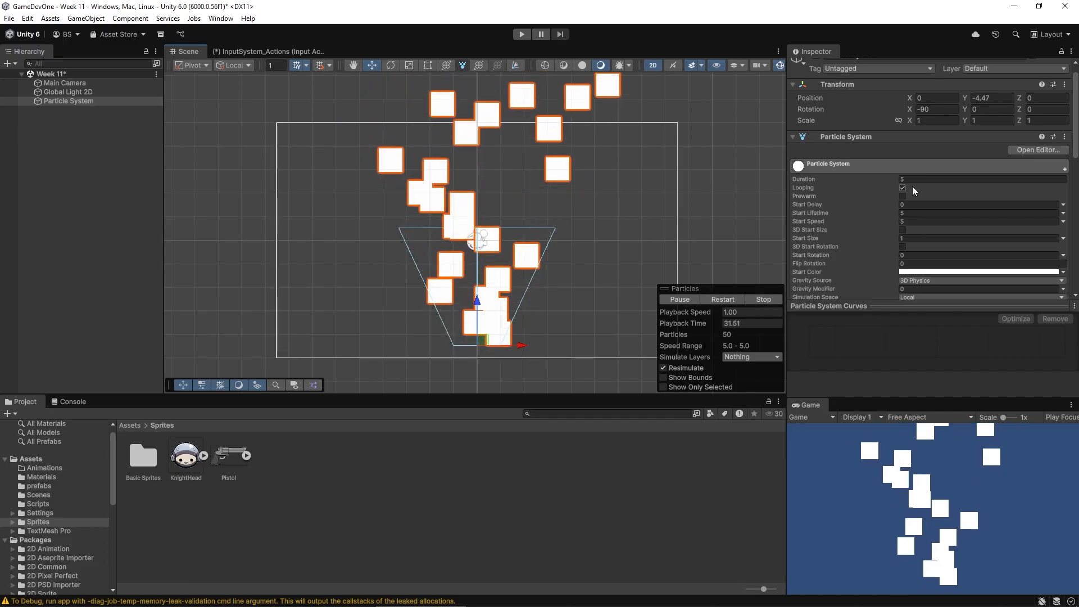
scroll(912, 187, "down", 2)
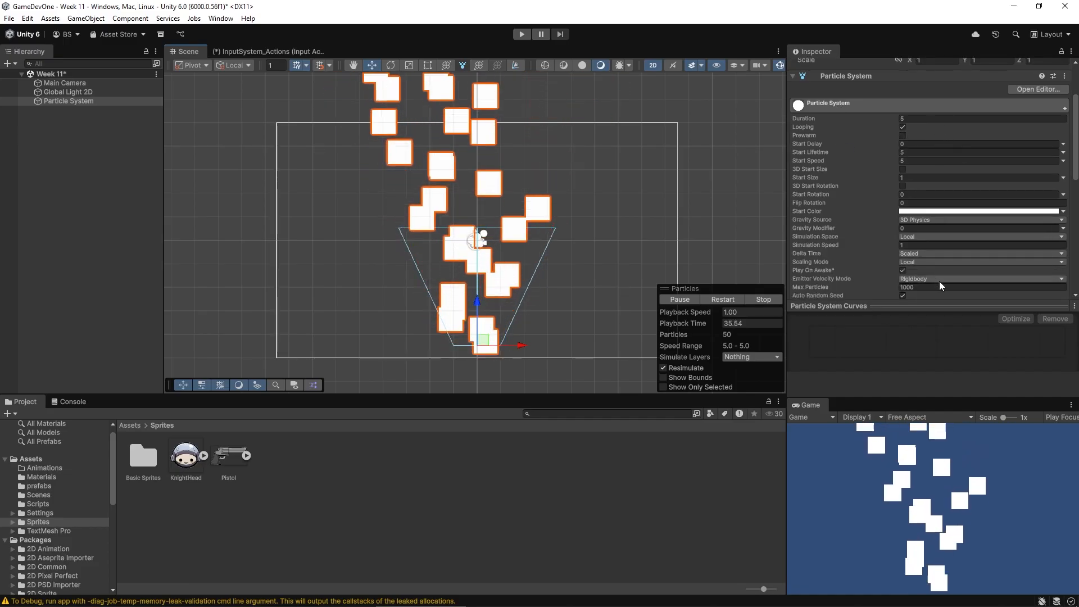
scroll(939, 281, "down", 1)
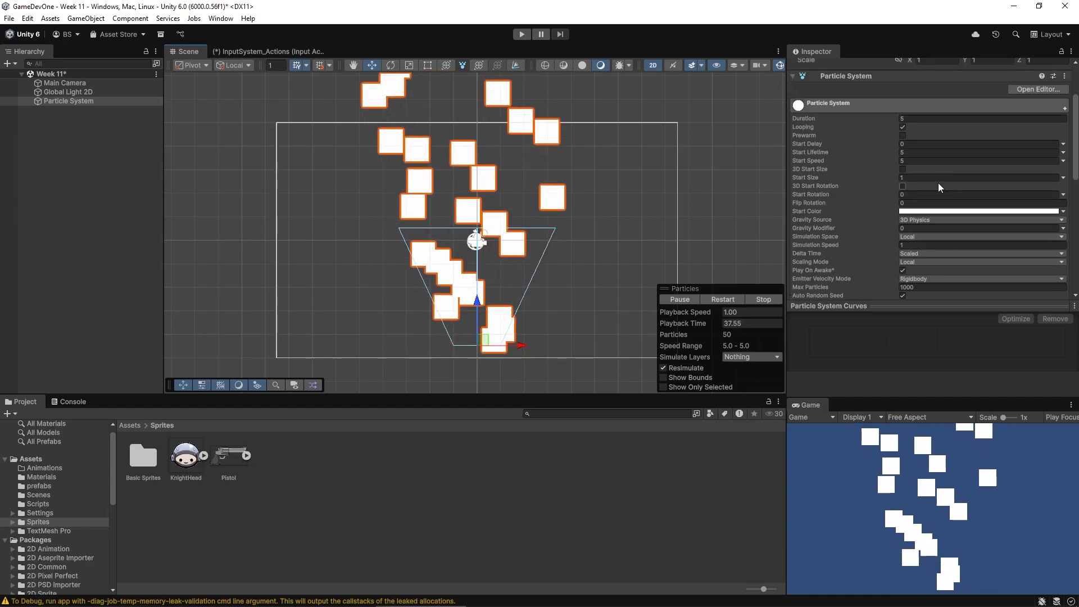
scroll(938, 181, "down", 1)
scroll(935, 153, "up", 1)
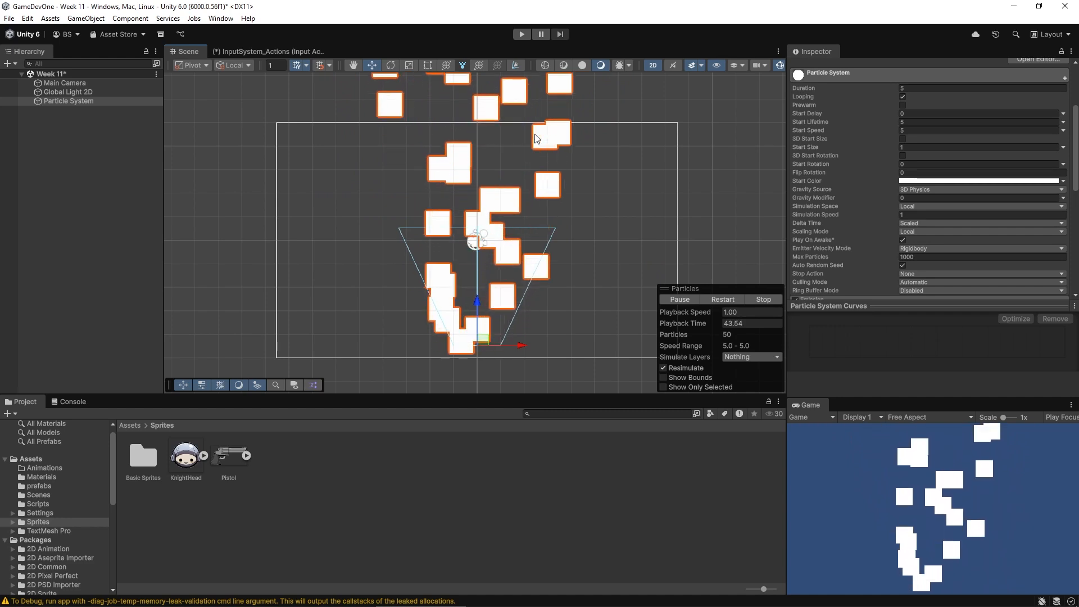
Pause the particle preview, examine the Duration, Looping and Prewarm settings, and resume the simulation.
left_click(681, 299)
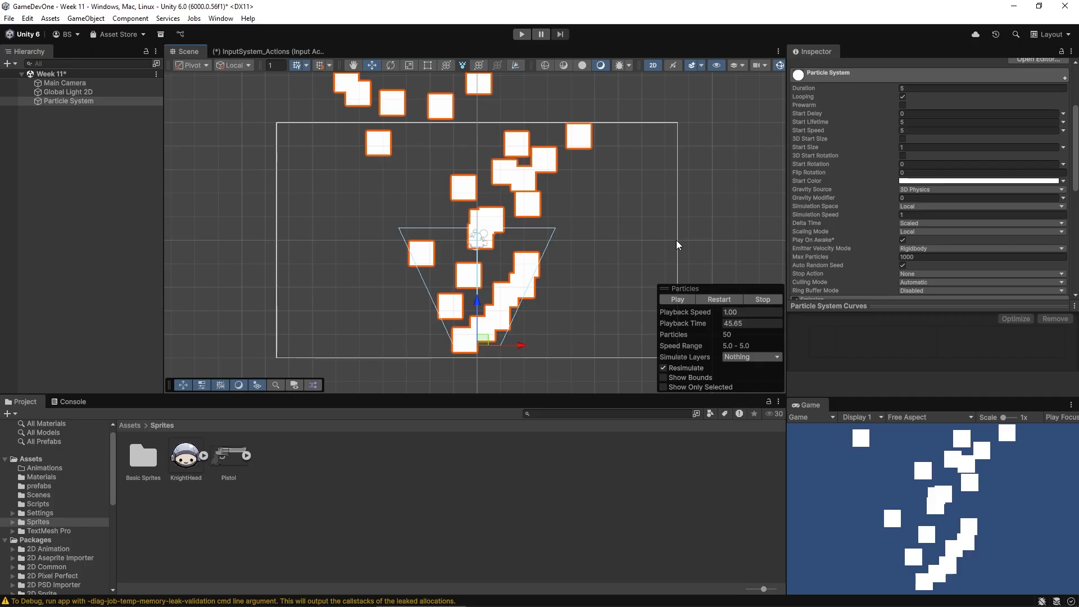
mouse_move(880, 177)
scroll(865, 120, "up", 2)
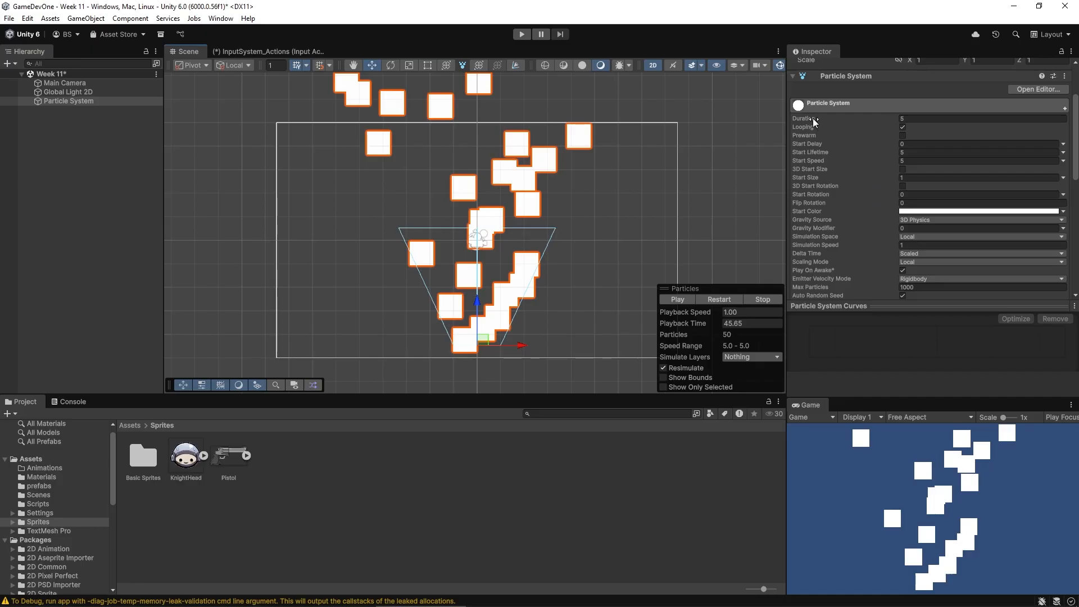
mouse_move(868, 159)
left_click(686, 300)
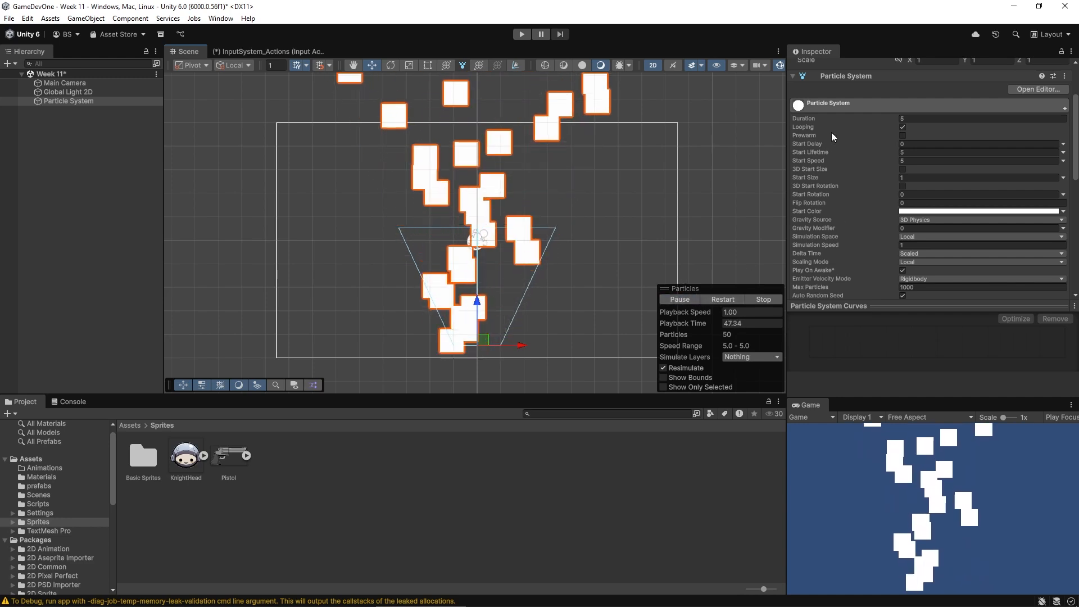
Try durations of 2 and 5 with Looping off, replaying the preview, and turn Looping back on.
left_click(910, 120)
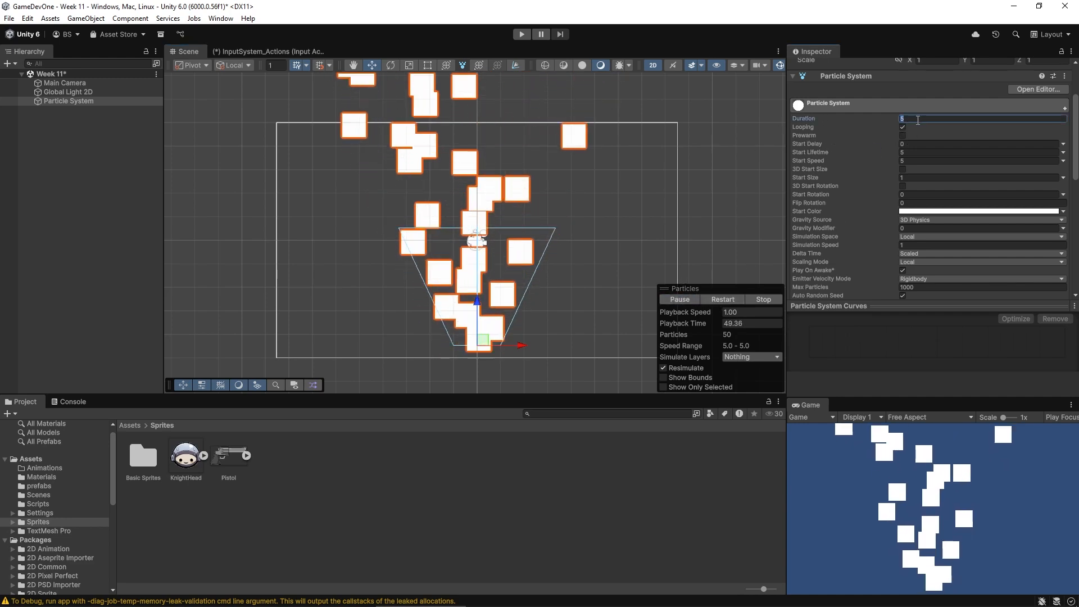
type("2")
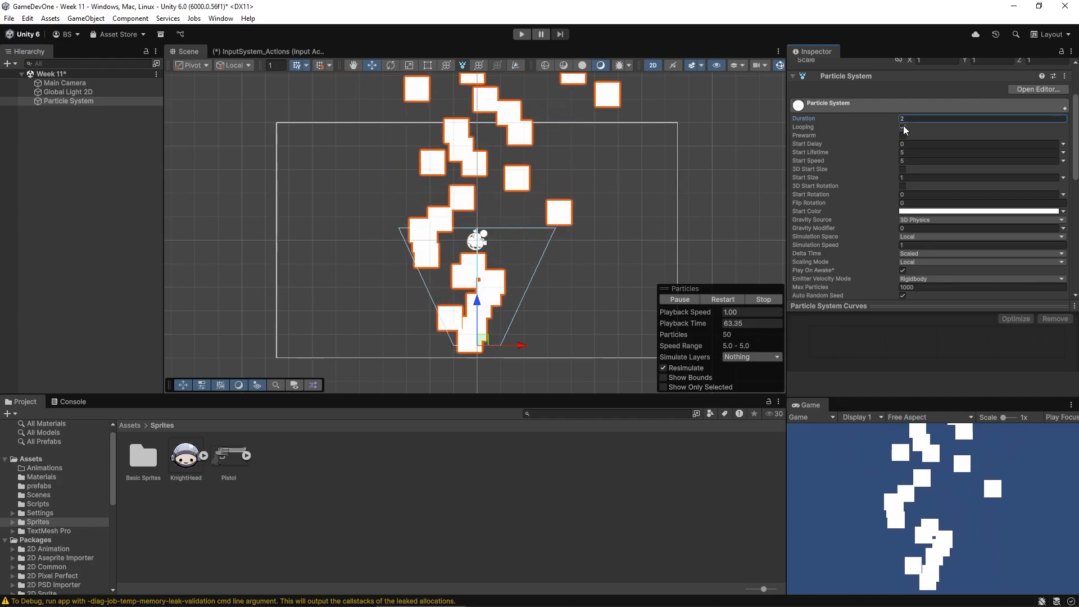
left_click(902, 127)
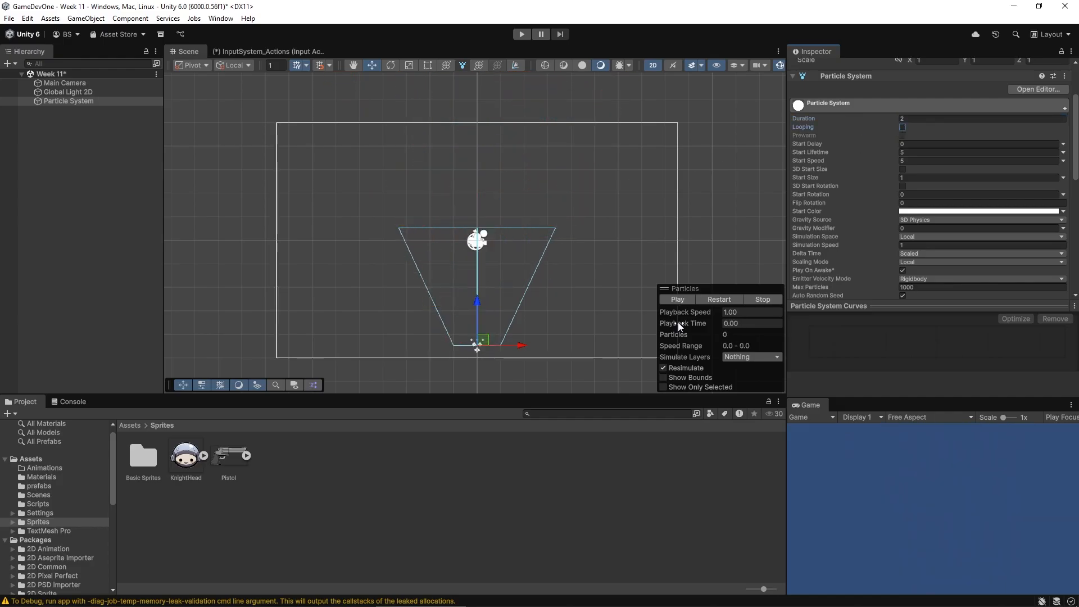
left_click(719, 299)
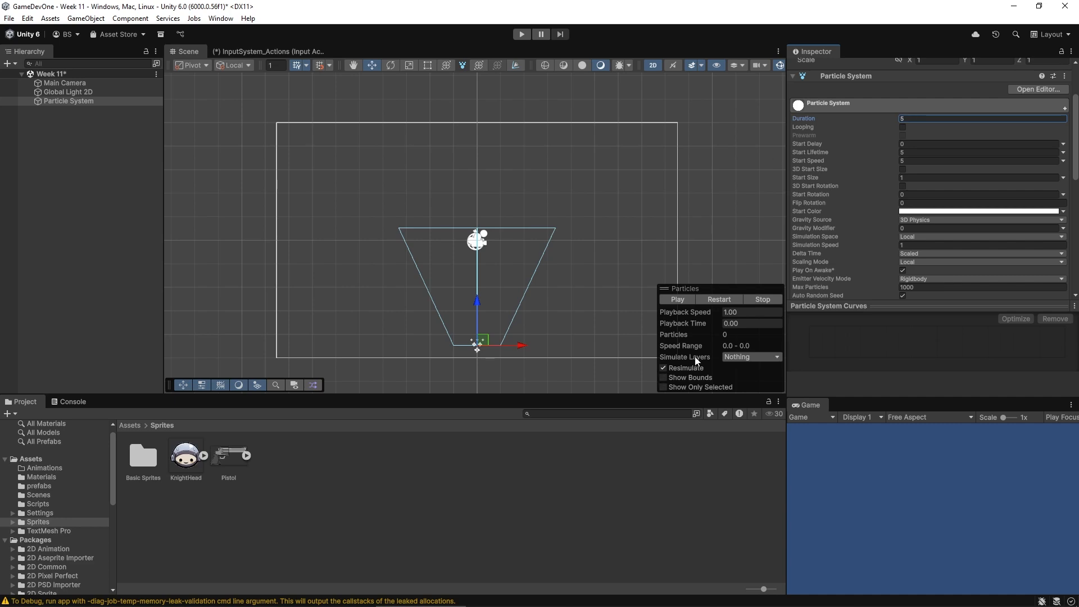
left_click(721, 300)
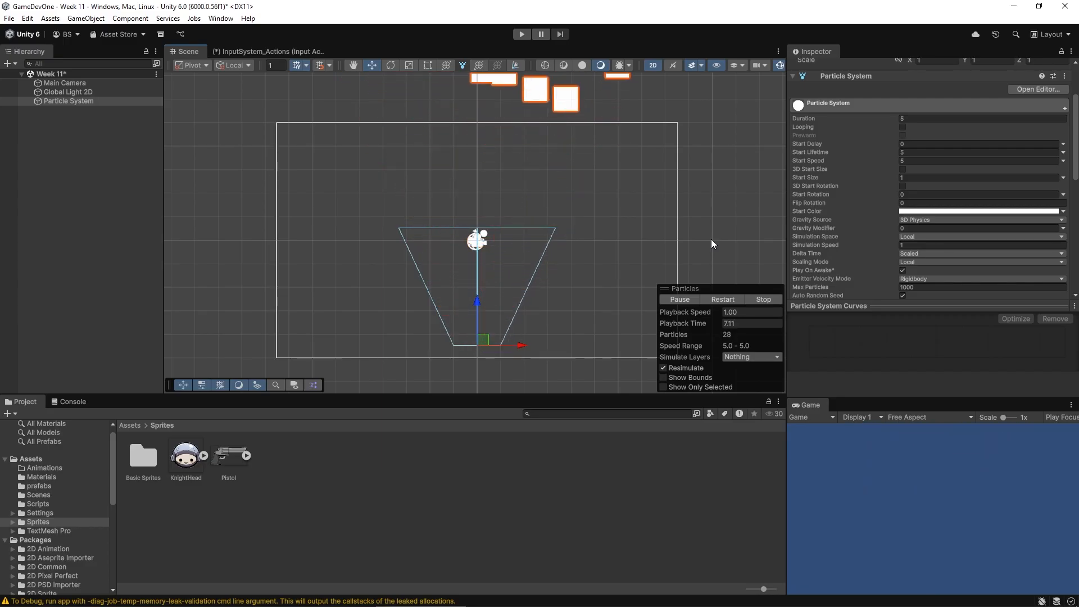
left_click(902, 127)
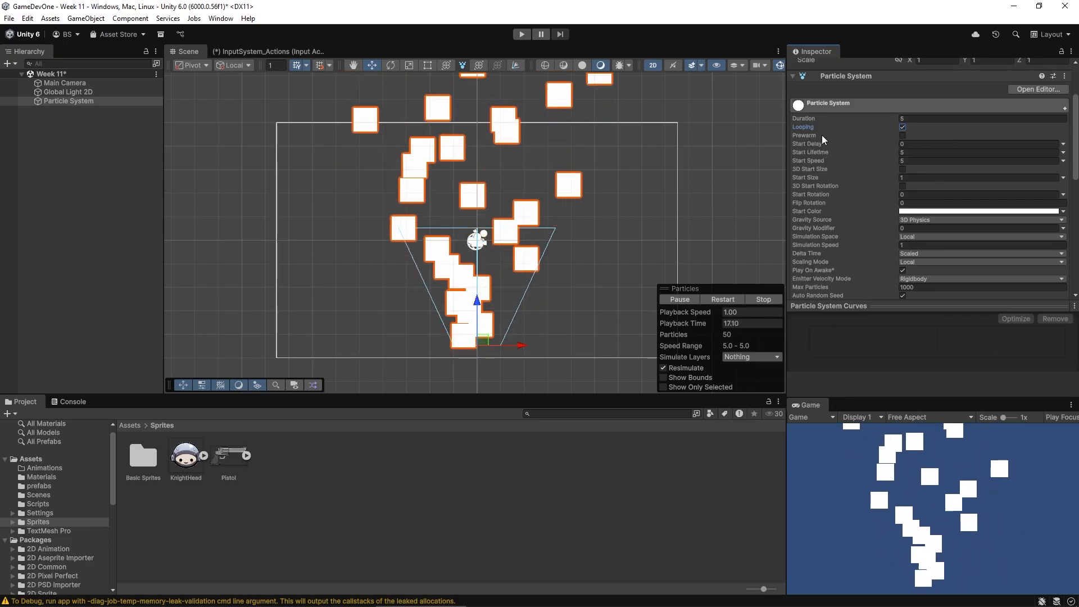
Compare the emission start in play mode without and with Prewarm, and turn Prewarm back off.
left_click(522, 33)
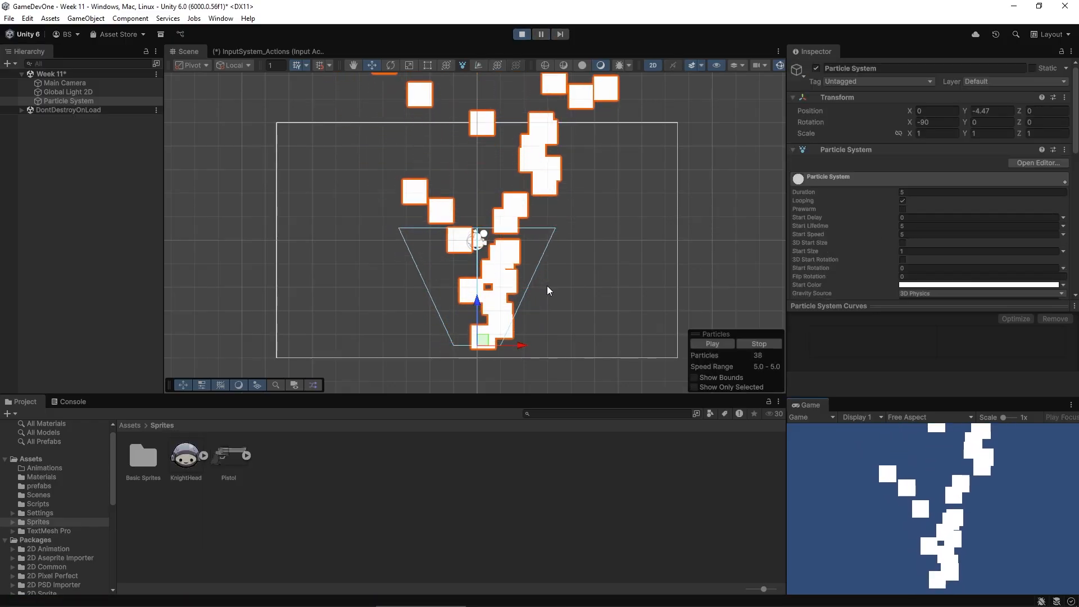
left_click(520, 34)
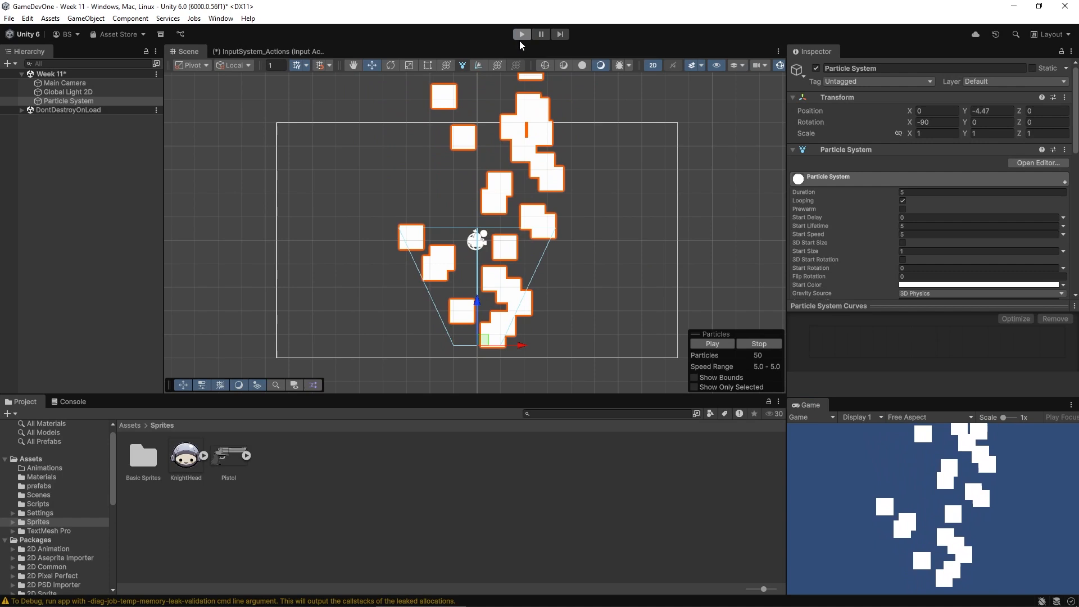
left_click(902, 209)
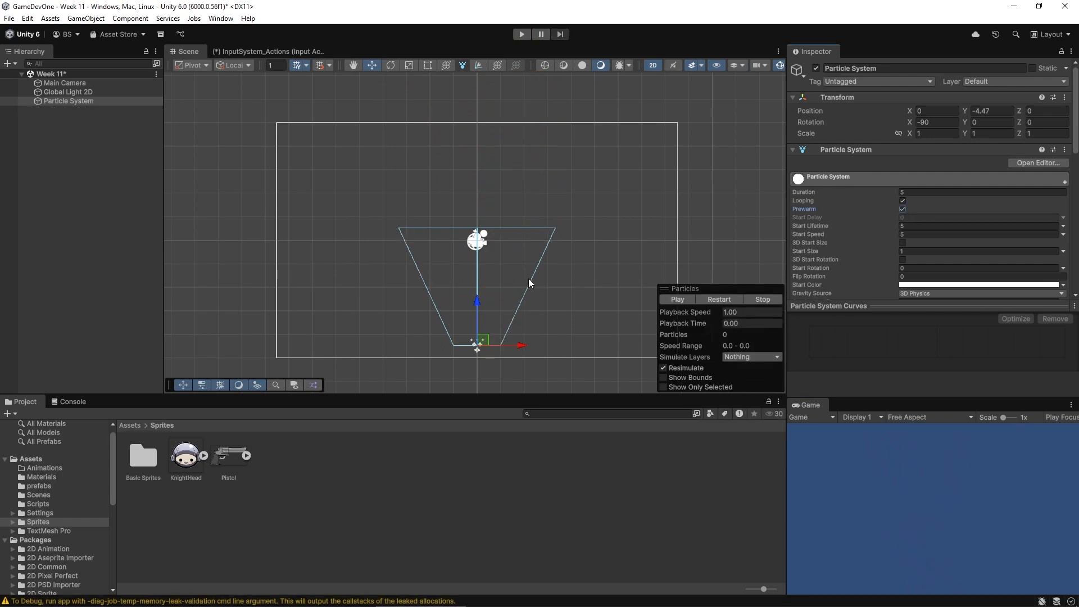
left_click(521, 35)
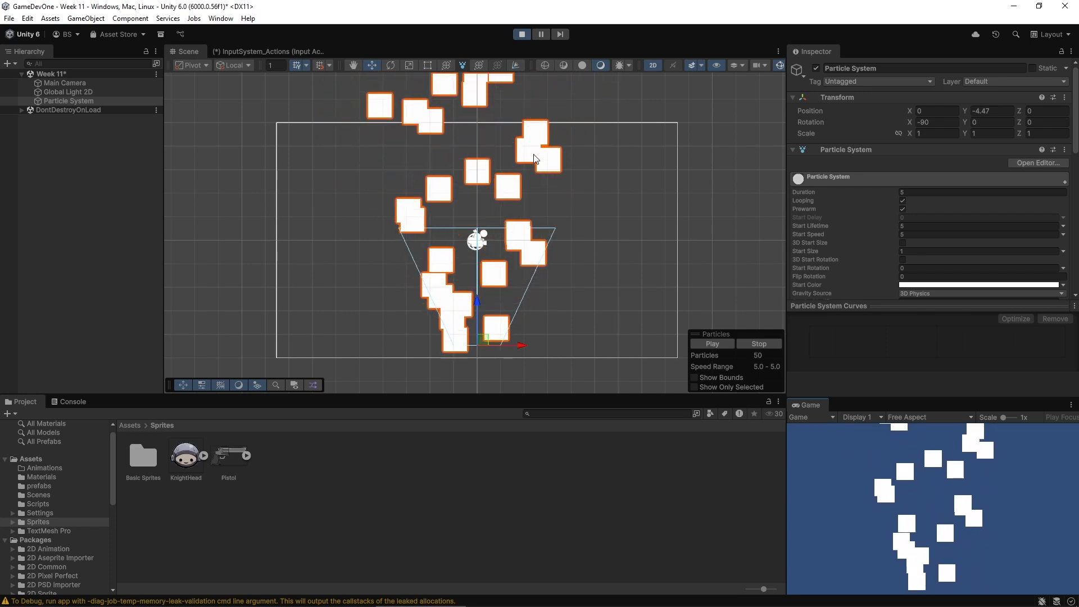
left_click(521, 34)
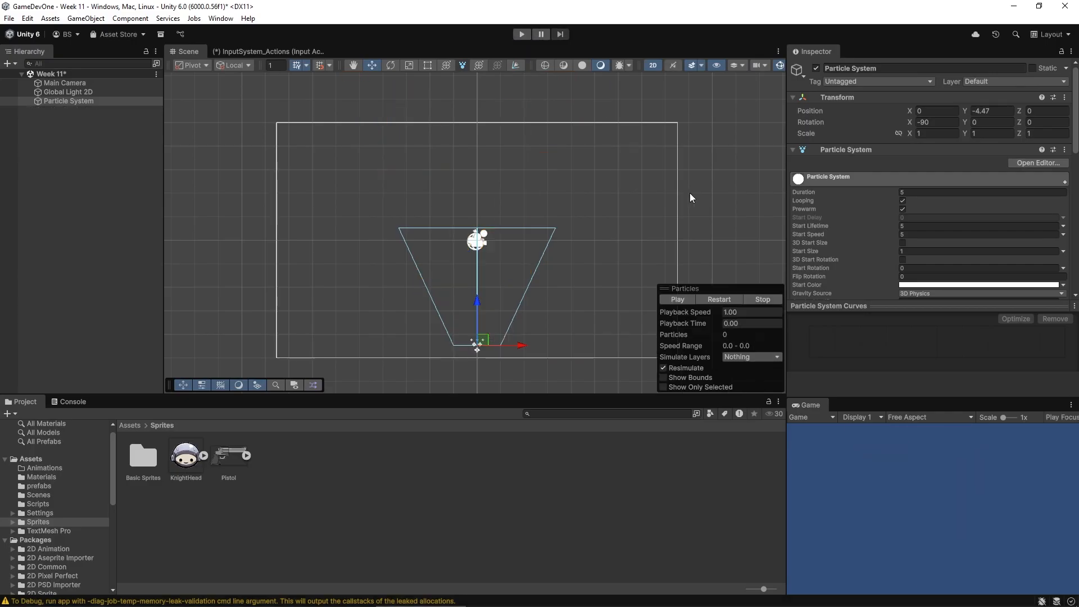
left_click(903, 208)
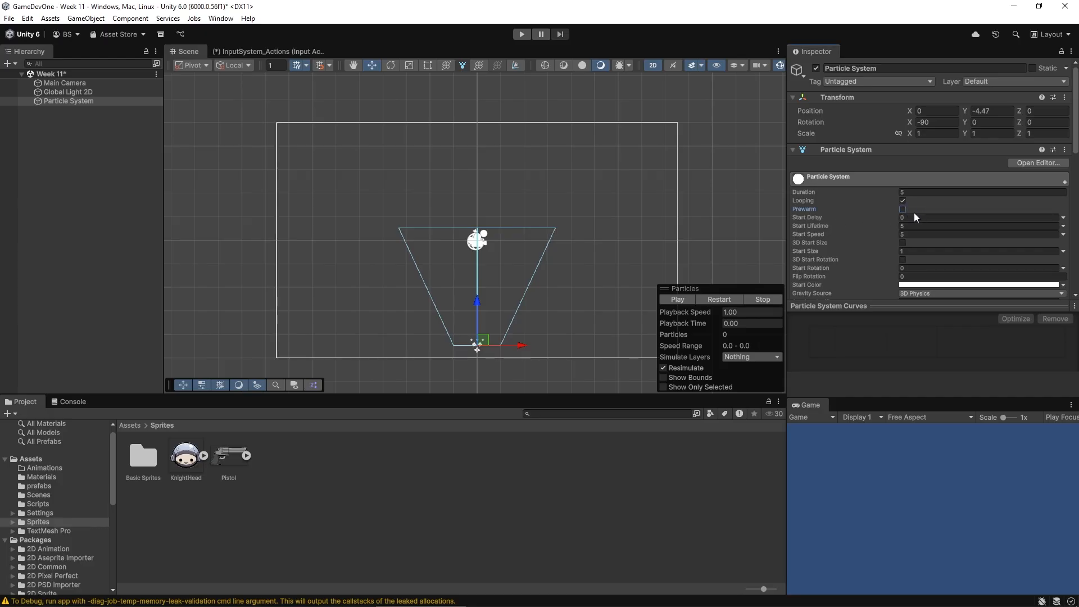
Set Start Delay to 2, test it in play mode, and reset the delay to 0.
left_click(913, 217)
left_click(522, 35)
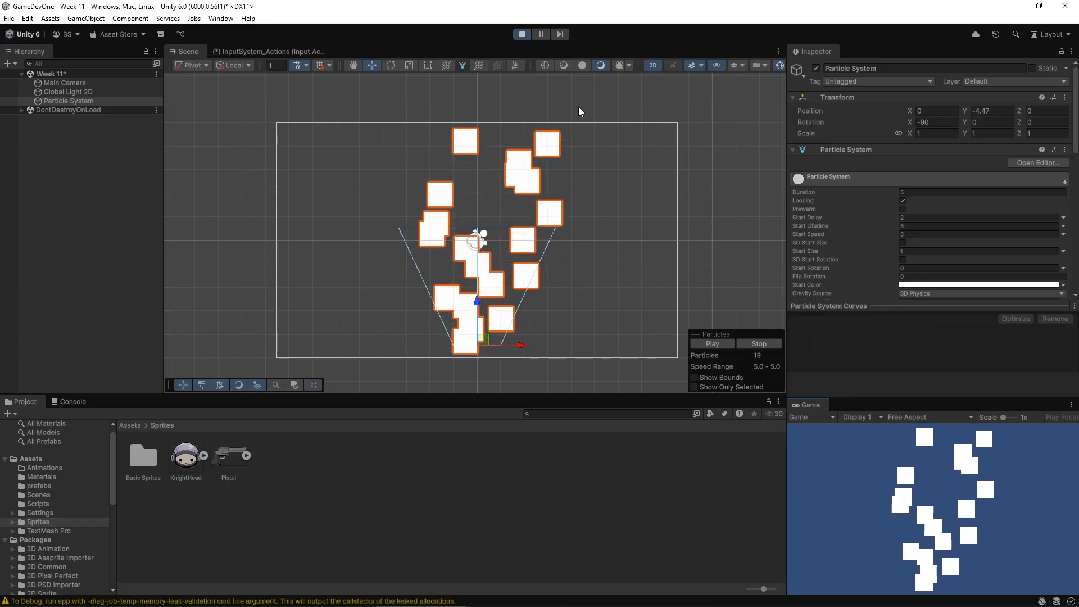
left_click(521, 34)
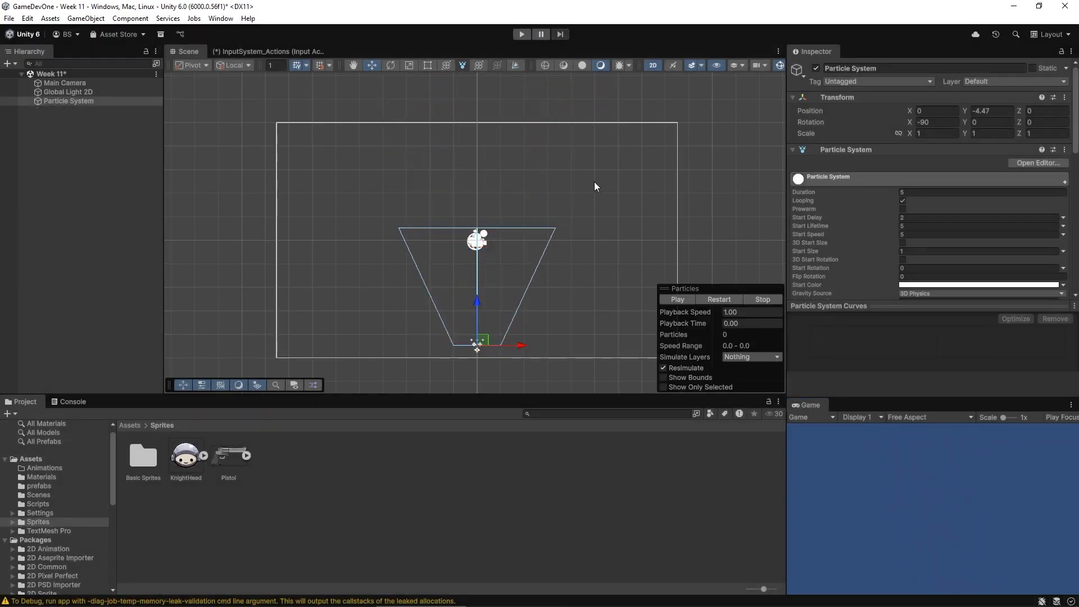
left_click(913, 217)
type("0")
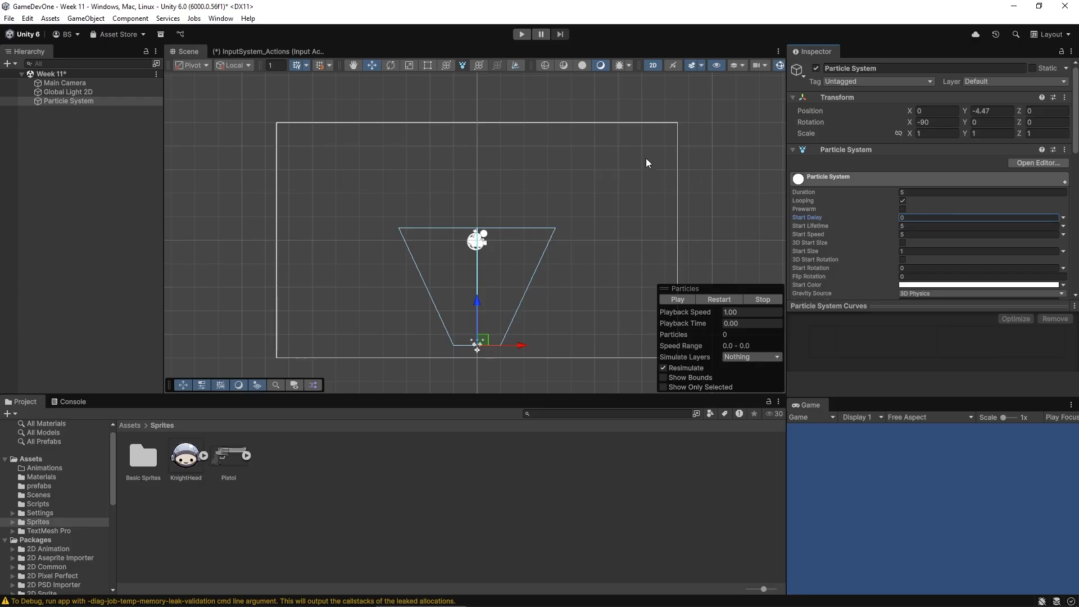
Set Start Lifetime to 1 while the particle preview is playing, and pause the preview.
left_click(681, 298)
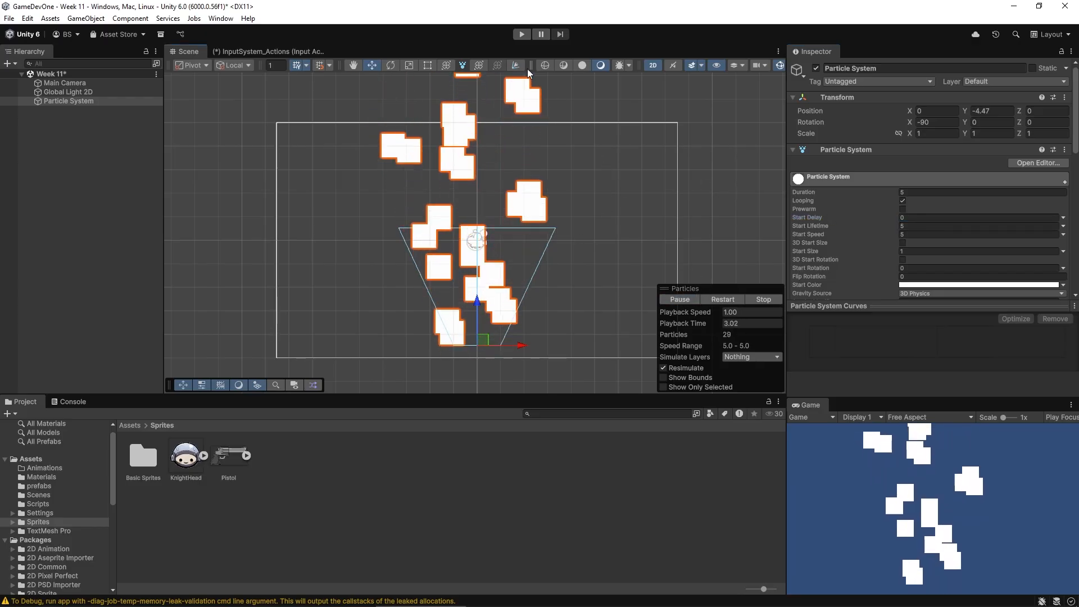
left_click(912, 226)
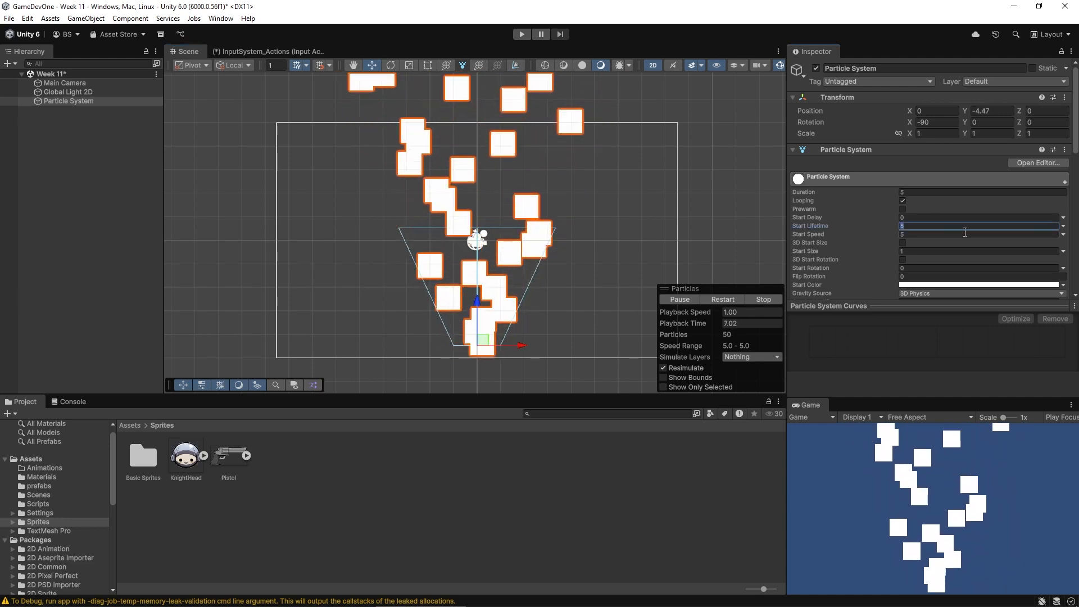
type("1")
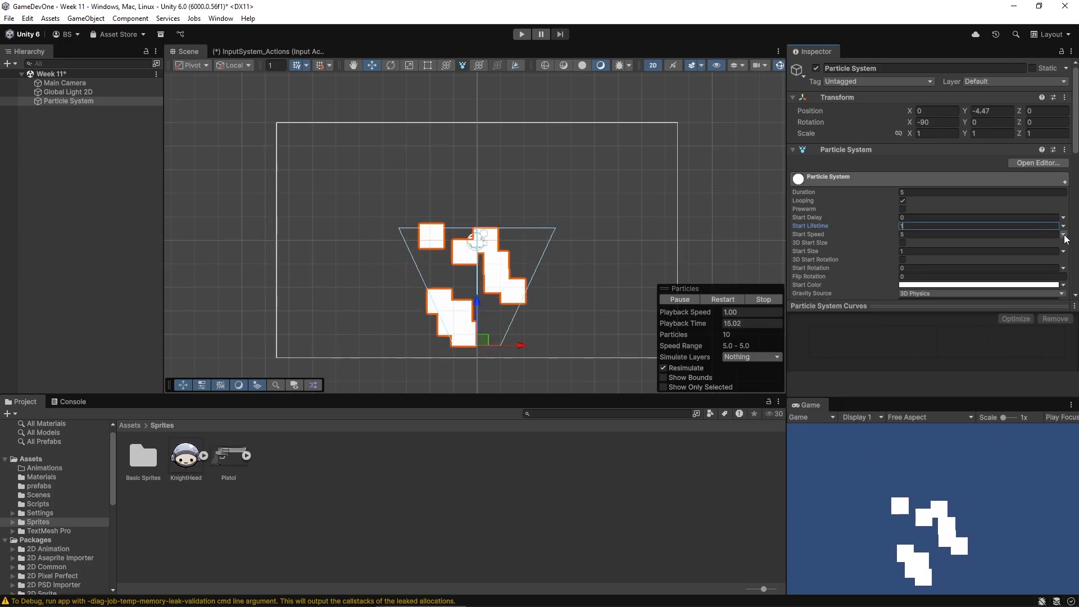
left_click(694, 300)
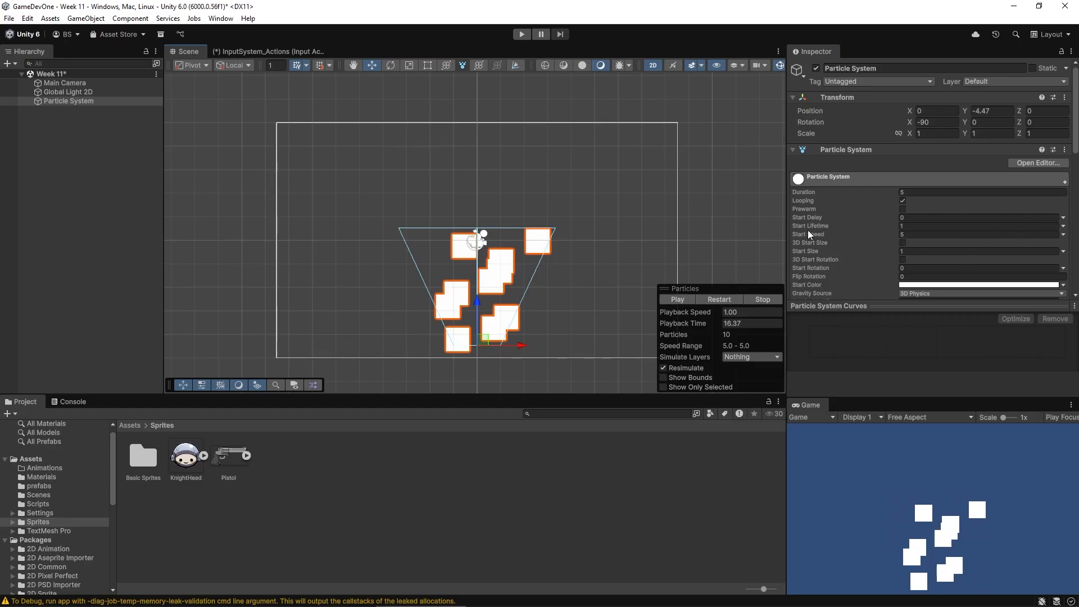
Set Start Lifetime to Random Between Two Constants with 0.25 and 2, replay the particle preview, and stop it.
left_click(1063, 226)
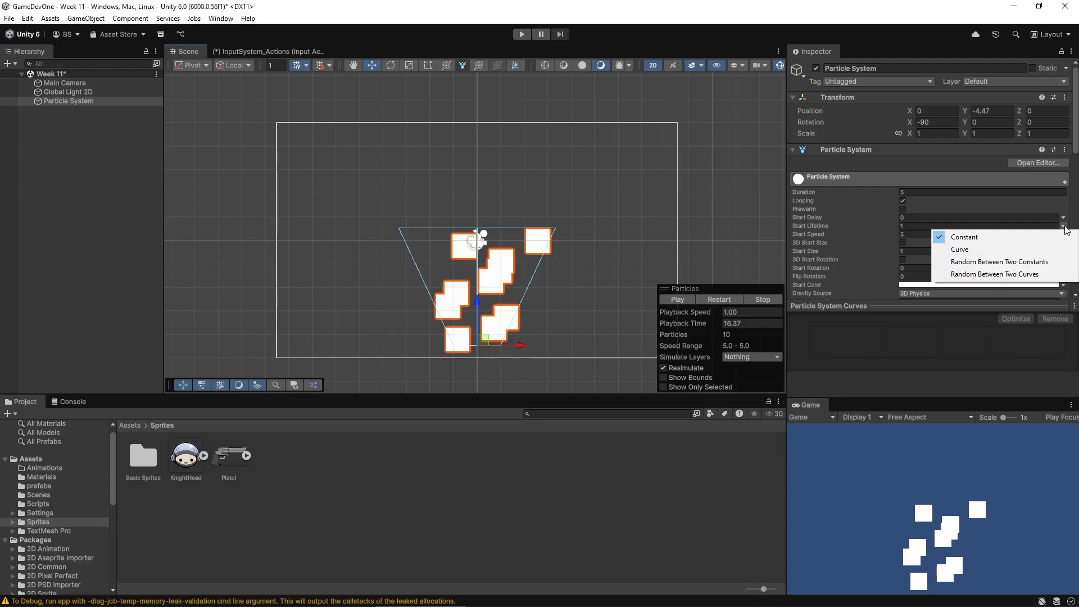
left_click(998, 262)
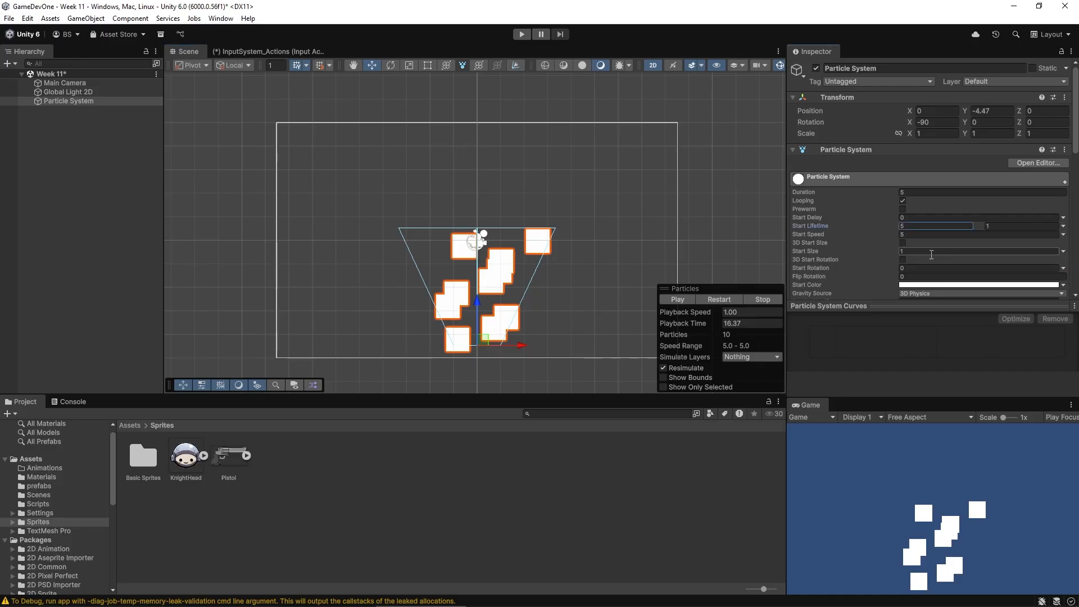
left_click(938, 226)
type("0.25")
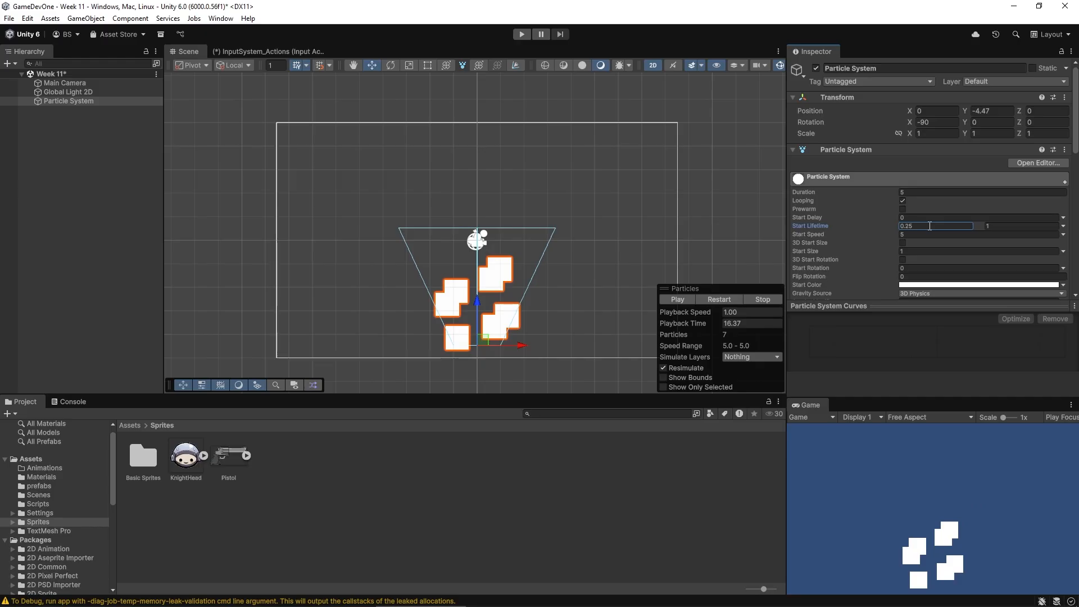
left_click(1005, 224)
type("2")
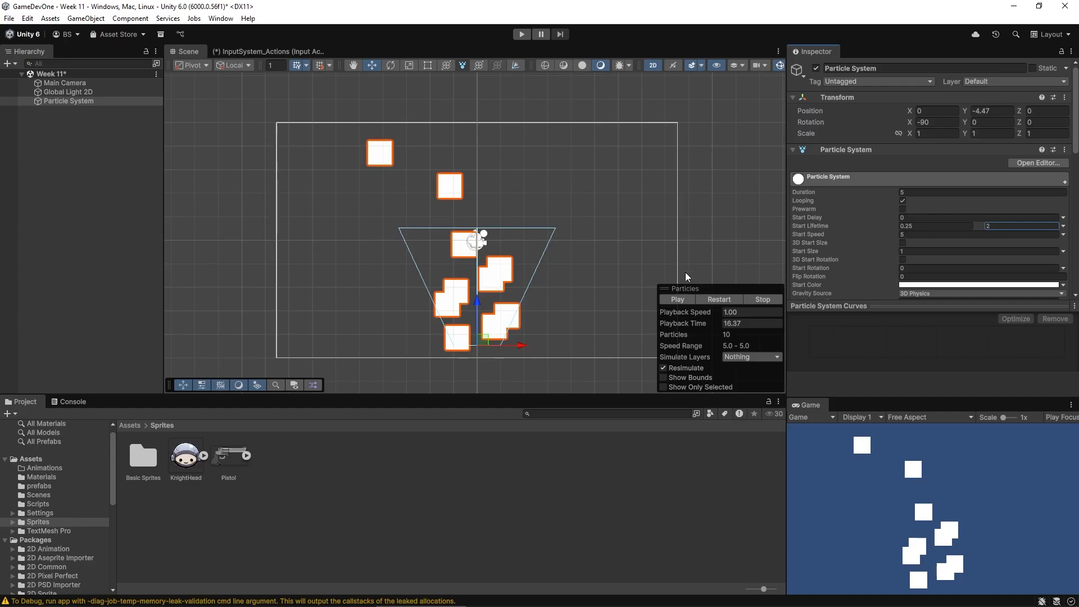
left_click(719, 300)
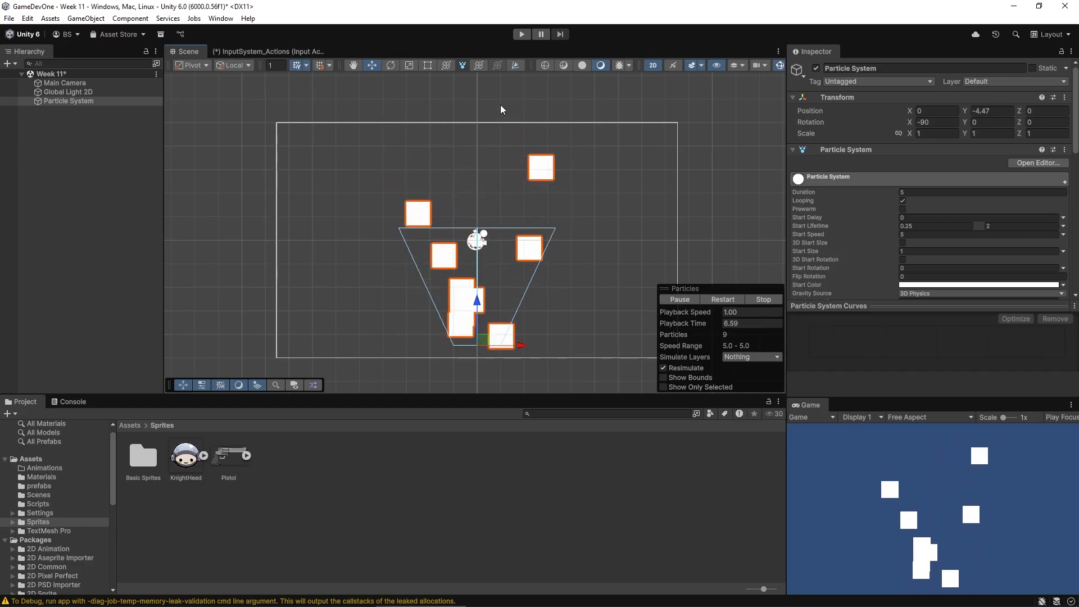
left_click(763, 299)
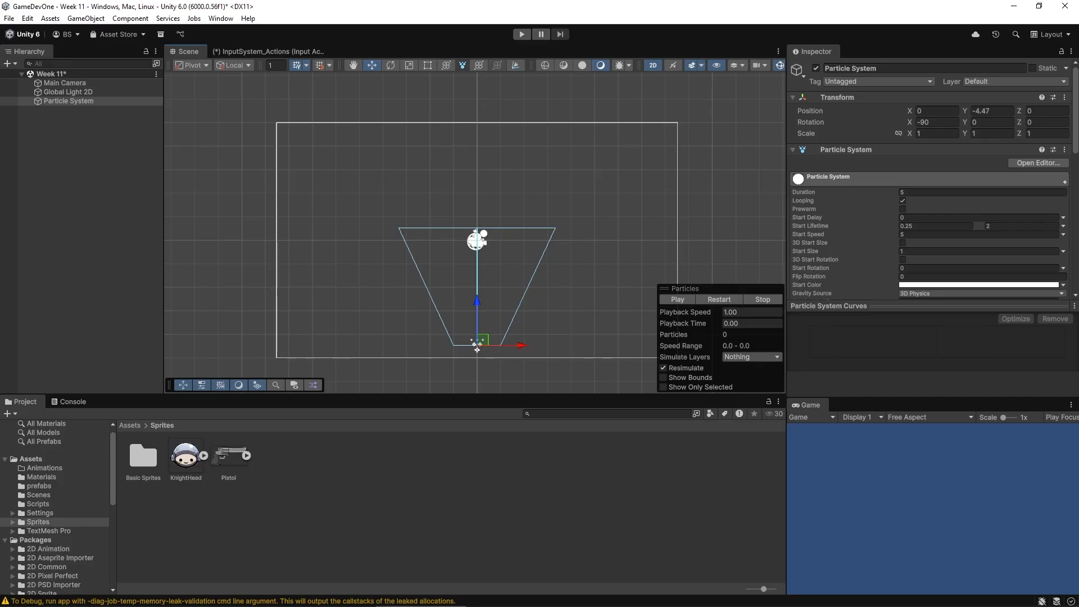
Play the particle preview and set Start Speed to Random Between Two Constants with 0.25 and 25.
left_click(978, 284)
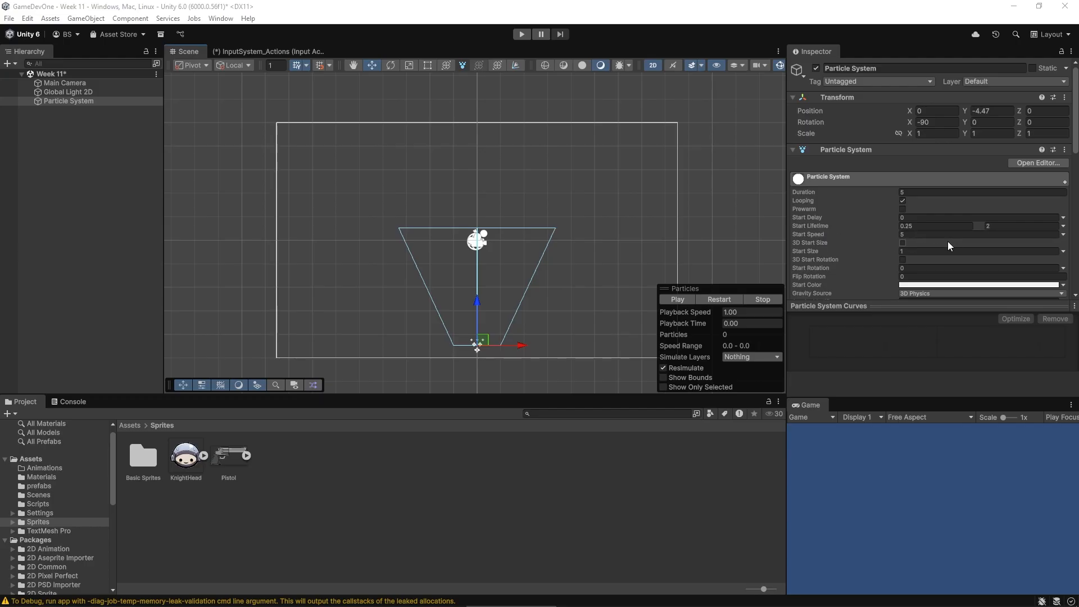
left_click(677, 298)
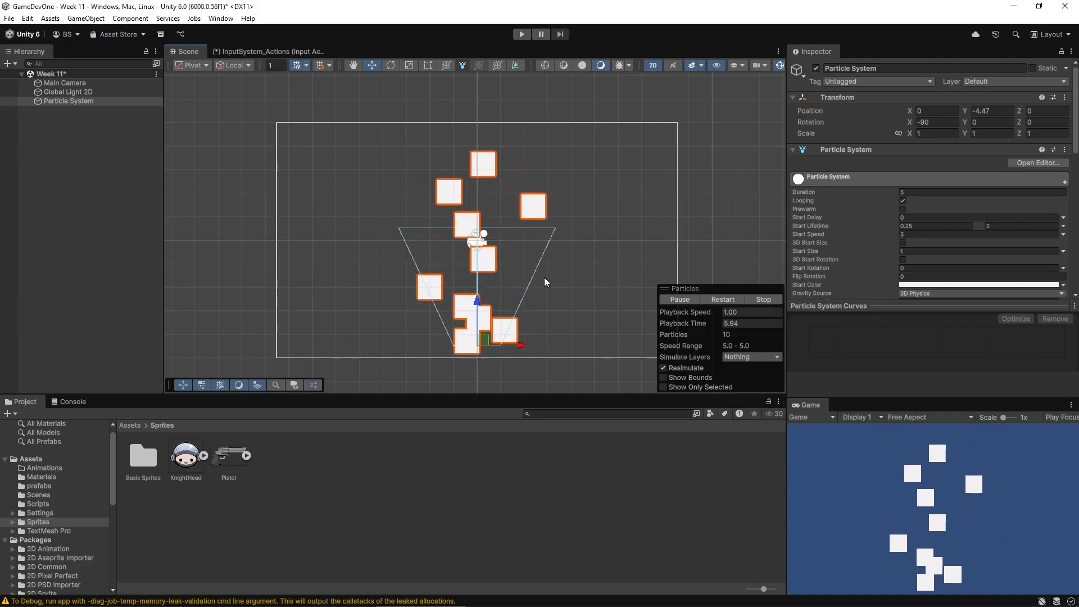
left_click(1062, 251)
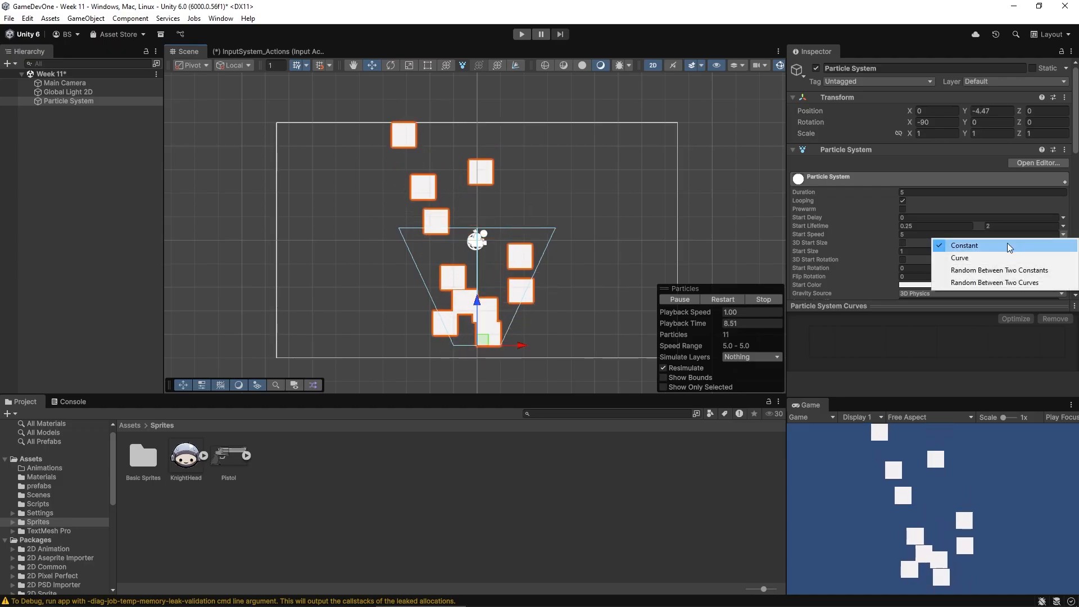
left_click(977, 271)
left_click(914, 234)
type(".25")
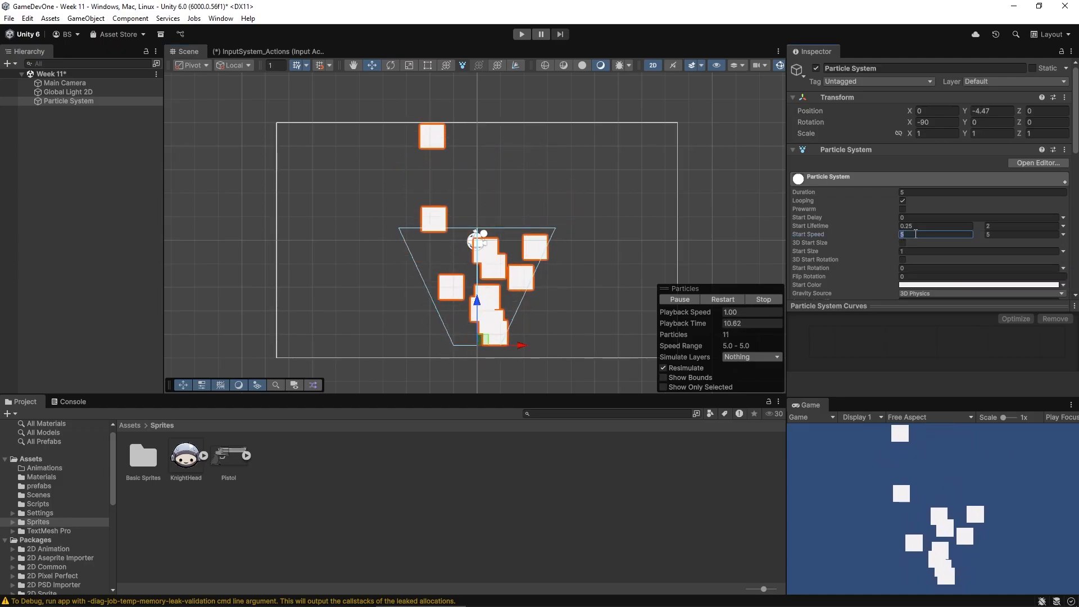
left_click(994, 234)
type("25")
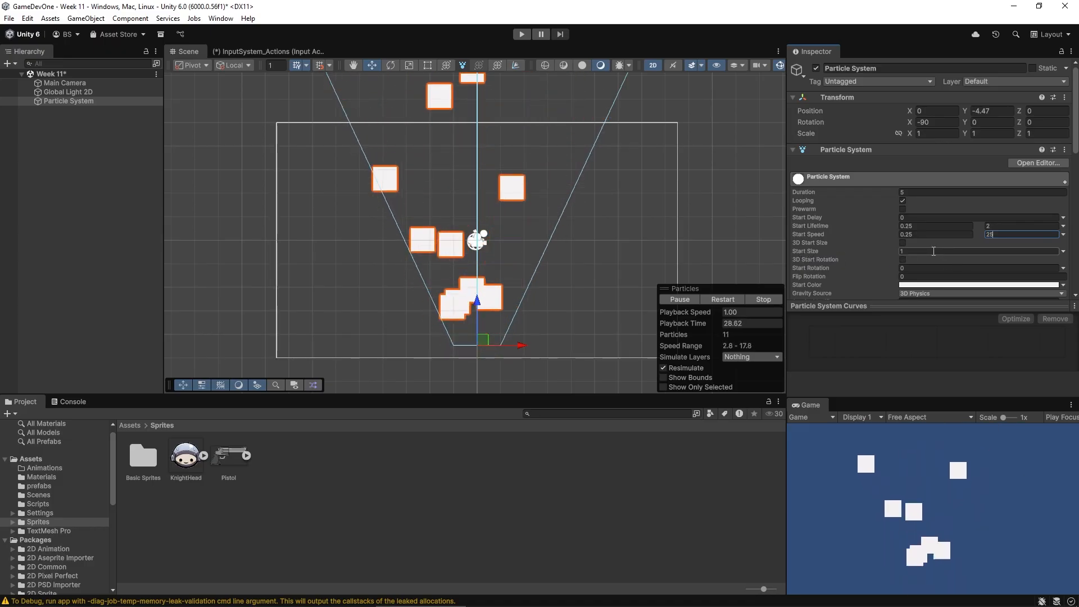
Set Start Size to Random Between Two Constants with 0.25 and 2, and try 3D Start Size before turning it back off.
left_click(1063, 252)
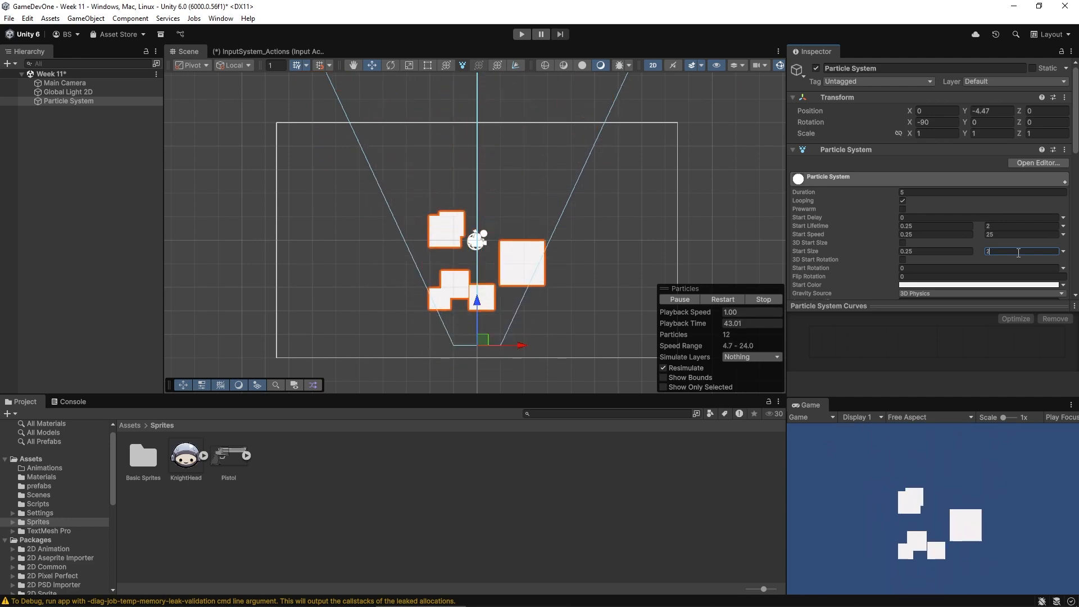
left_click(903, 243)
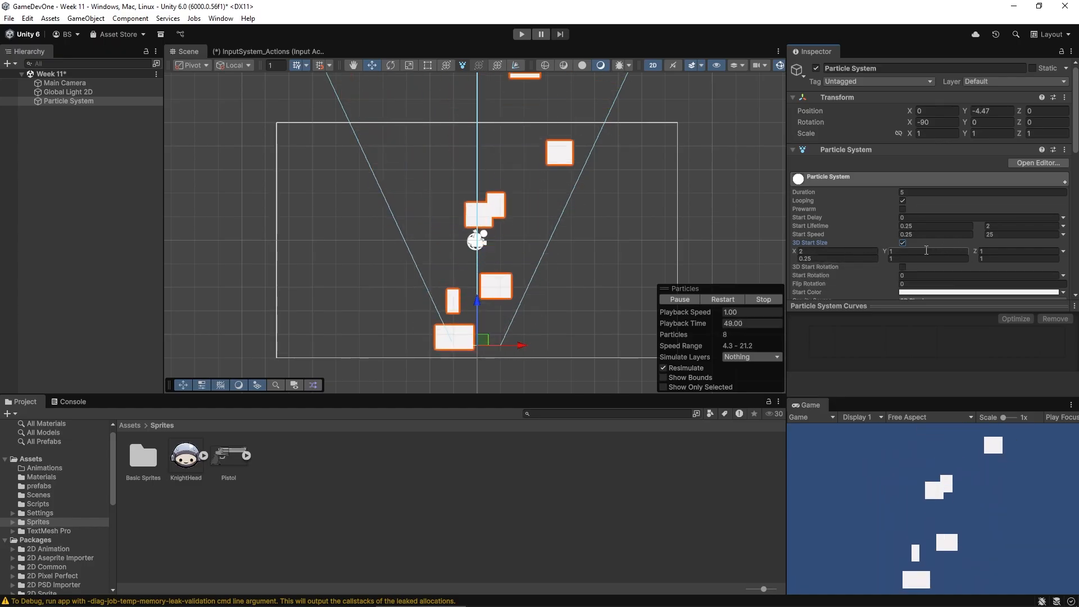
left_click(902, 243)
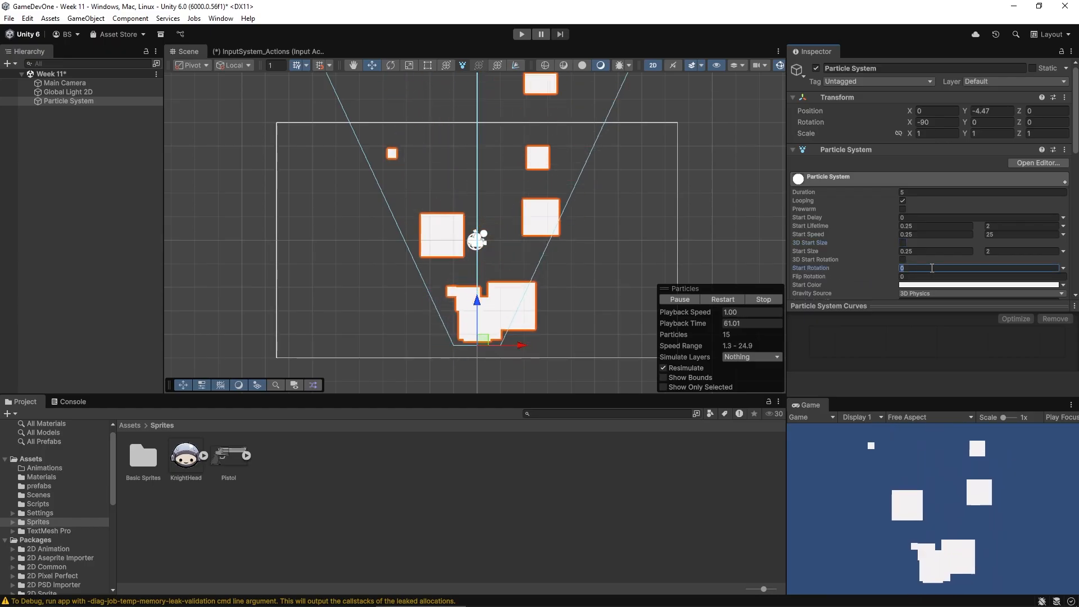
Try a Start Rotation of 45, and change it to Random Between Two Constants with -20 and 45.
type("45")
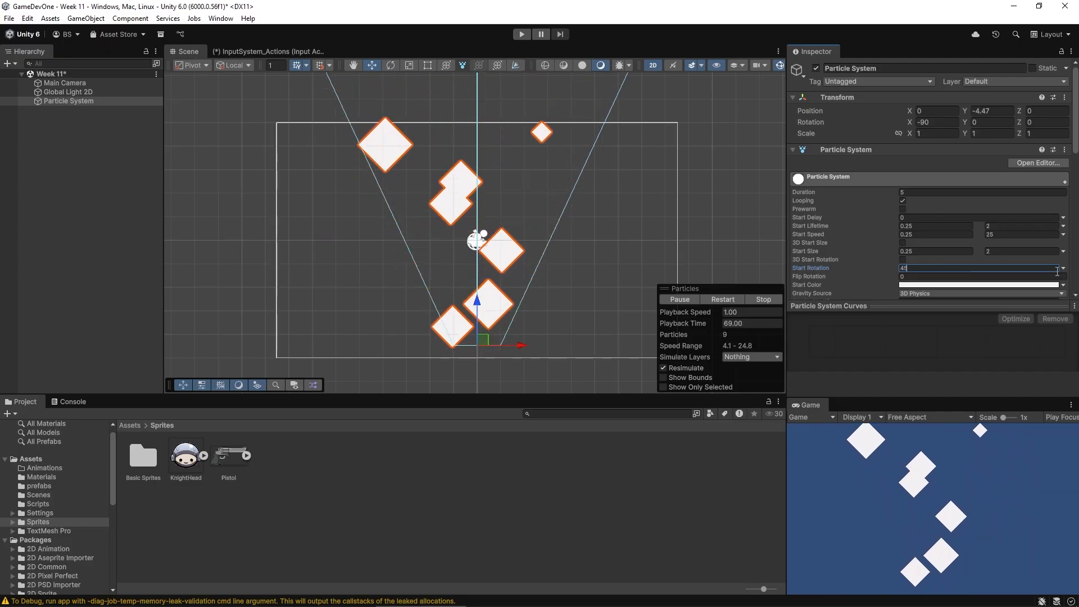
left_click(1064, 268)
left_click(1019, 304)
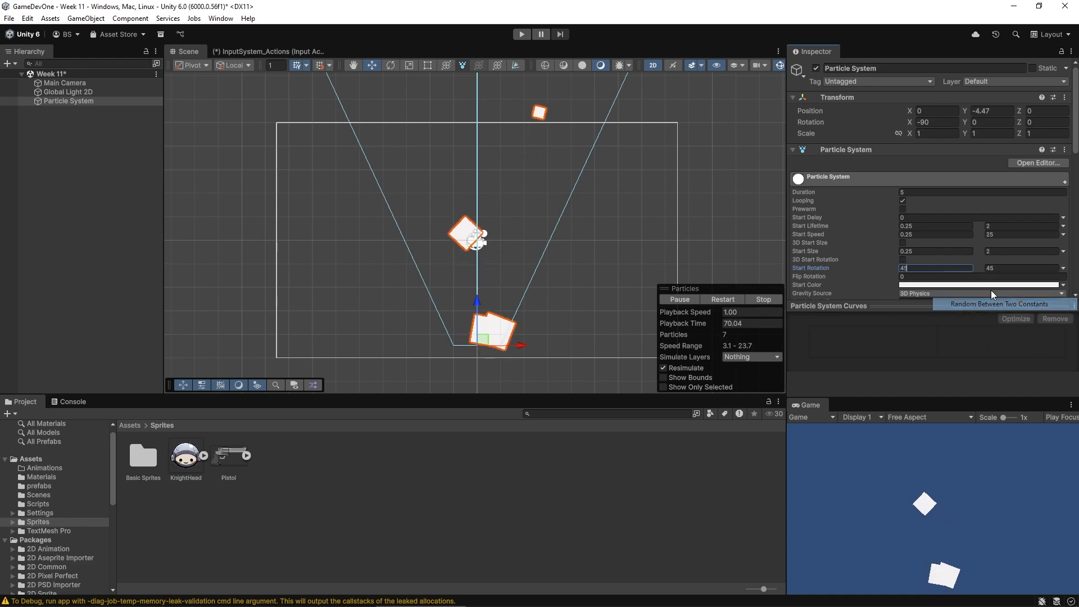
key("BackSpace")
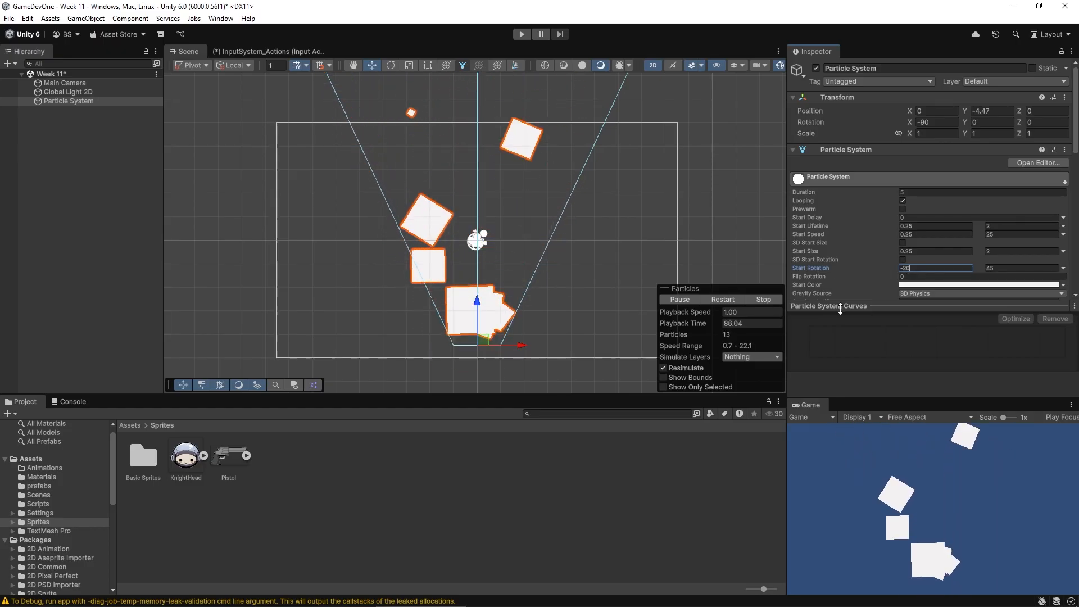
Set Start Color to white, view its color mode options, and stop the particle preview.
left_click(950, 284)
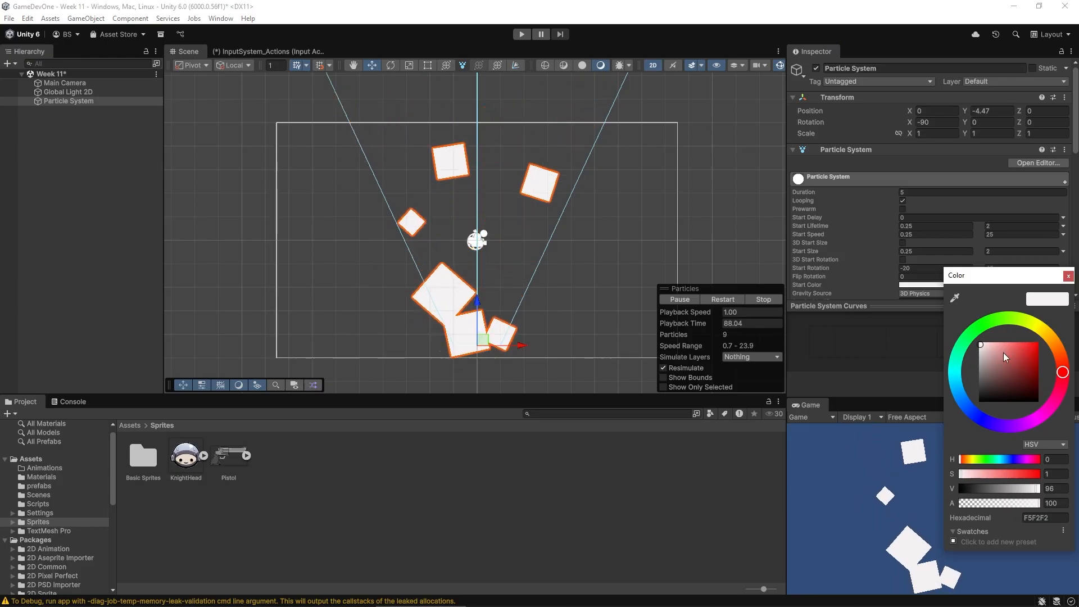
mouse_move(978, 345)
left_mouse_down()
mouse_move(1014, 359)
mouse_move(986, 387)
mouse_move(1010, 356)
mouse_move(1029, 362)
mouse_move(979, 343)
left_mouse_up()
left_click(1068, 276)
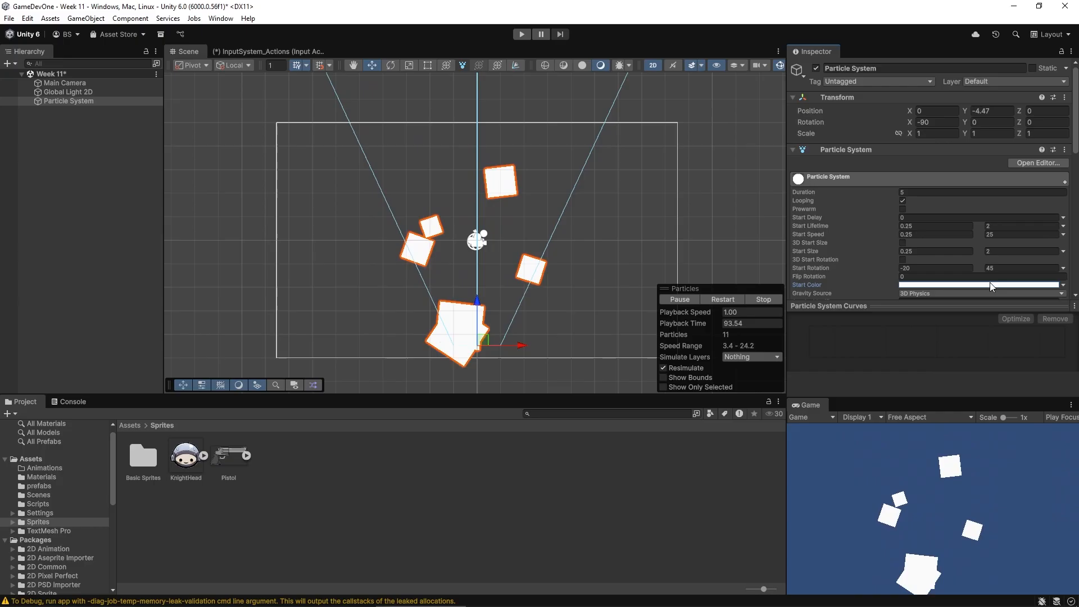
left_click(1063, 285)
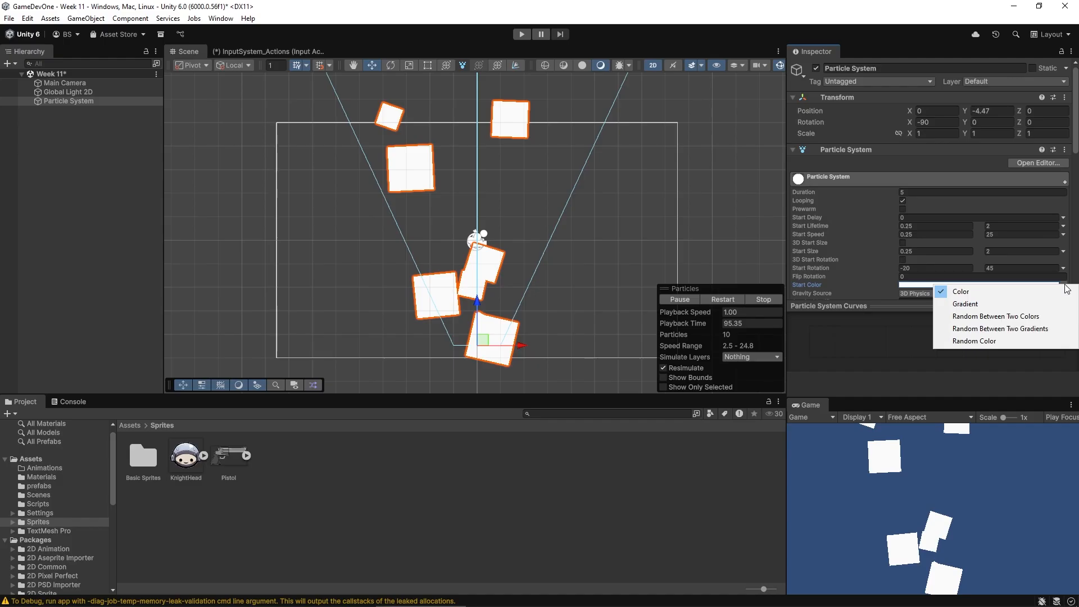
left_click(766, 299)
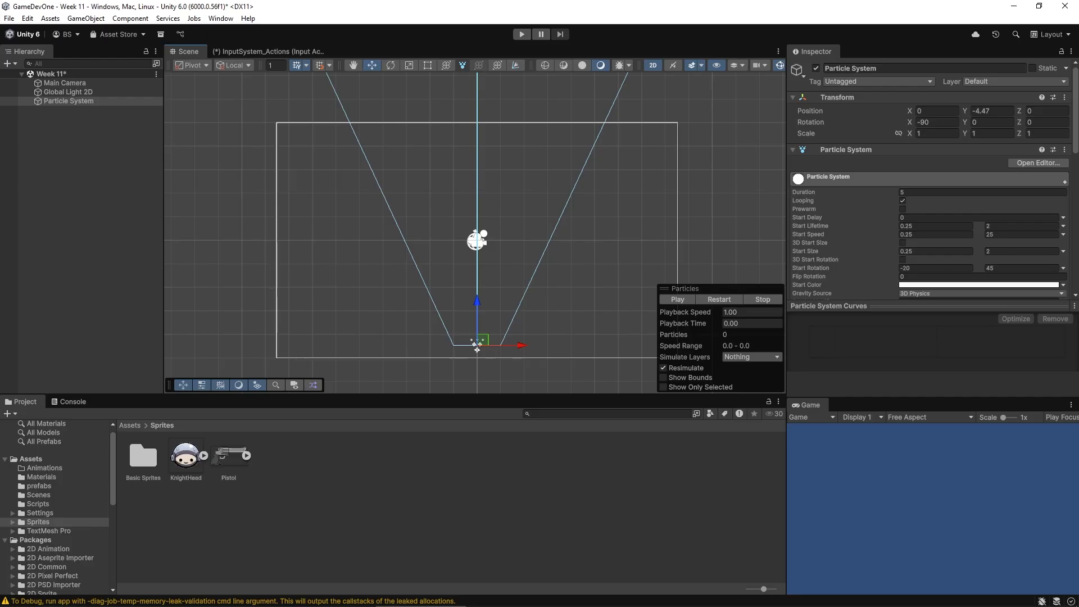
View the Gravity Source options, keeping 3D Physics, and set Gravity Modifier to 0.5 with the particle preview playing.
left_click_drag(1075, 107, 1075, 135)
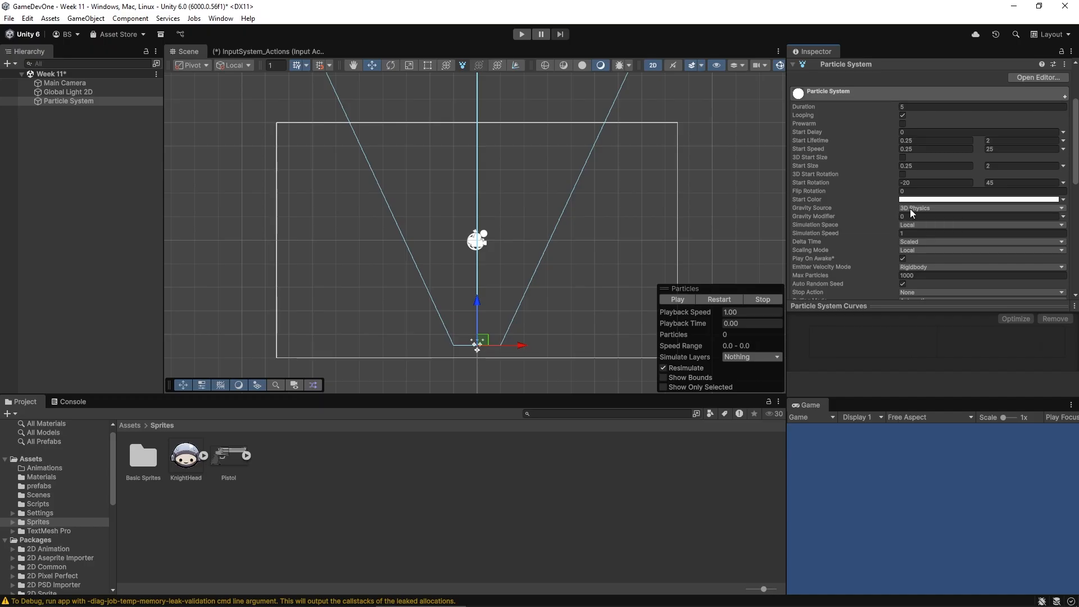
left_click(929, 207)
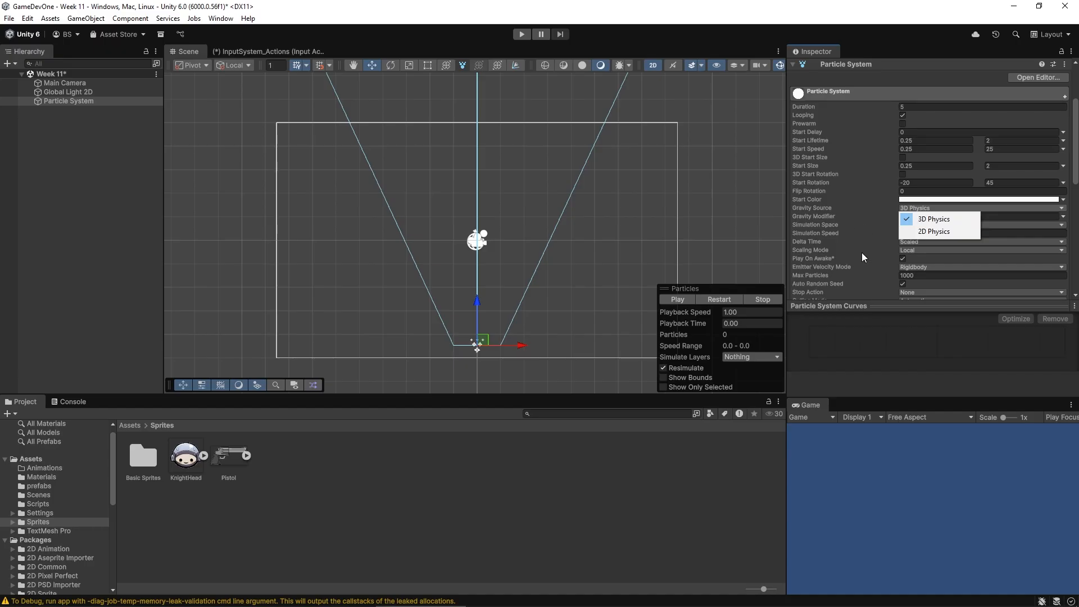
left_click(852, 236)
left_click(857, 231)
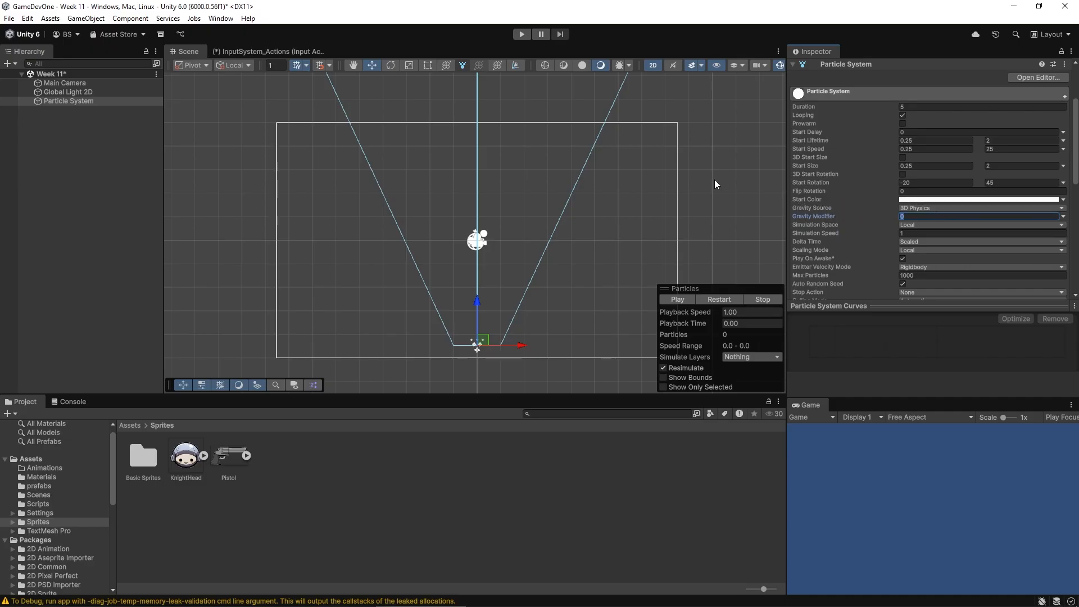
left_click(678, 299)
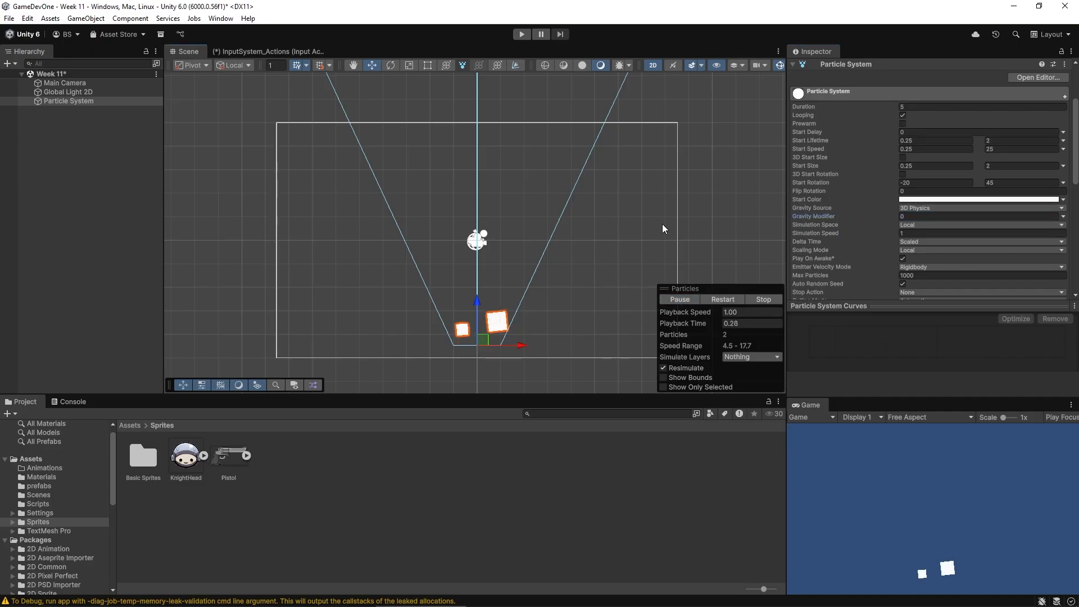
left_click(928, 217)
type("0.5")
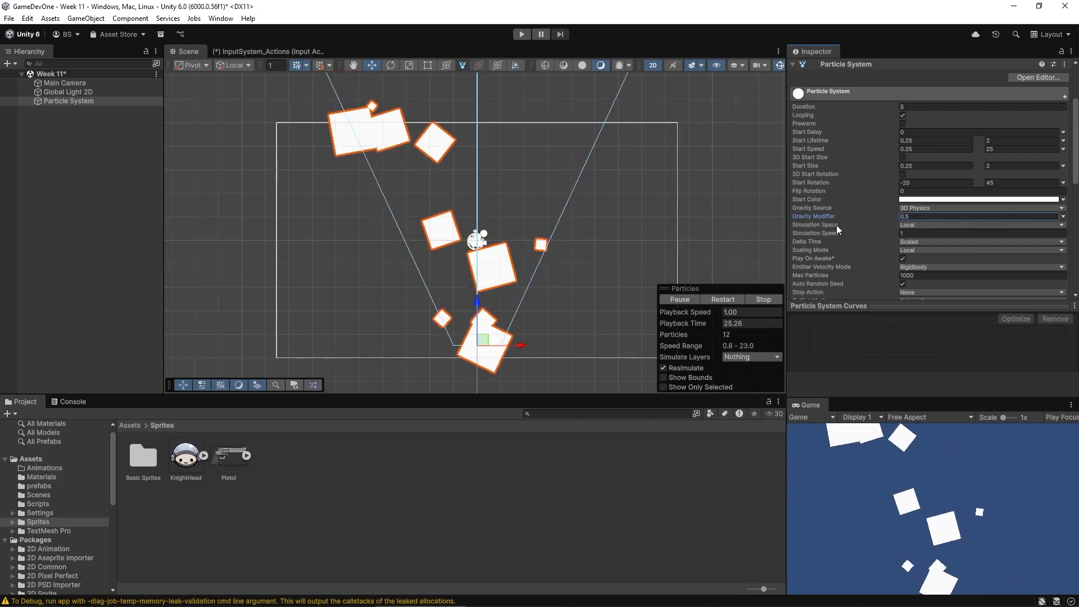
Keep Simulation Space at Local, test it by moving the particle system sideways, and reset its X position to 0.
left_click(929, 224)
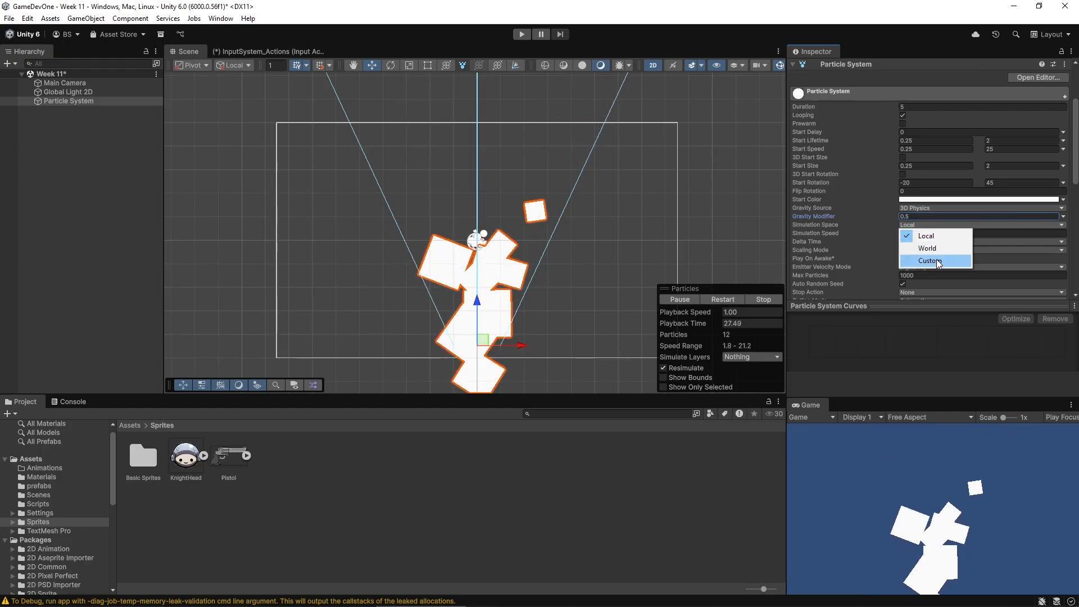
left_click(900, 235)
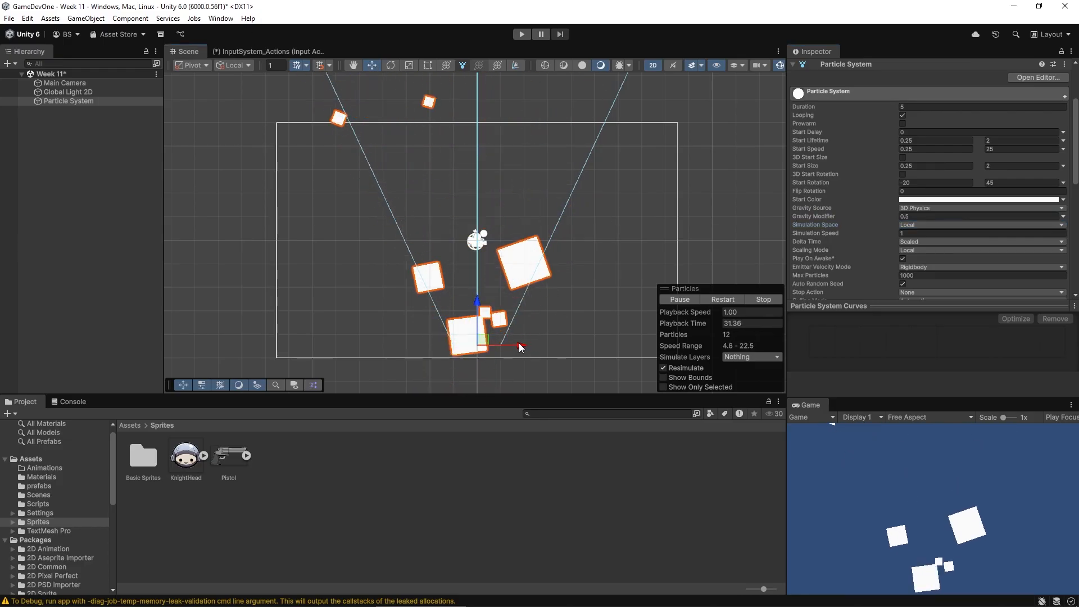
mouse_move(520, 347)
left_mouse_down()
mouse_move(573, 341)
mouse_move(337, 315)
mouse_move(560, 335)
mouse_move(474, 330)
mouse_move(516, 333)
left_mouse_up()
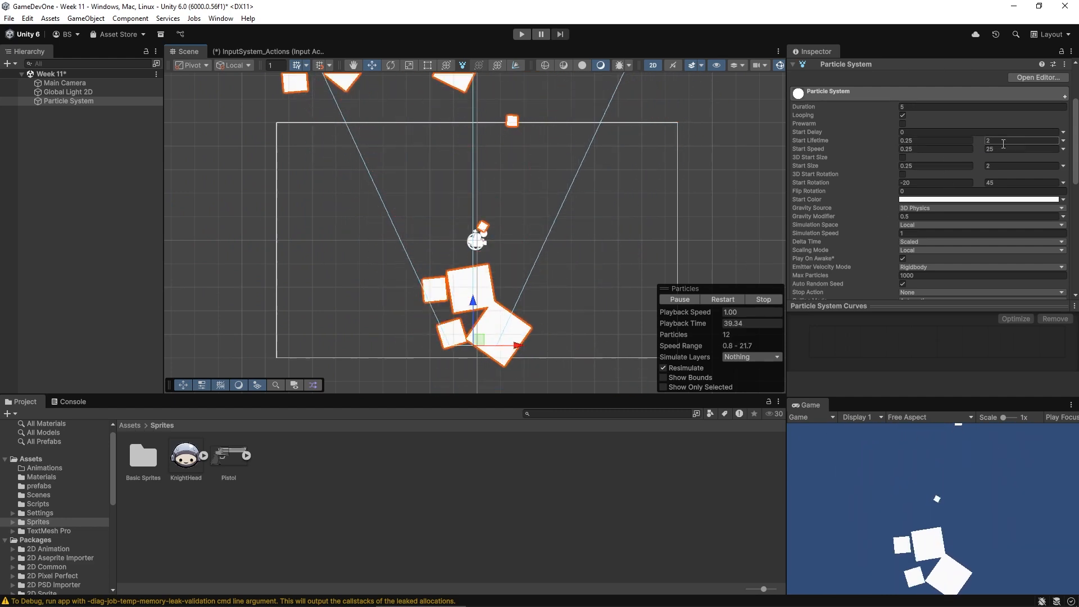
scroll(1000, 135, "up", 3)
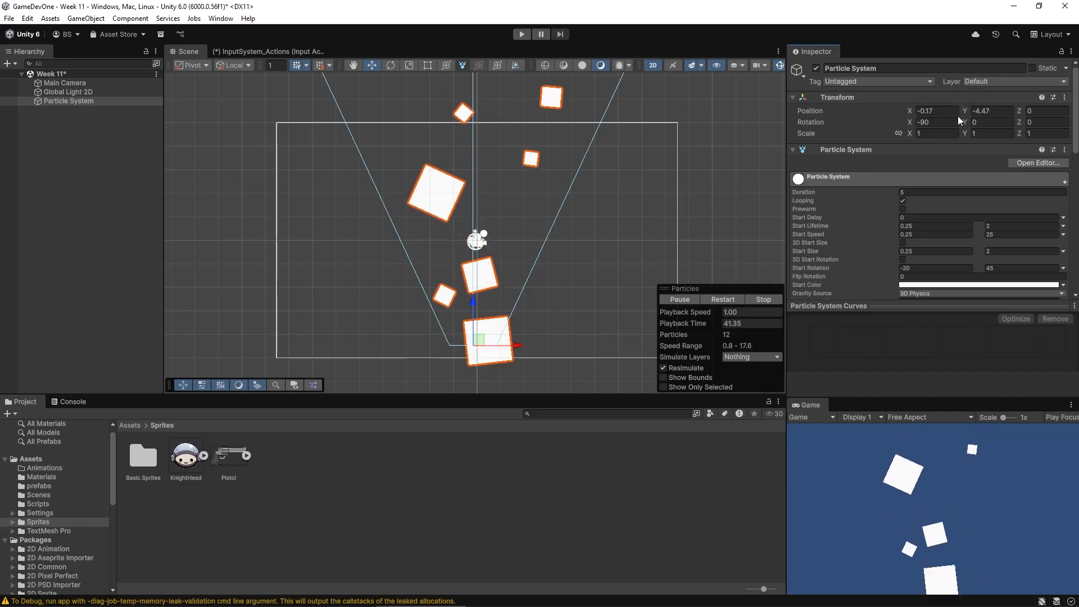
left_click(935, 110)
type("0")
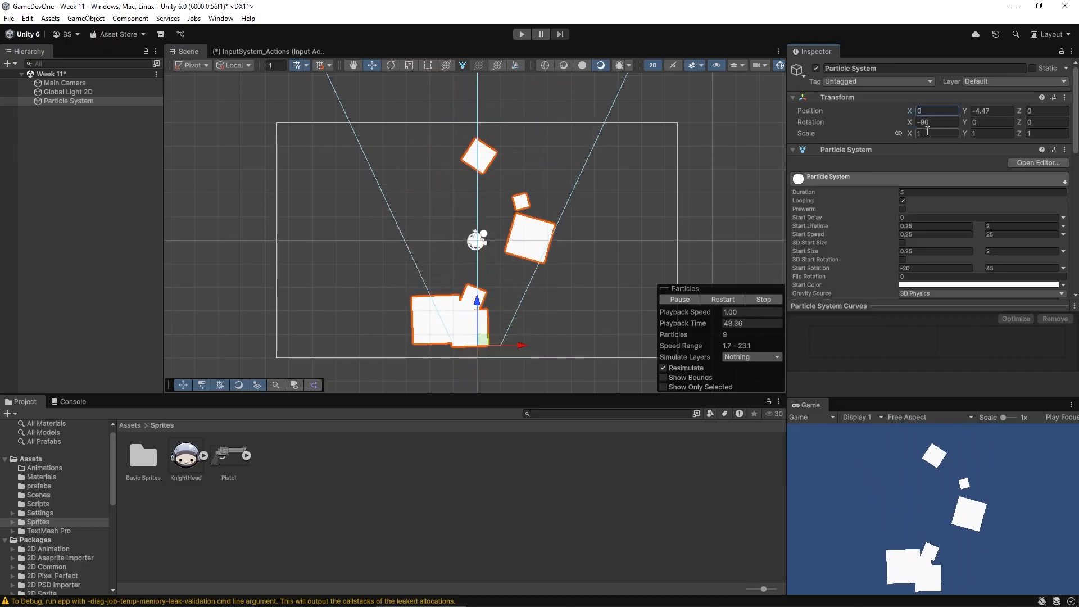
Set Simulation Space to World and move the particle system along the X axis to test the particles' trail.
scroll(1074, 124, "down", 3)
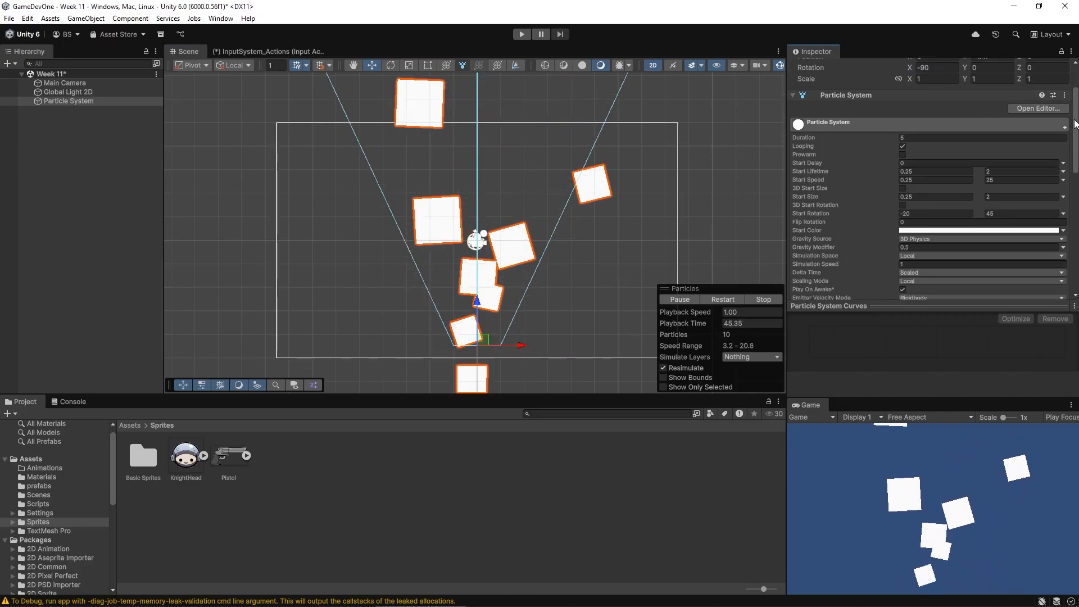
scroll(1075, 124, "down", 3)
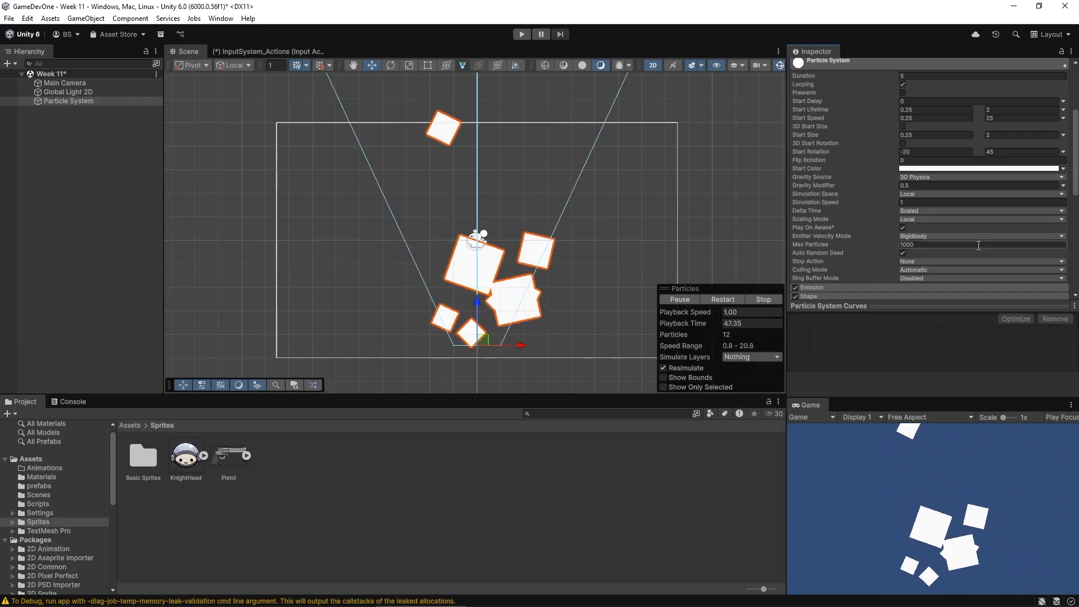
left_click(933, 193)
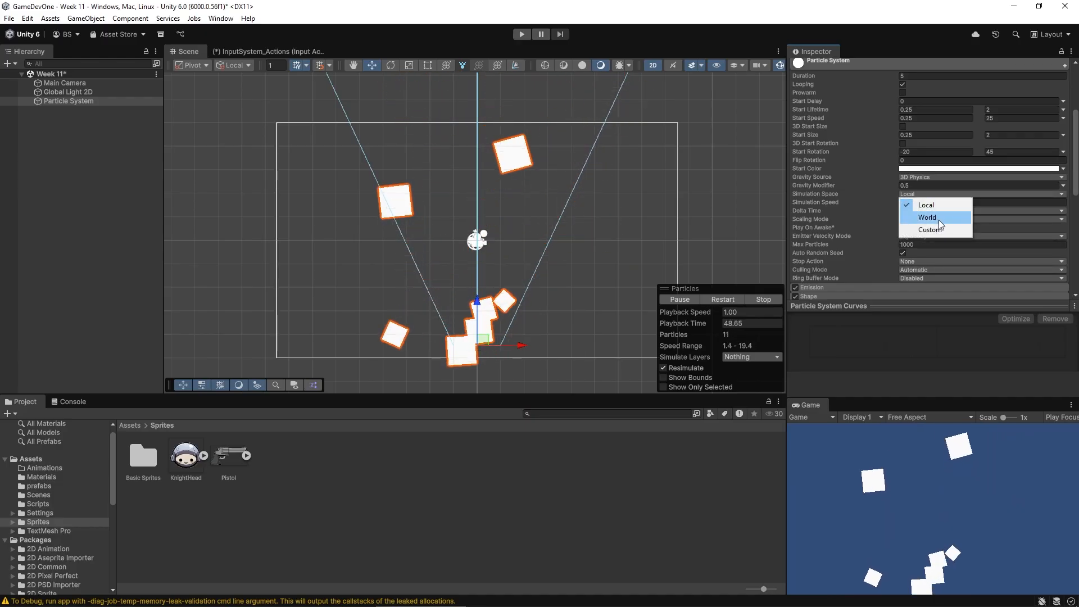
left_click(939, 218)
left_click_drag(524, 346, 595, 355)
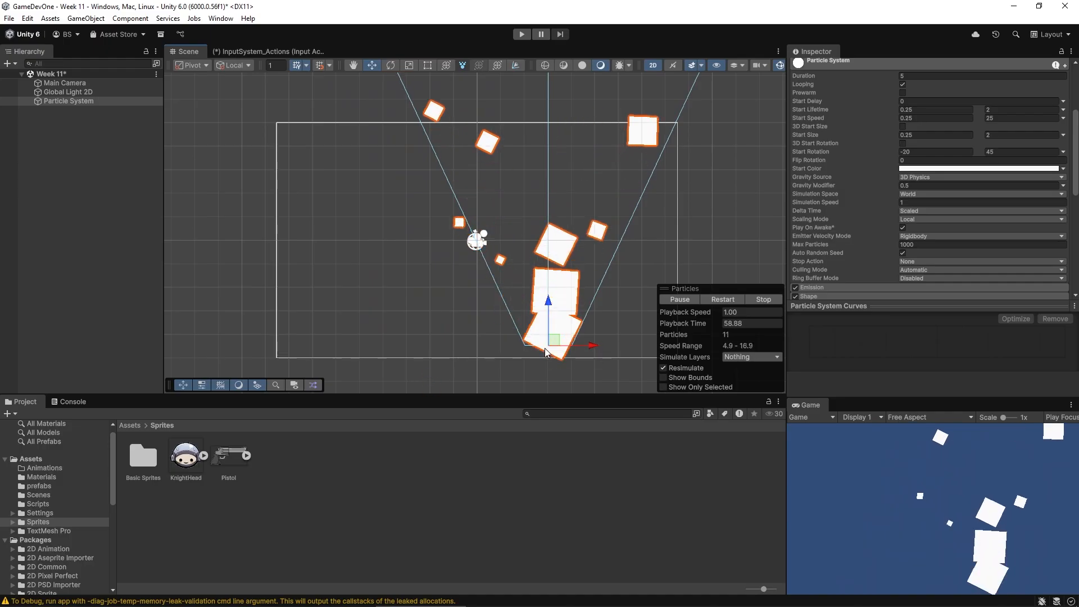
Undo the particle system's last move along the X axis and view the Delta Time options, keeping Scaled.
key("ctrl+z")
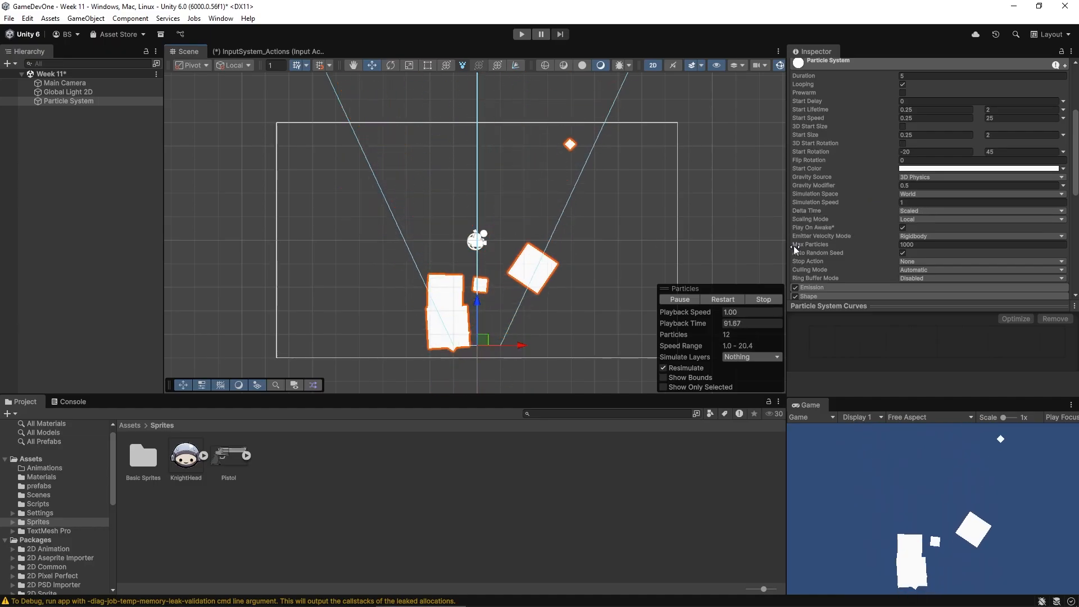
mouse_move(810, 223)
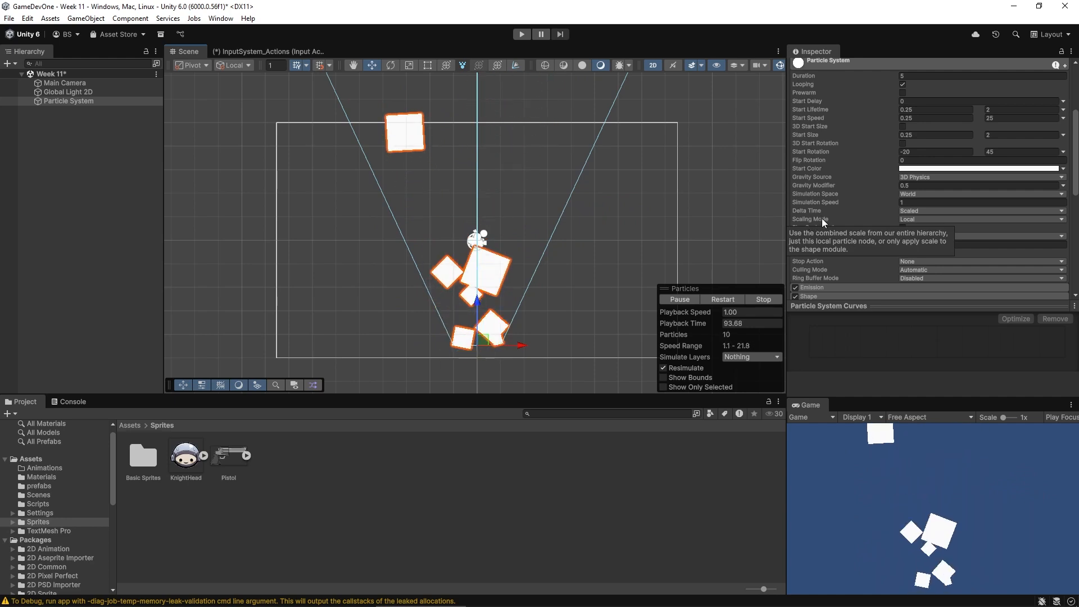
left_click(931, 209)
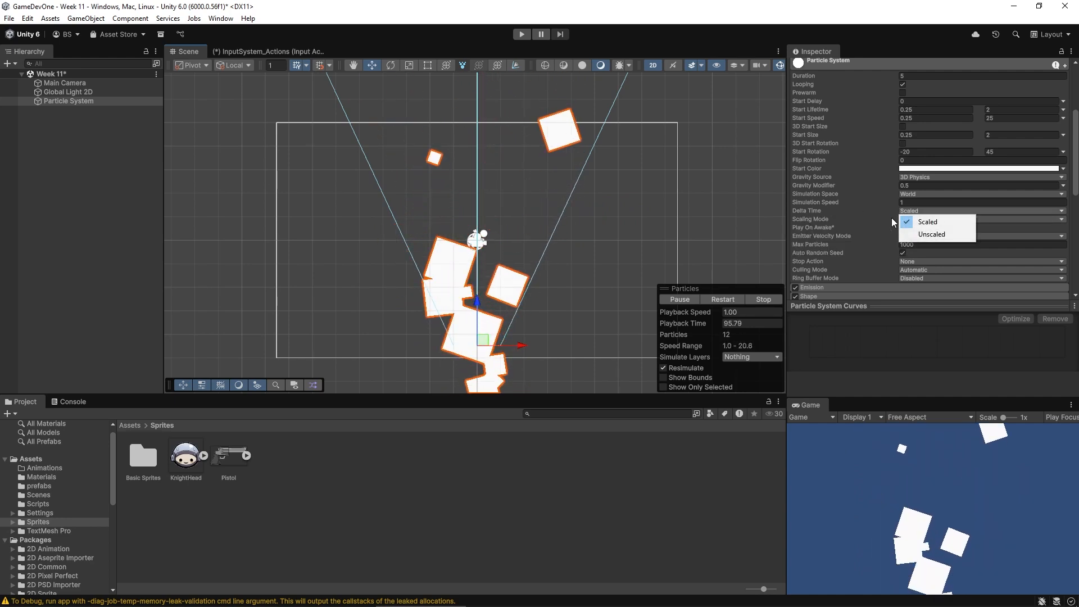
left_click(921, 221)
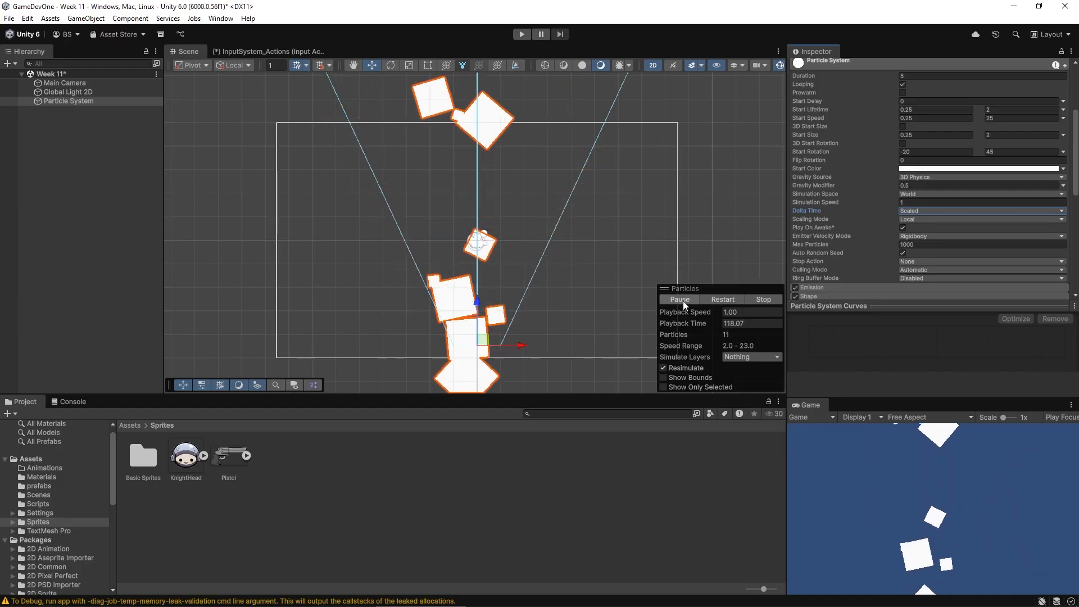
Stop the particle preview, test the scene in Play mode with Play On Awake turned off, and re-enable the setting.
left_click(762, 298)
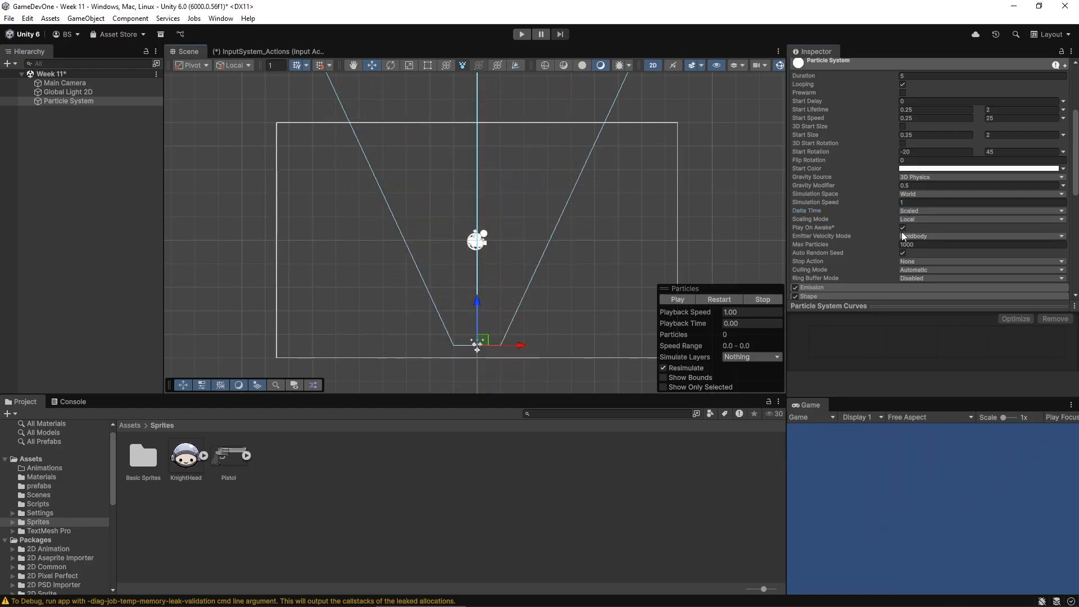
left_click(903, 228)
left_click(521, 34)
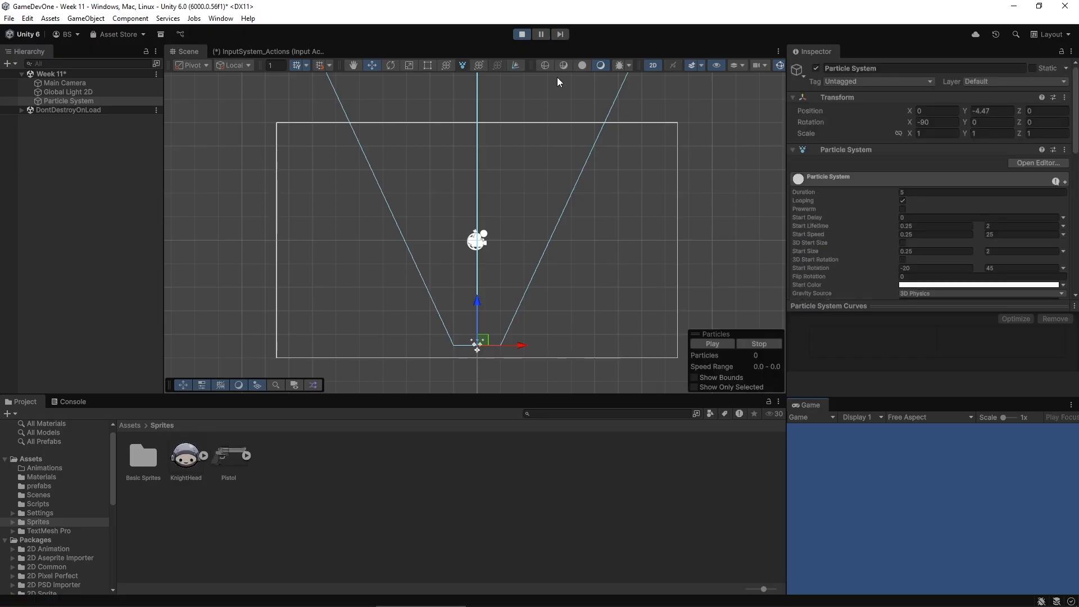
left_click(522, 34)
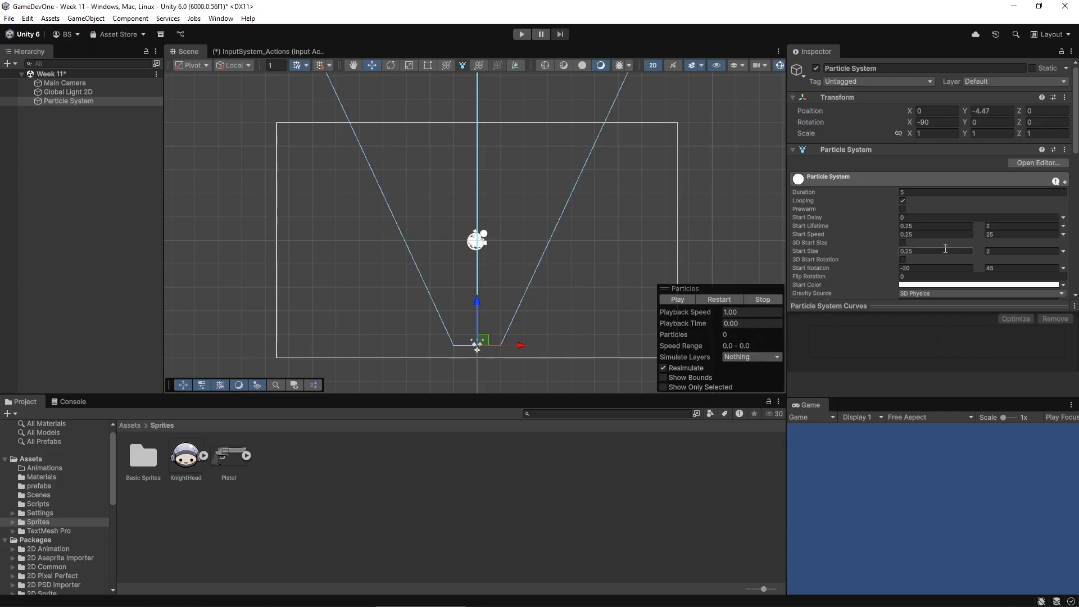
scroll(944, 237, "down", 5)
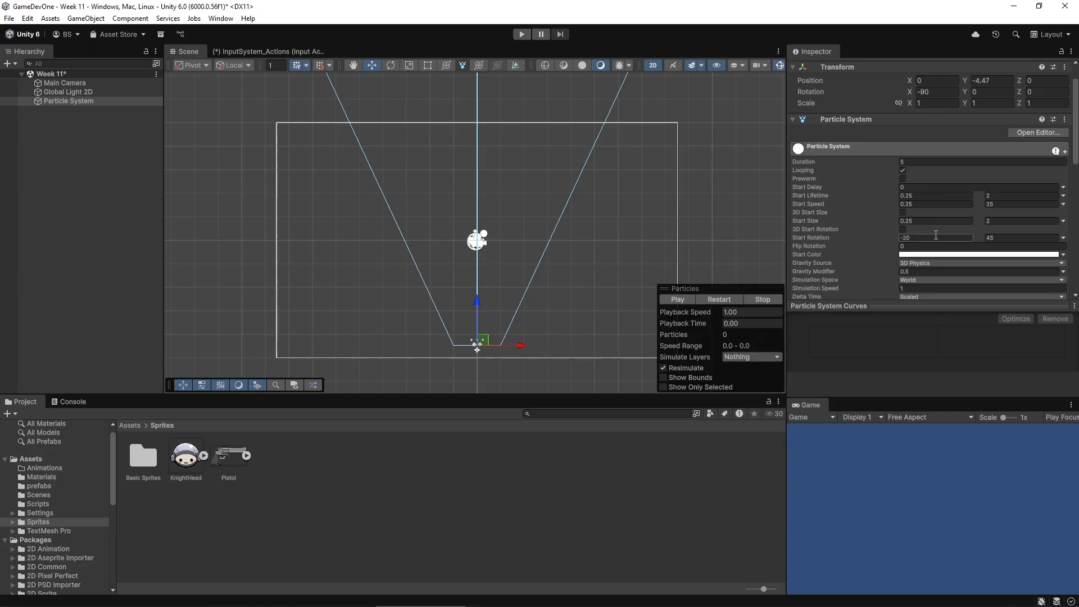
scroll(935, 239, "down", 2)
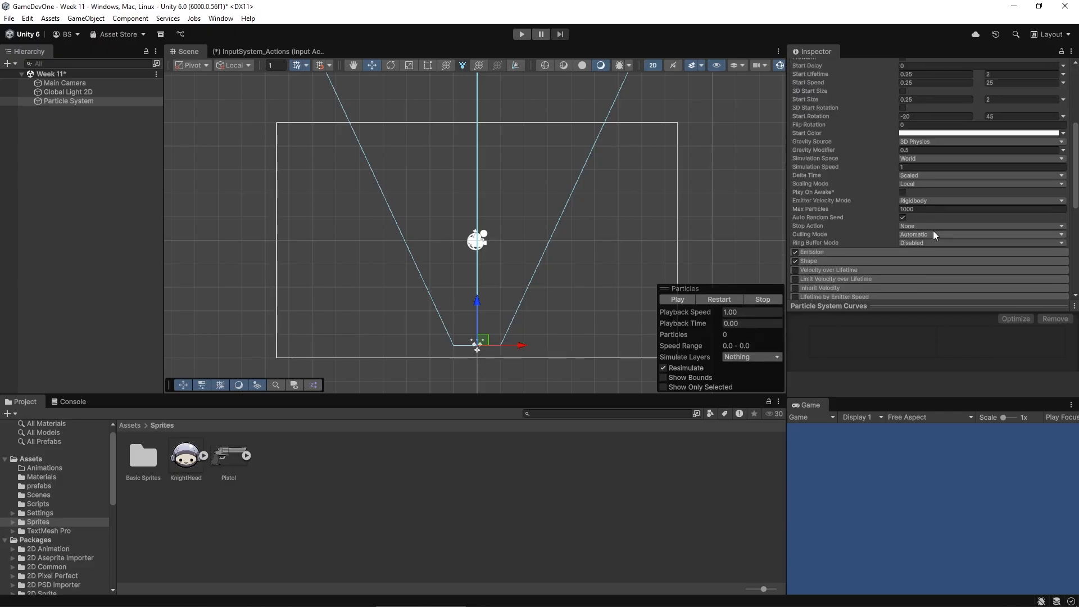
left_click(901, 192)
View the Emitter Velocity Mode options, keeping Rigidbody, and read the tooltips of nearby settings such as Play On Awake and Flip Rotation.
left_click(957, 201)
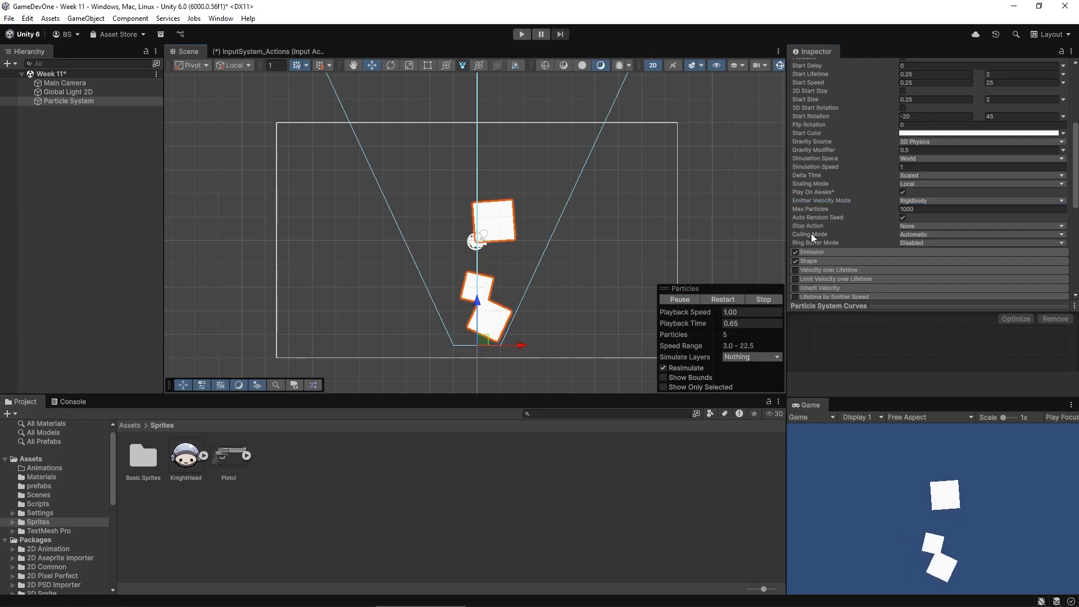
mouse_move(834, 211)
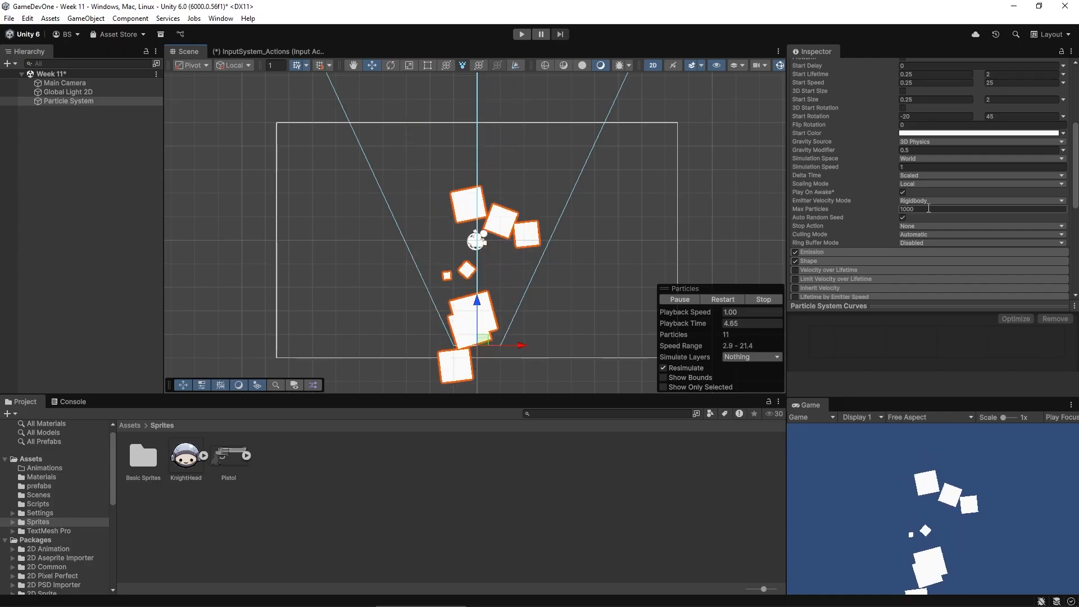
mouse_move(819, 191)
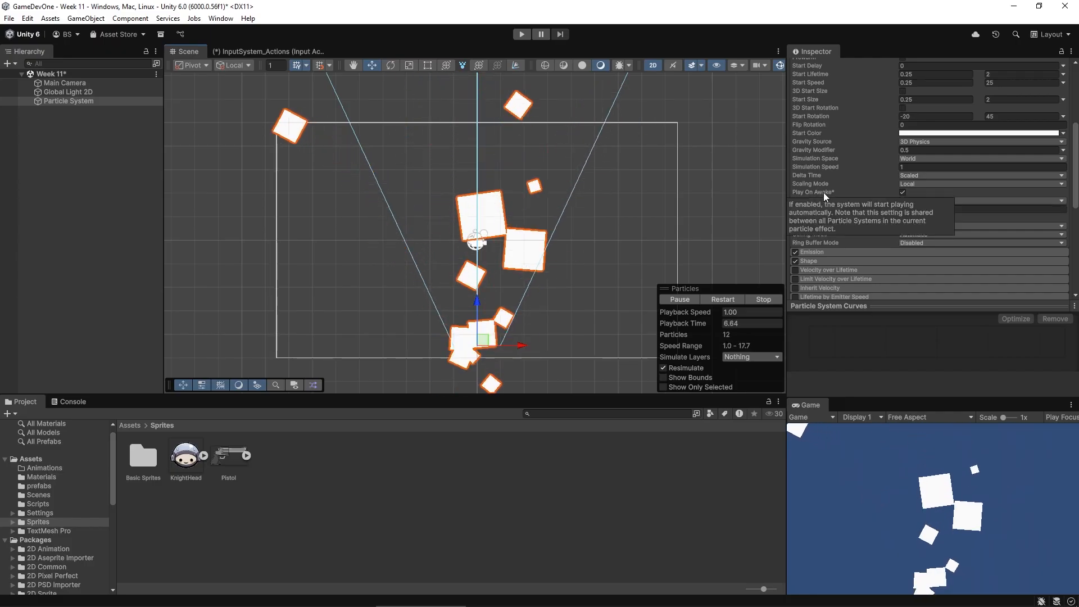
mouse_move(811, 153)
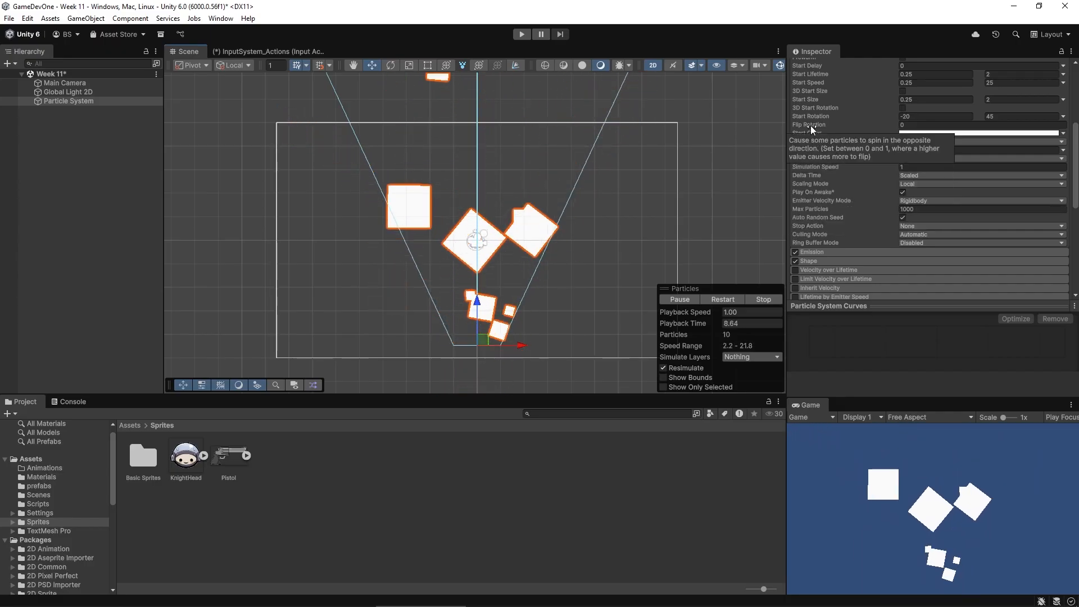
Test Max Particles at 1 before restoring it to 1000, and switch Auto Random Seed off and back on.
mouse_move(811, 99)
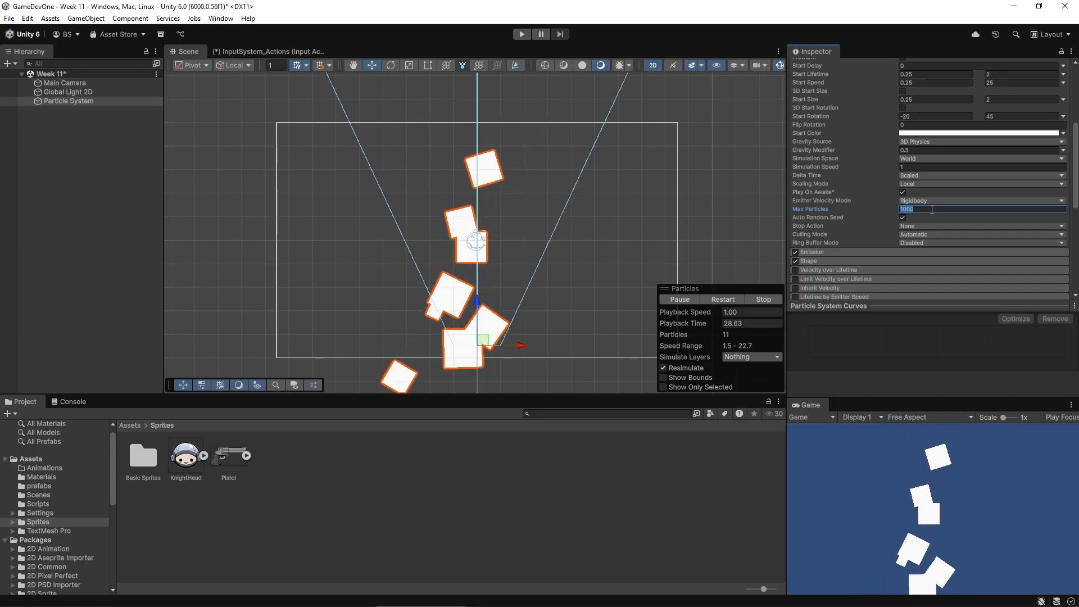
type("1")
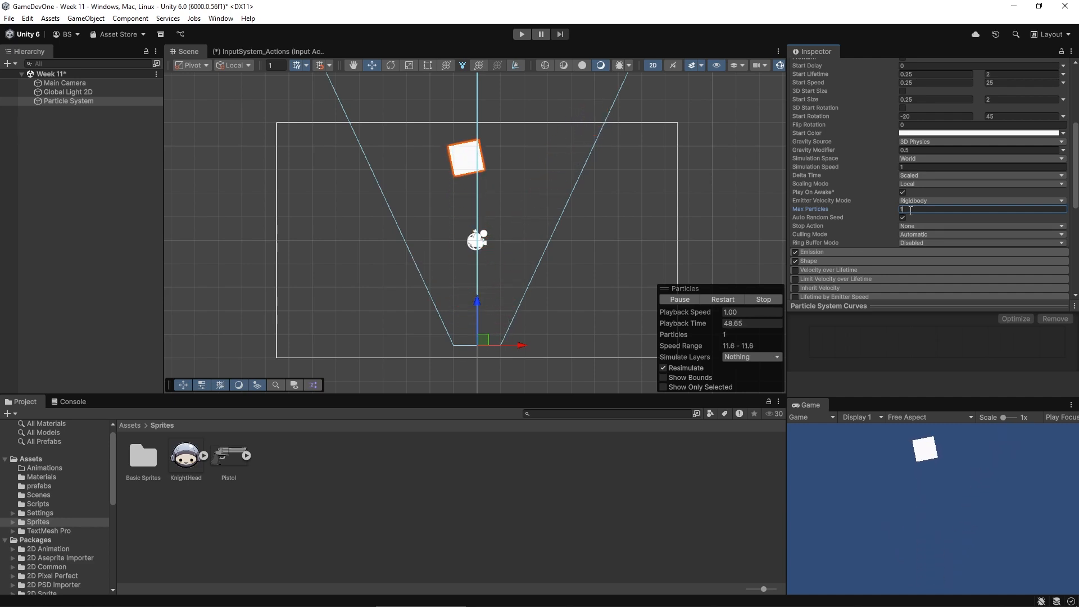
type("000")
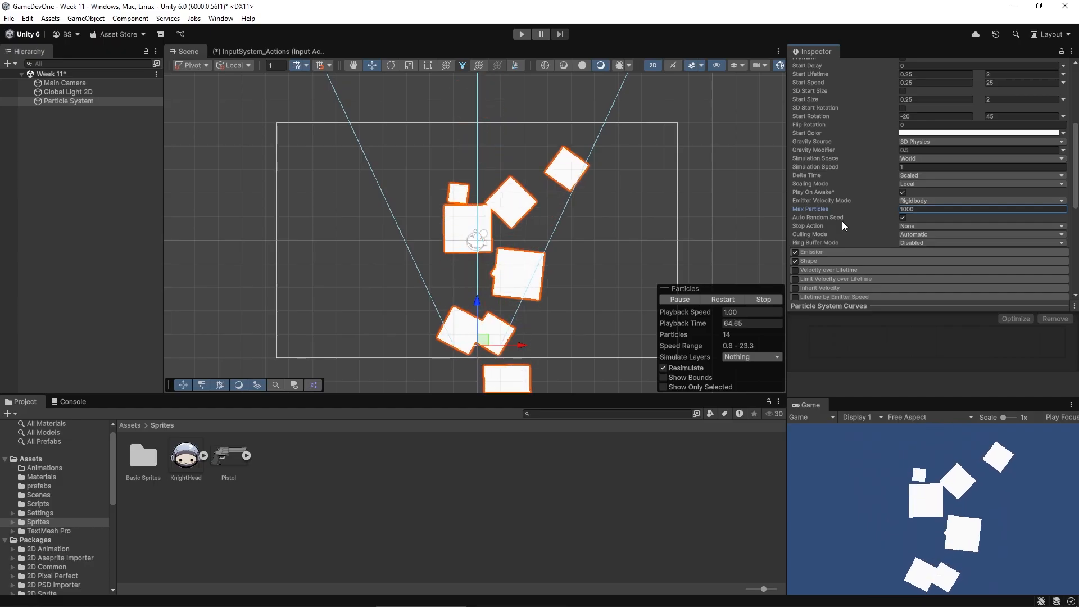
left_click(903, 217)
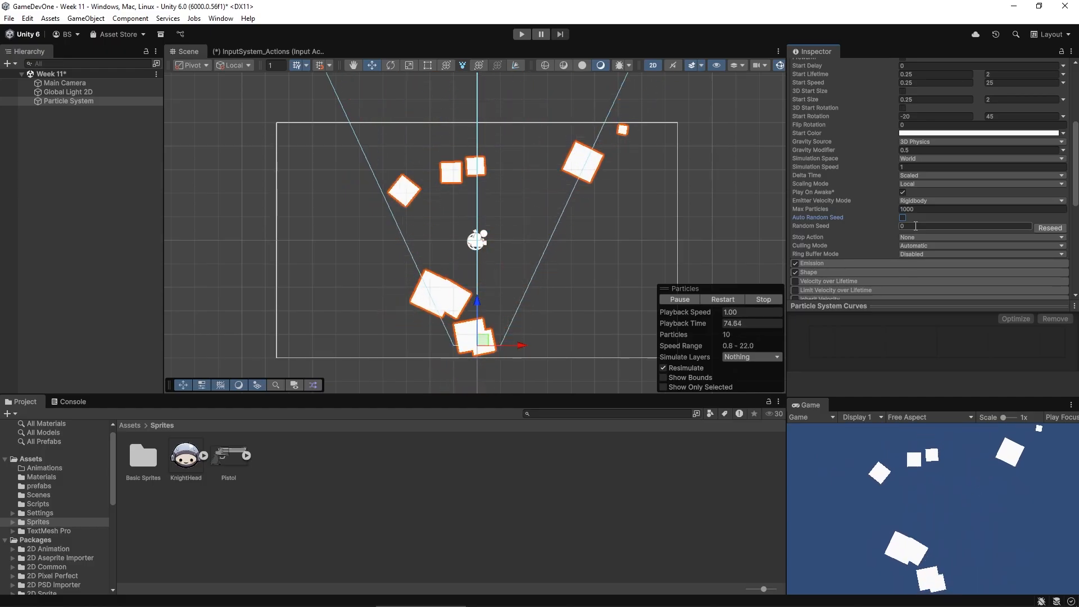
left_click(903, 217)
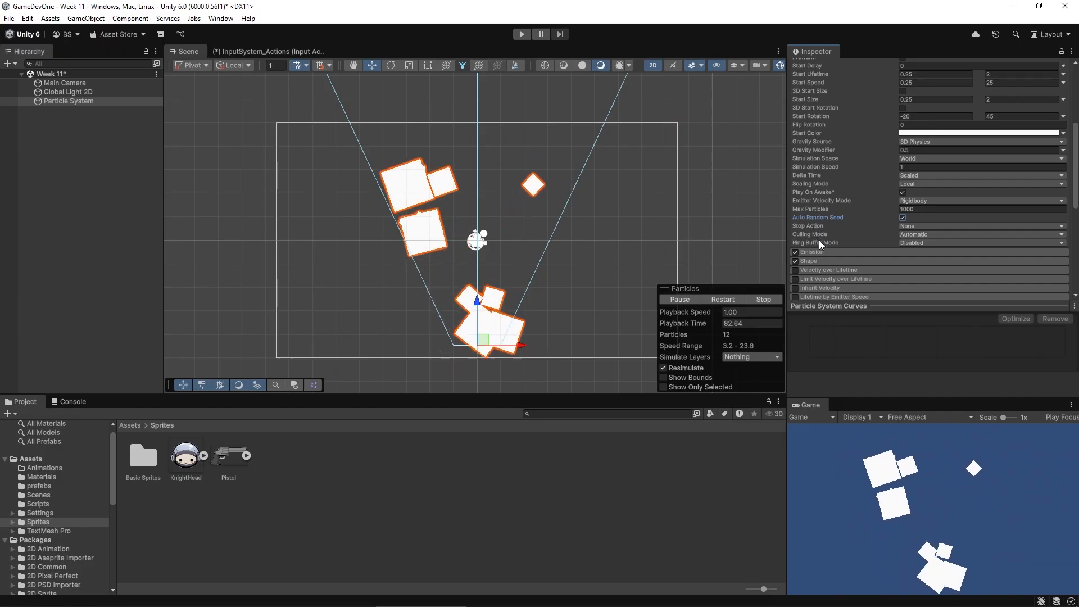
Expand the Emission module and view the value mode options for Rate over Time, keeping Constant.
left_click(846, 253)
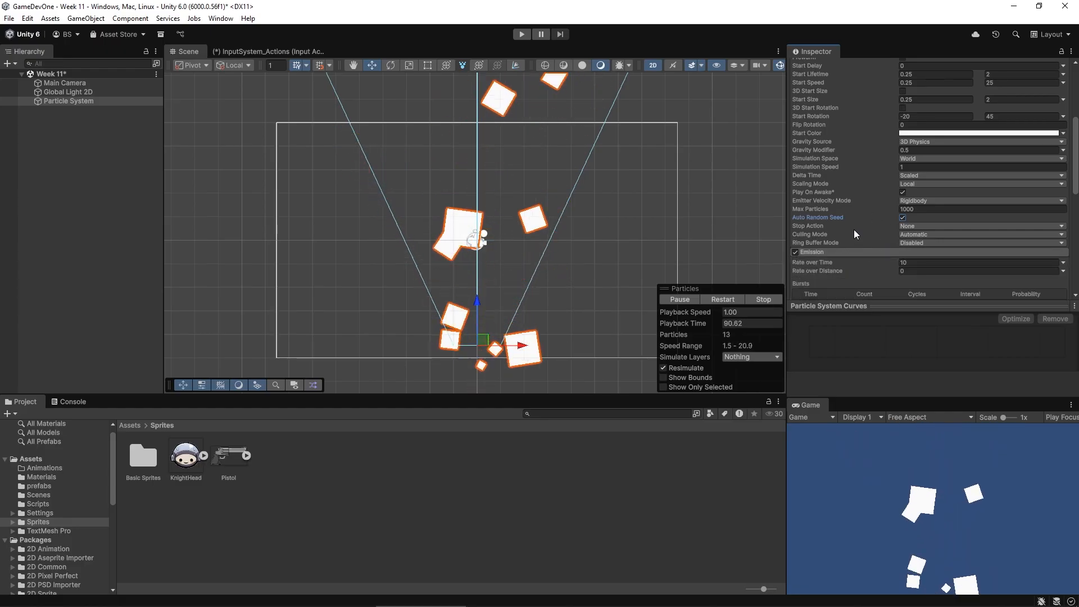
scroll(854, 230, "down", 2)
scroll(855, 229, "down", 2)
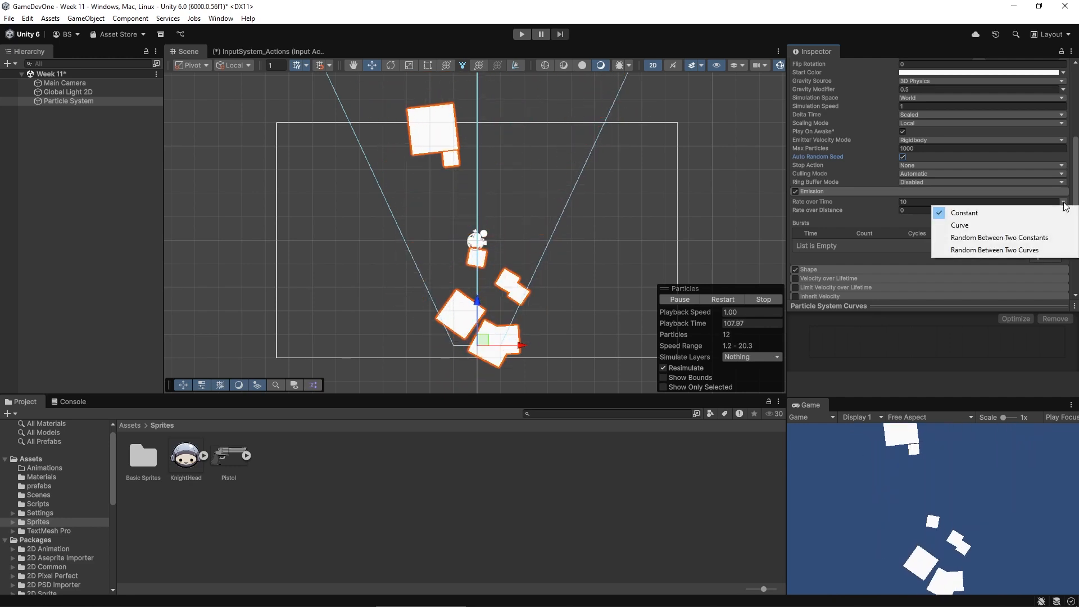
left_click(834, 225)
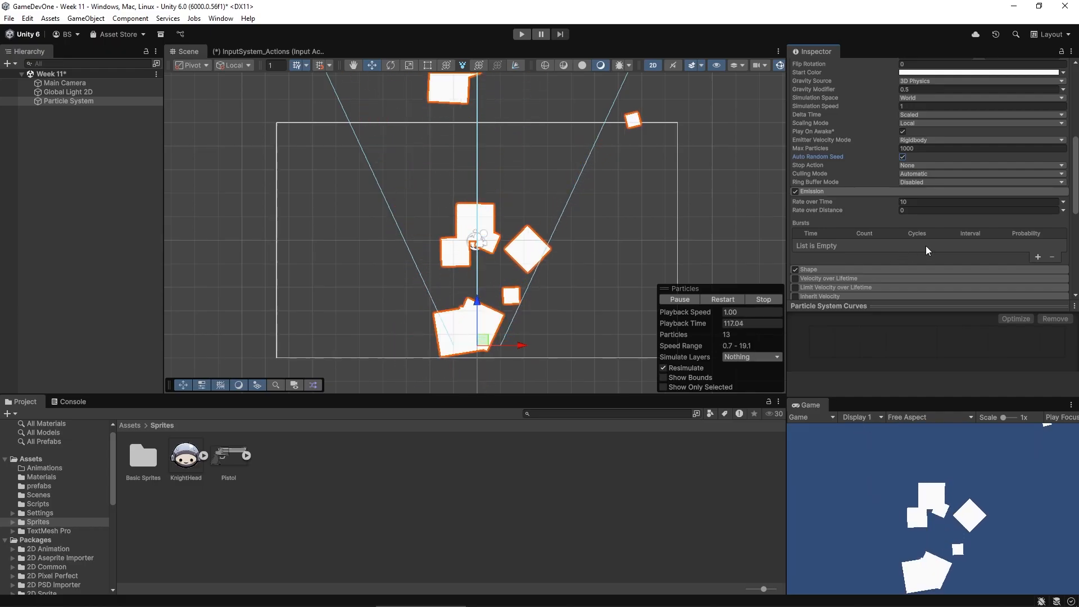
Add an emission burst with a count of 300 to test it, and remove the burst.
left_click(1037, 256)
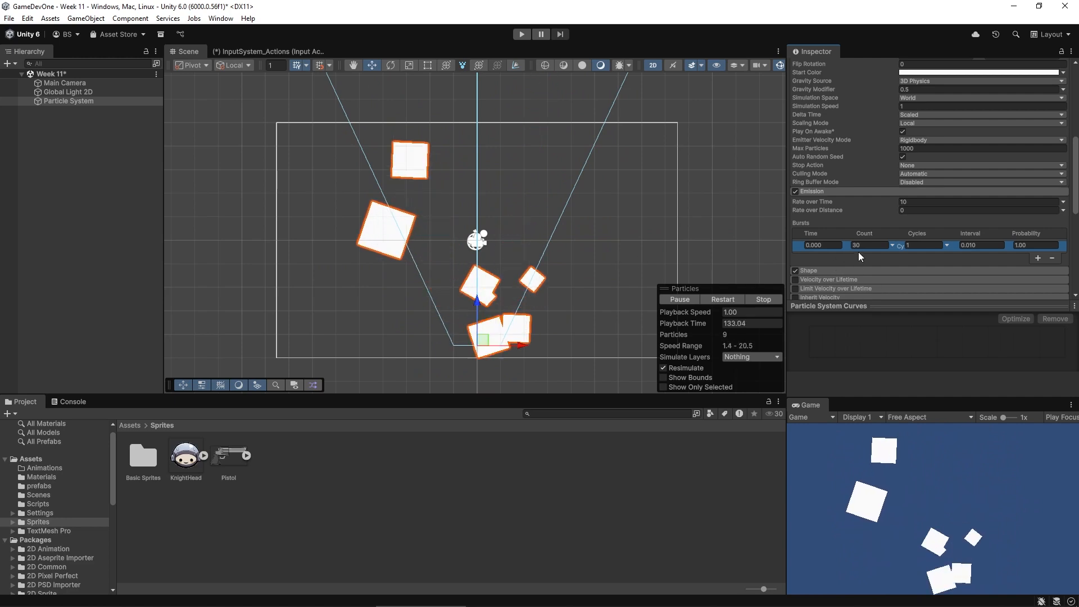
left_click(872, 245)
type("300")
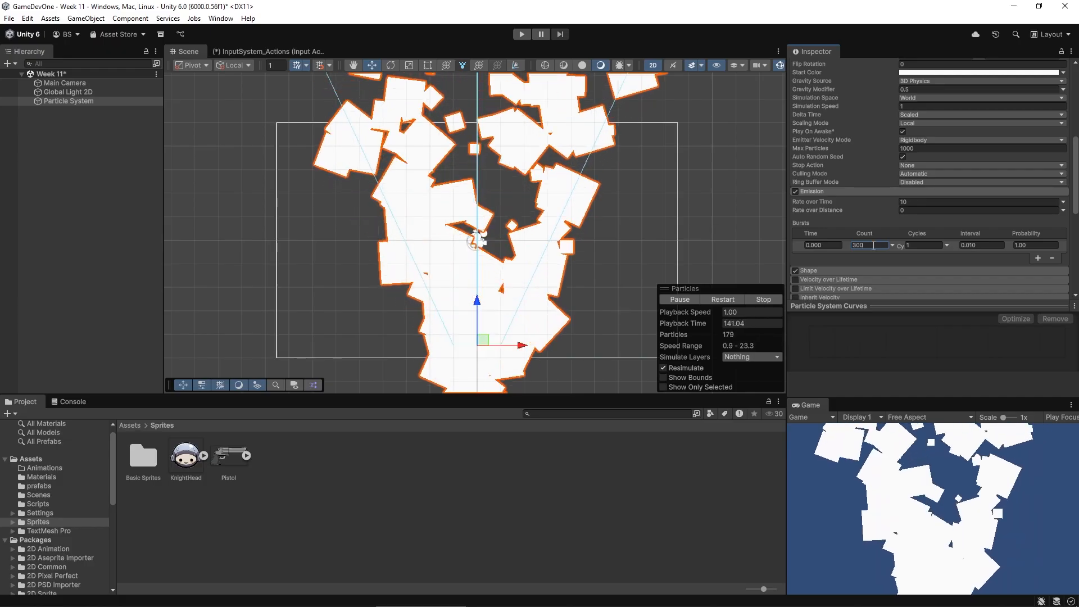
left_click(1051, 257)
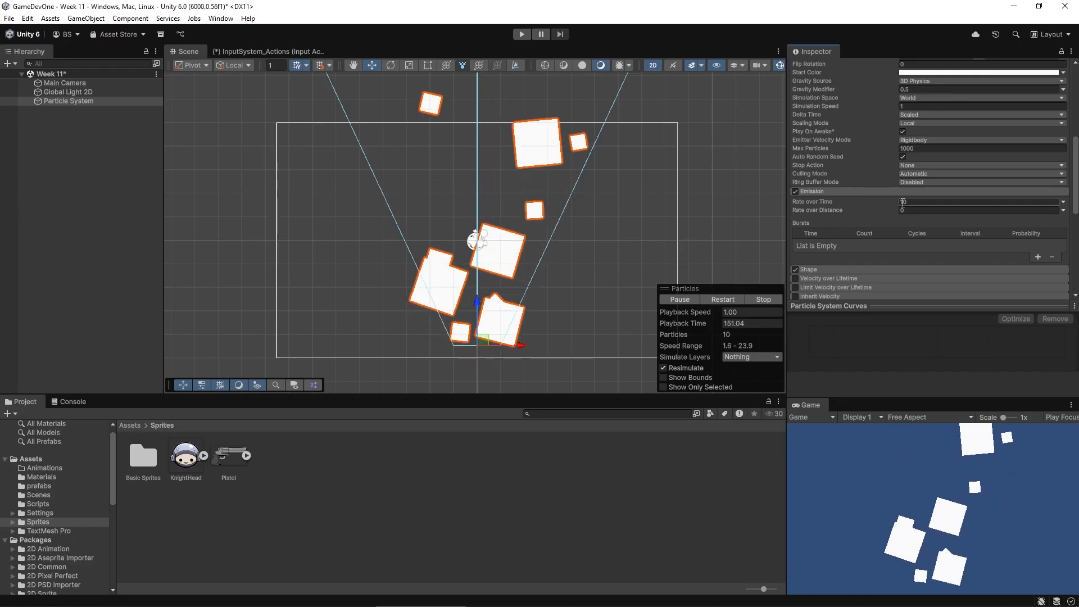
Set Rate over Time to 100 and limit Max Particles to 10 to compare the two settings.
type("100")
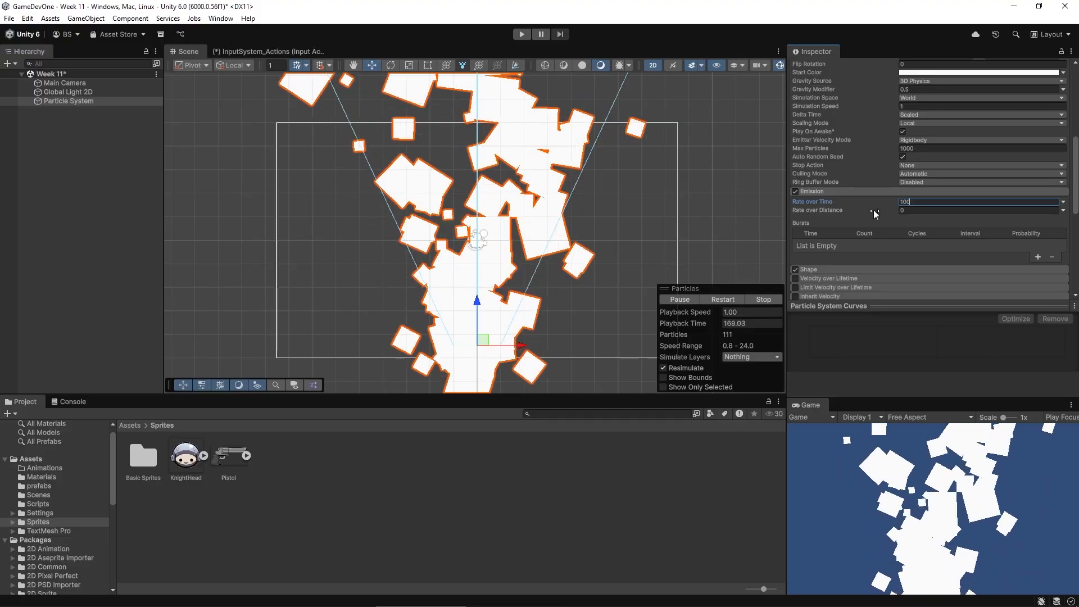
left_click(920, 149)
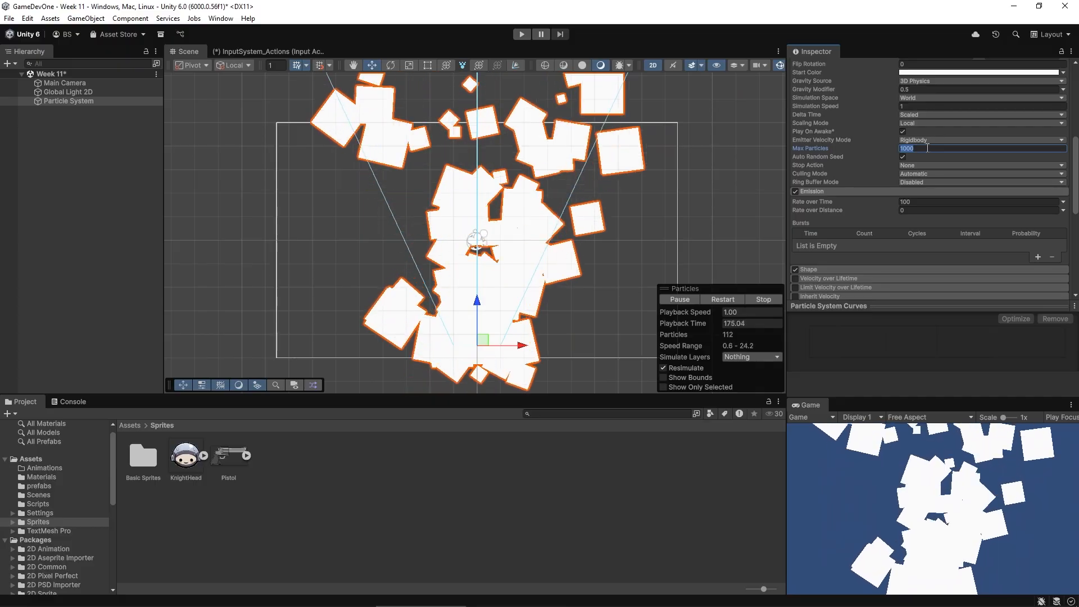
type("1")
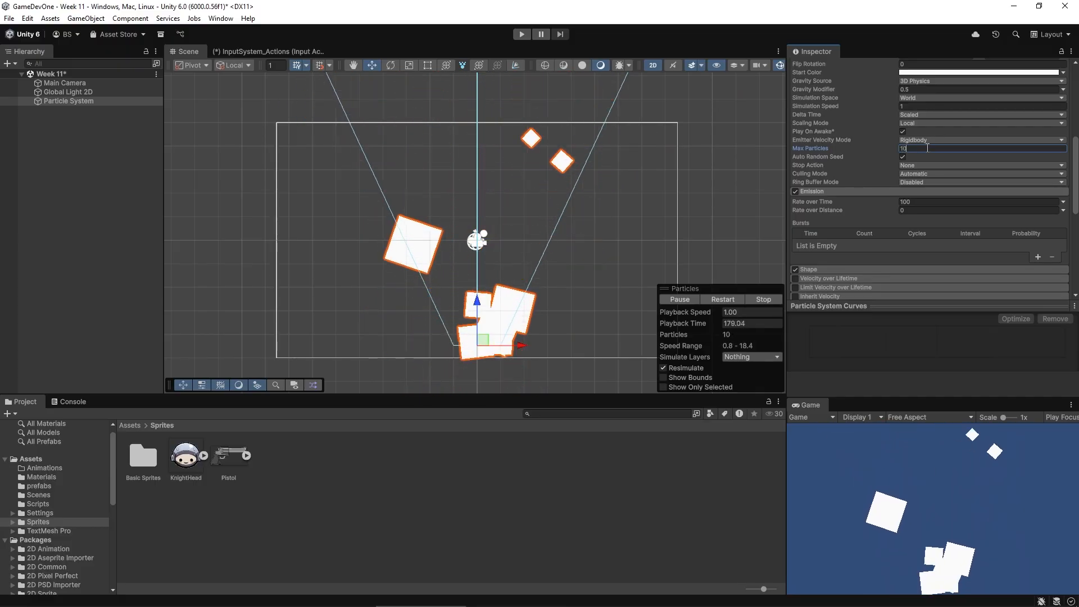
Raise Rate over Time to 1000 and test the particle limit with Max Particles at 1, 900 and 999.
left_click(918, 202)
type("100")
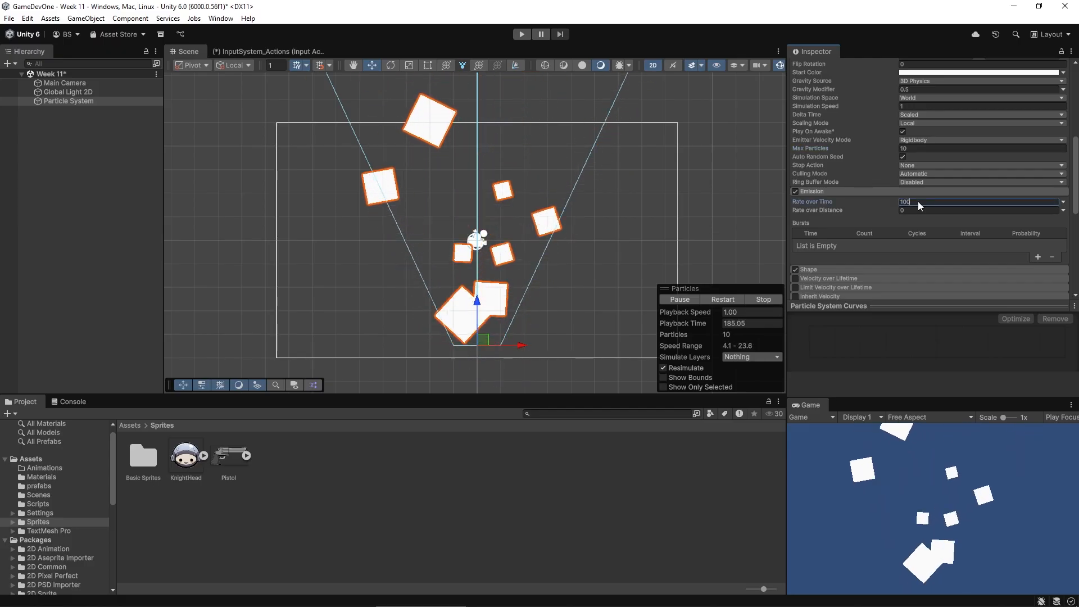
double_click(919, 201)
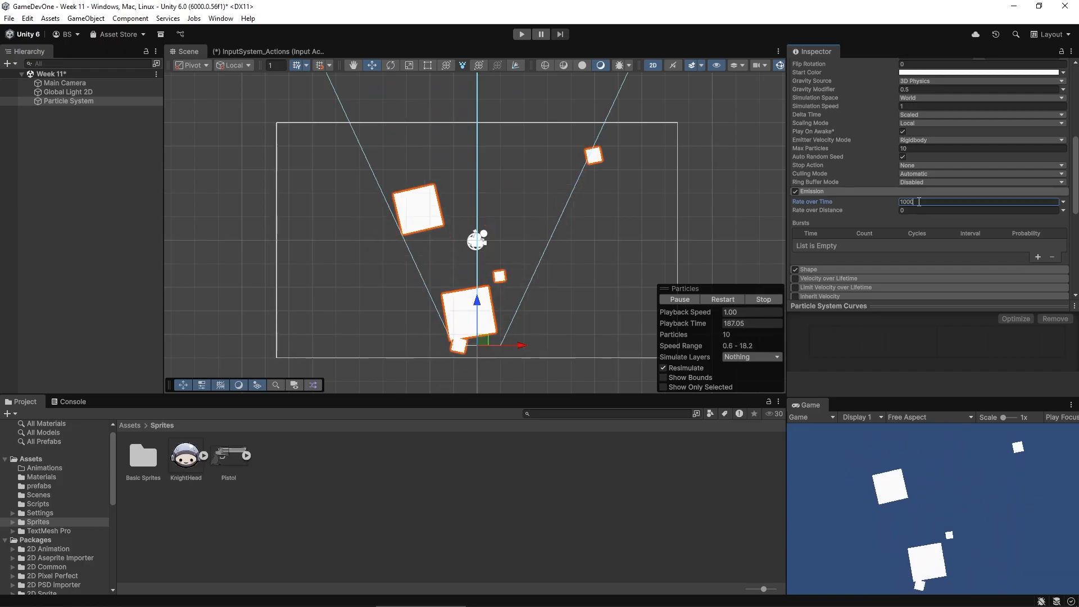
double_click(914, 148)
type("1")
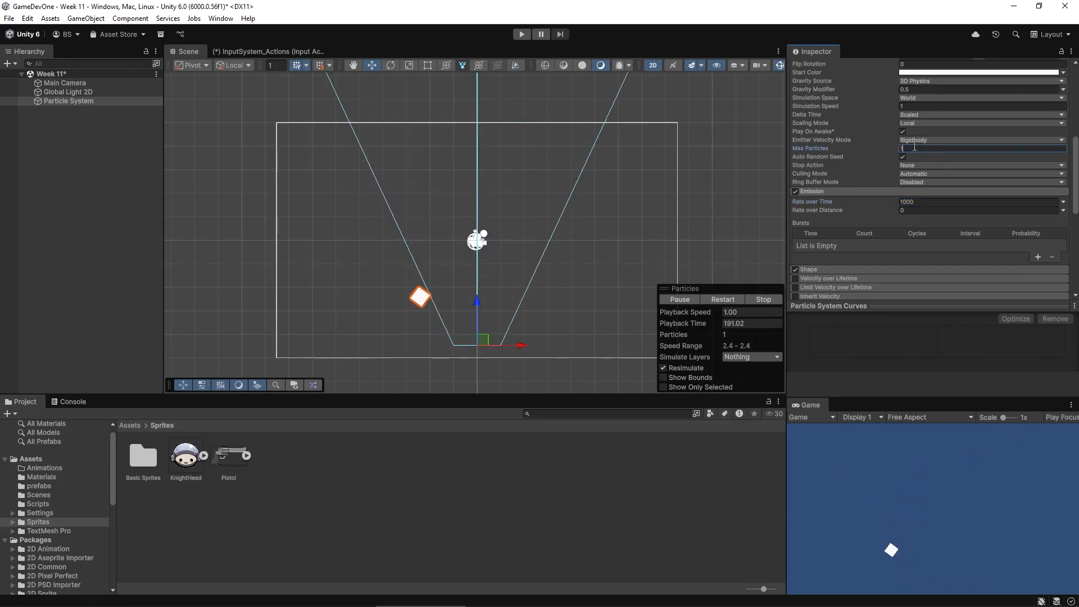
type("900")
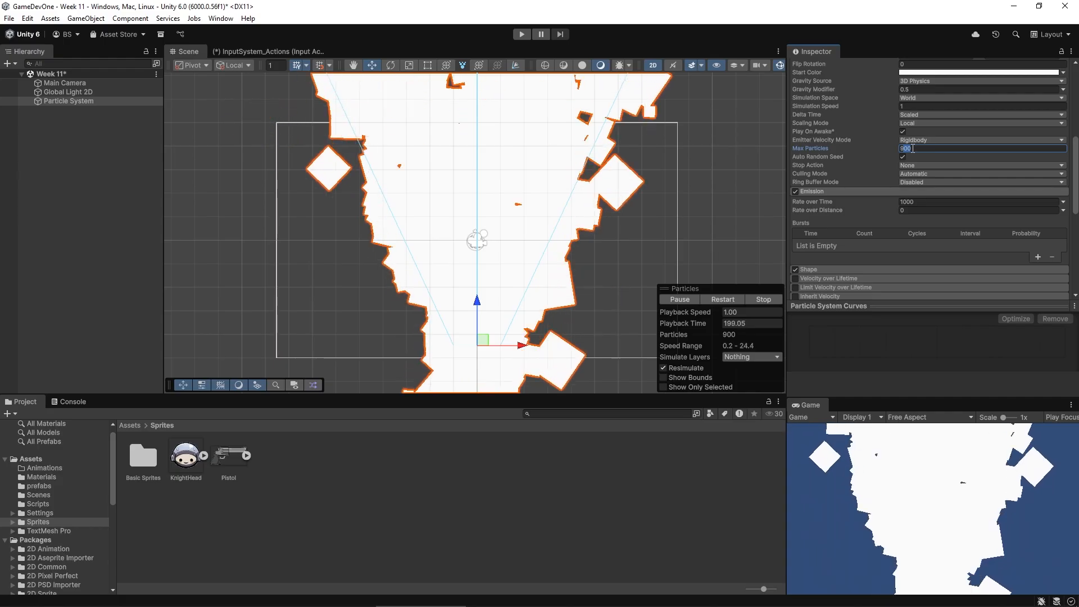
type("999")
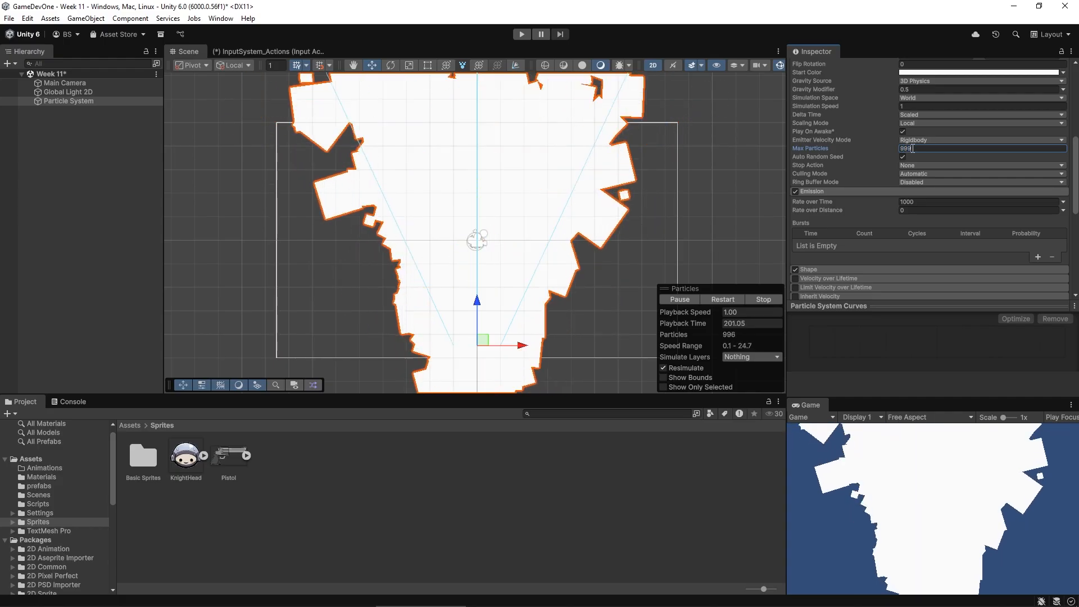
Lower Max Particles to 900 to test the limit against the current emission rate.
key("BackSpace")
key("BackSpace")
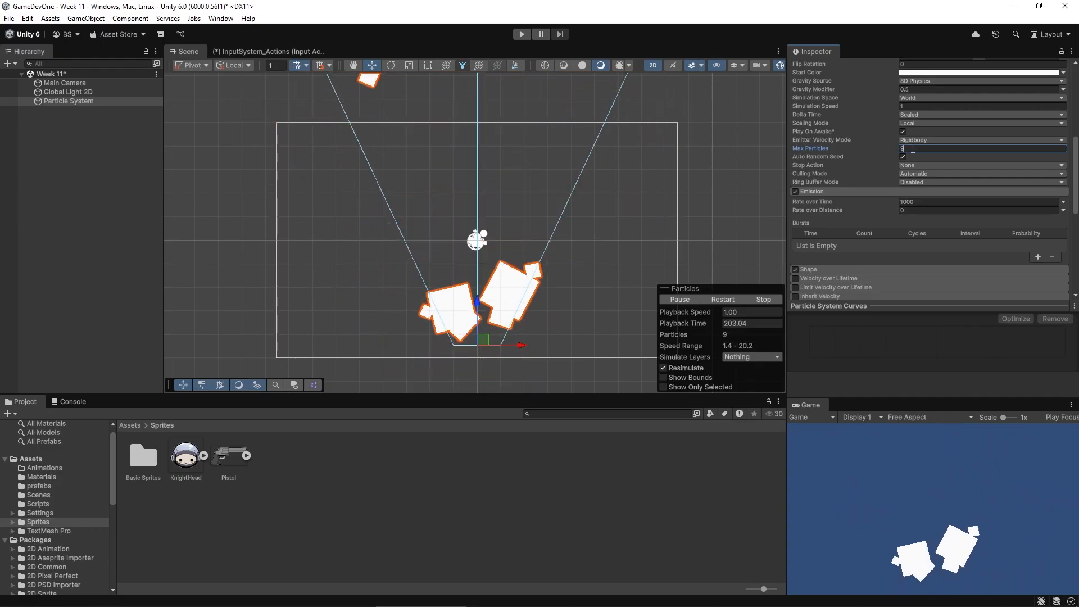
type("00")
scroll(938, 143, "up", 5)
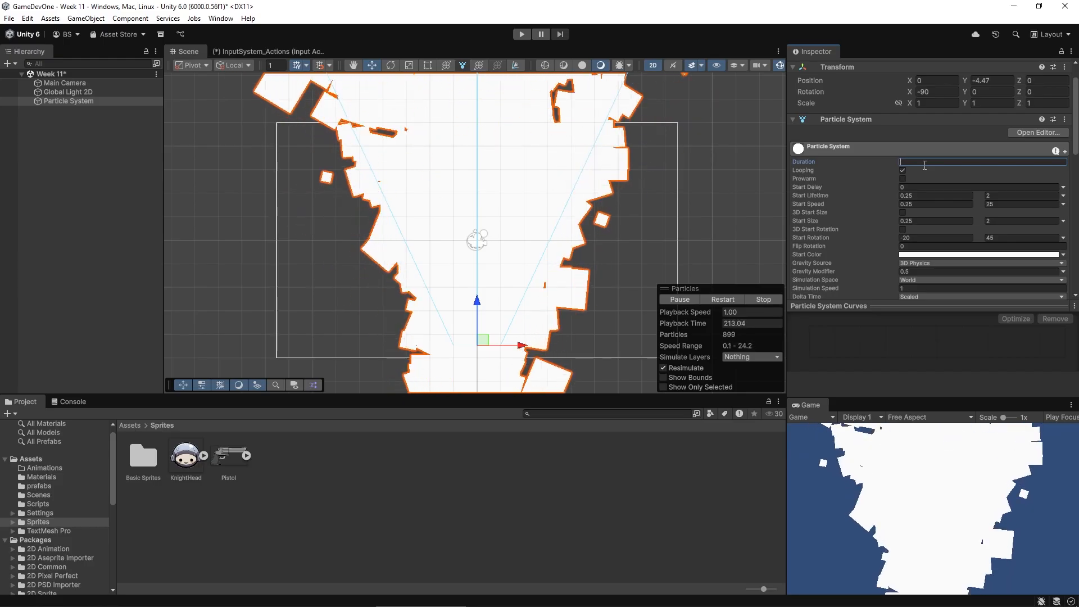
Compare Rate over Time 100 with Max Particles 90, and Rate over Time 1000 with Max Particles 10.
scroll(892, 229, "down", 5)
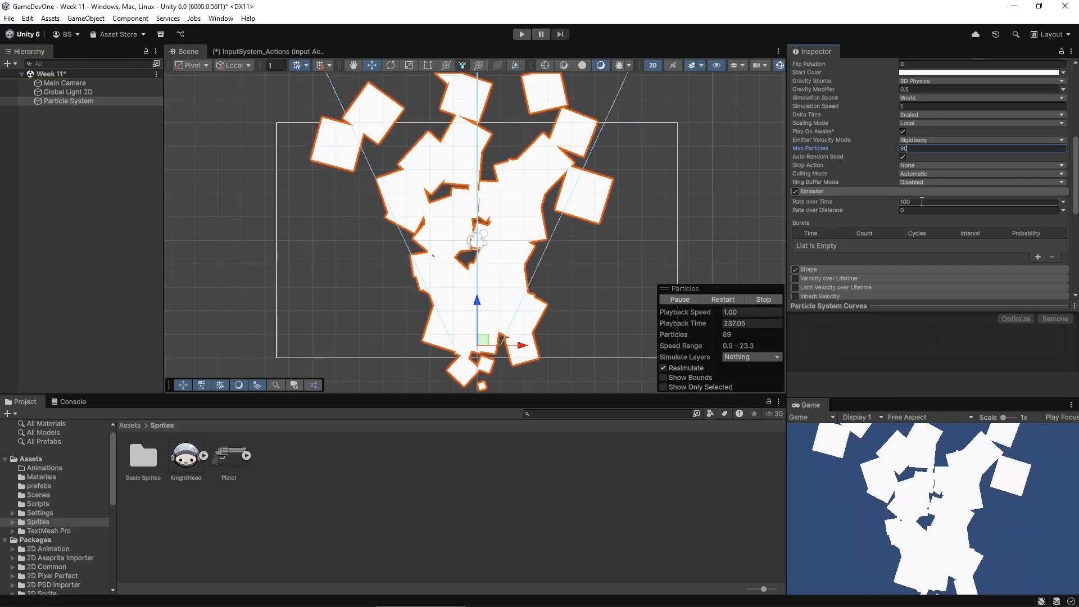
scroll(927, 188, "up", 4)
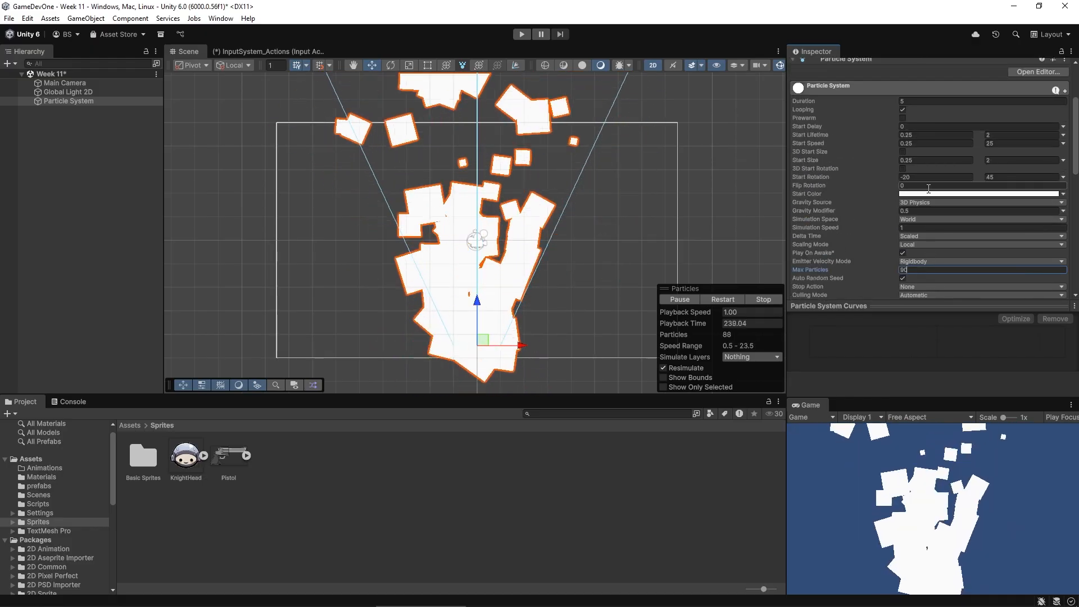
scroll(923, 187, "down", 3)
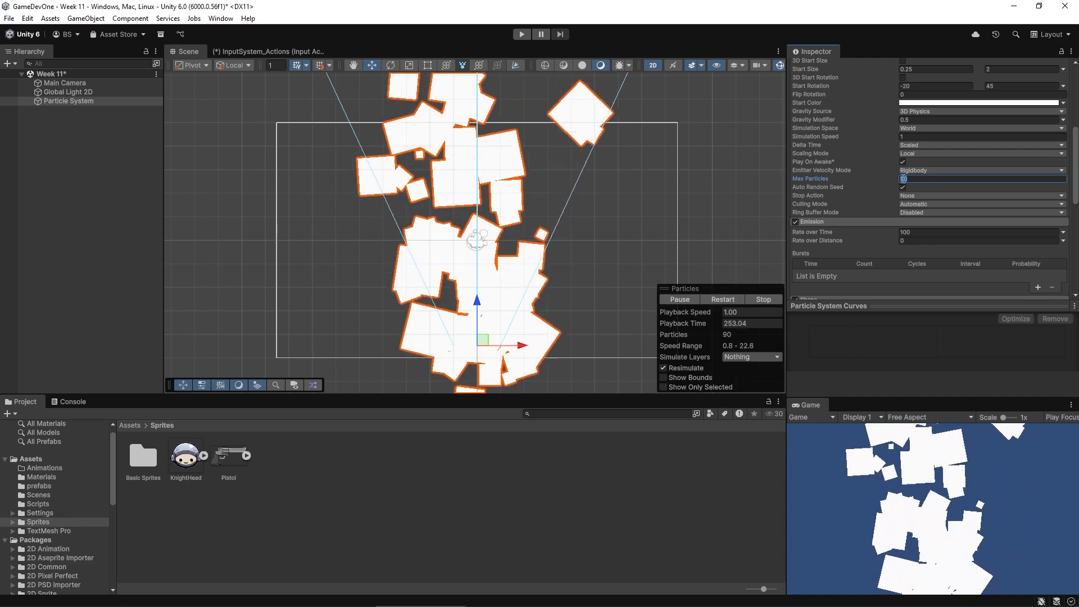
type("1")
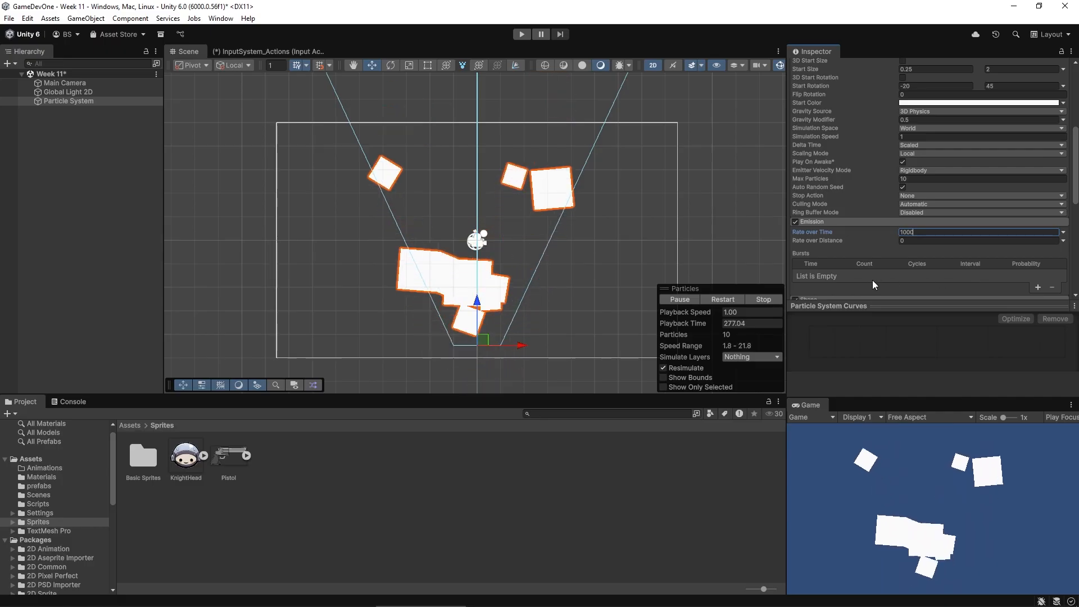
Add an emission burst, and set Max Particles to 1000 and Rate over Time to 10.
left_click(1037, 287)
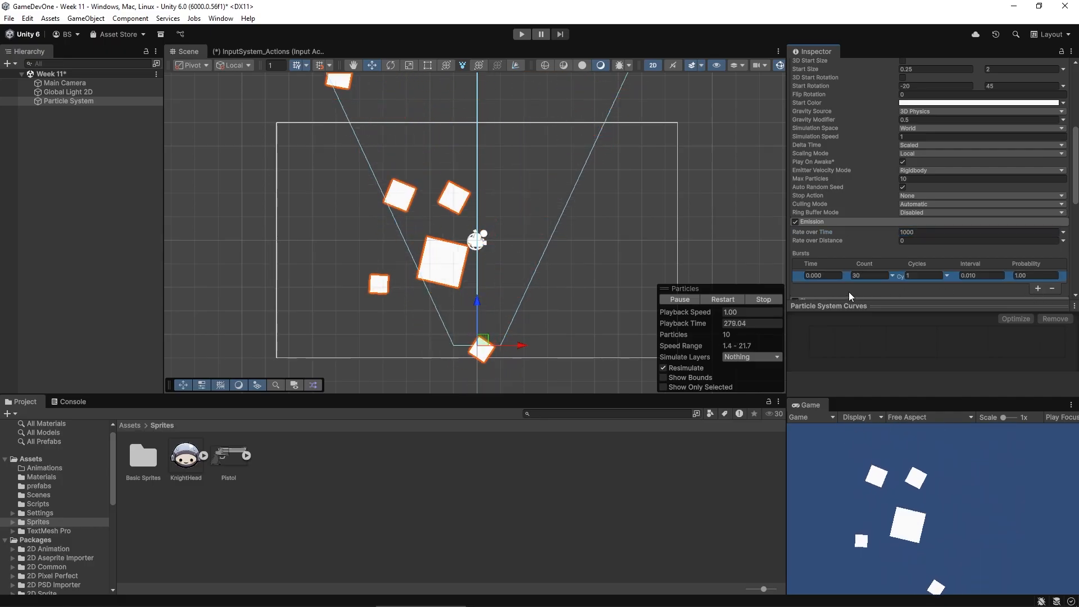
left_click(921, 178)
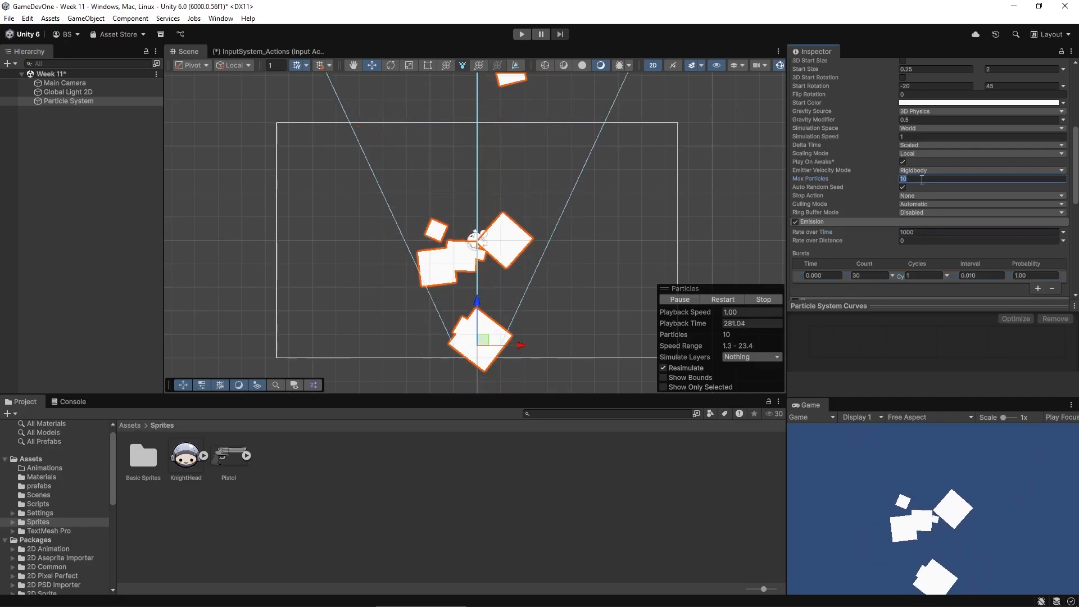
type("1000")
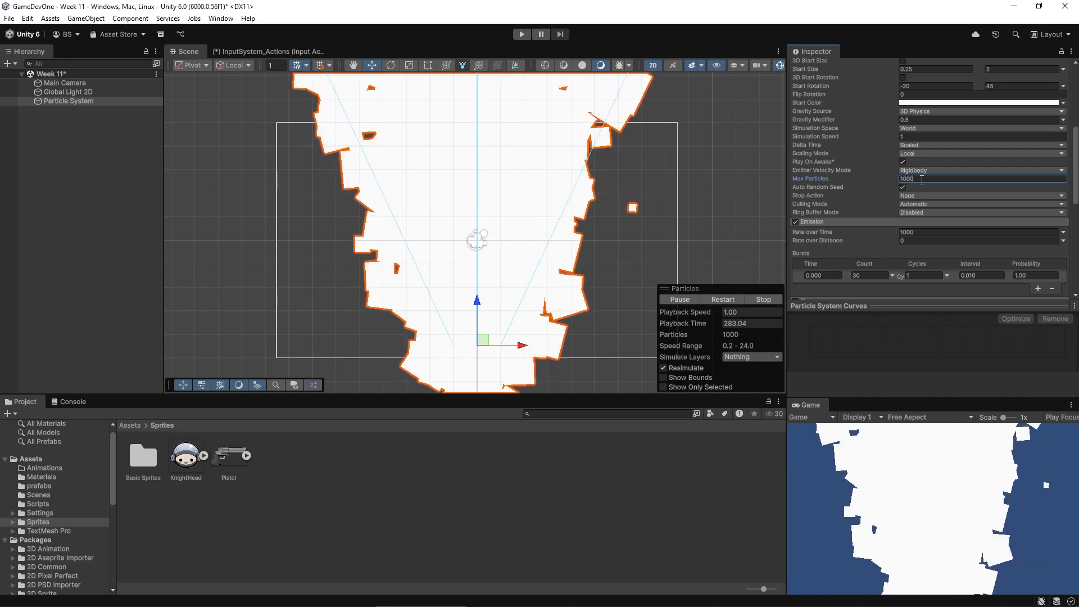
left_click(930, 231)
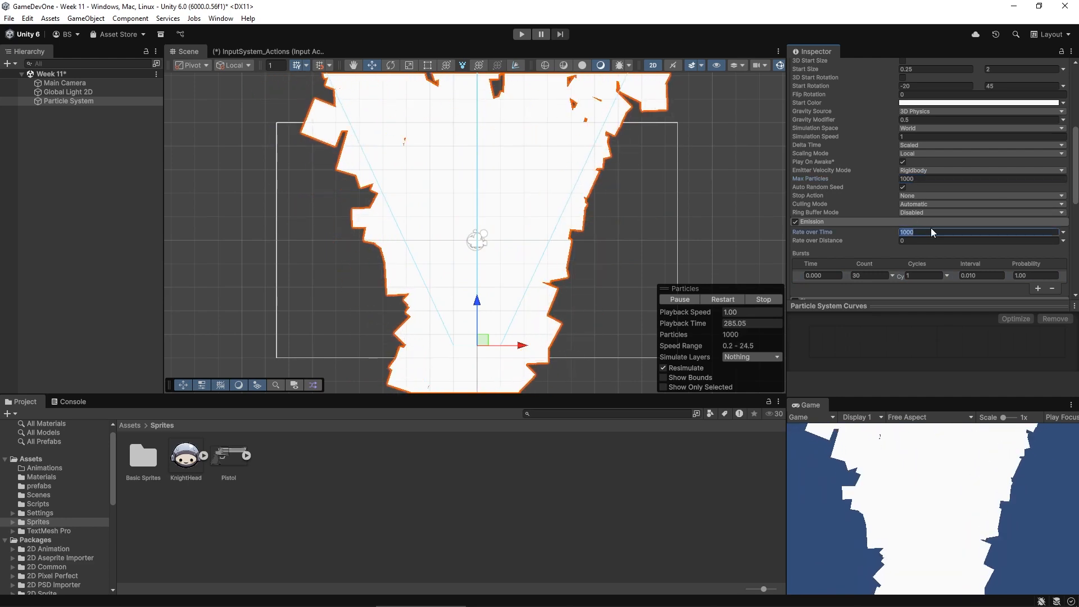
type("10")
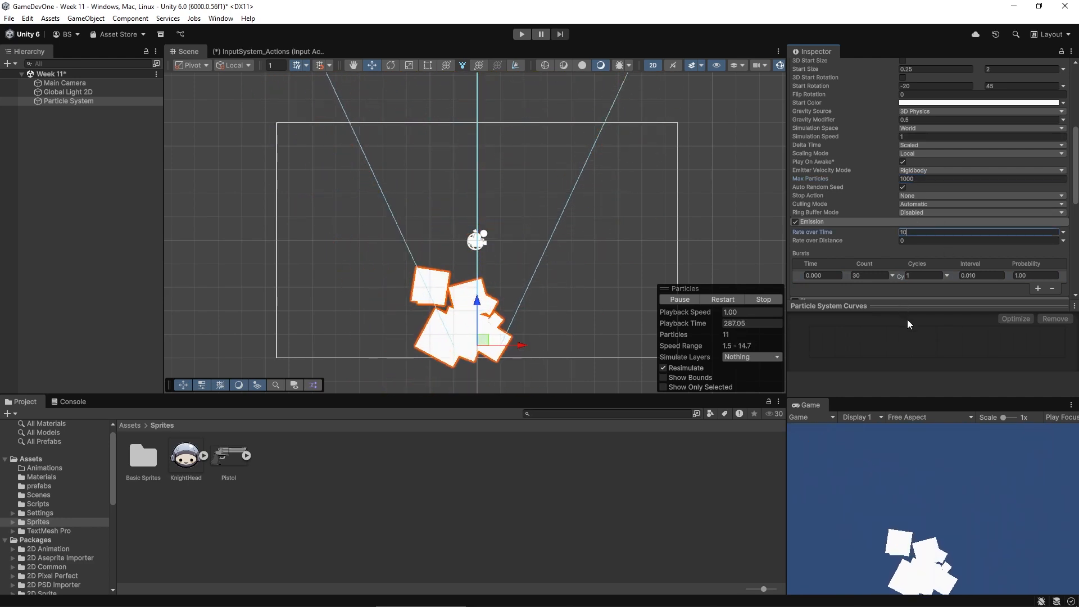
Test the burst with a count of 300, remove it, and stop the particle playback.
left_click(872, 275)
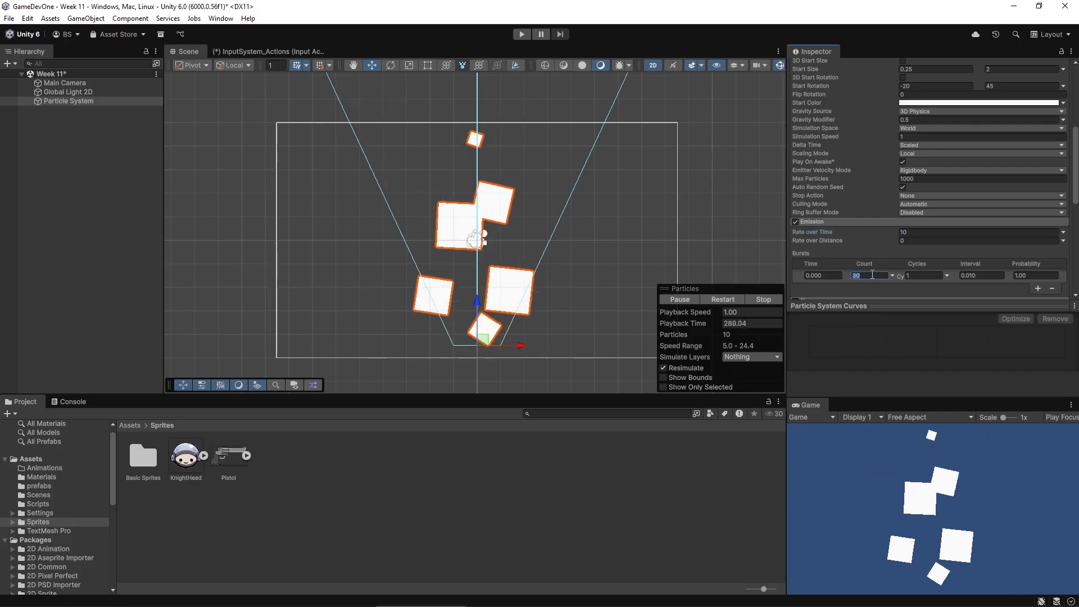
type("300")
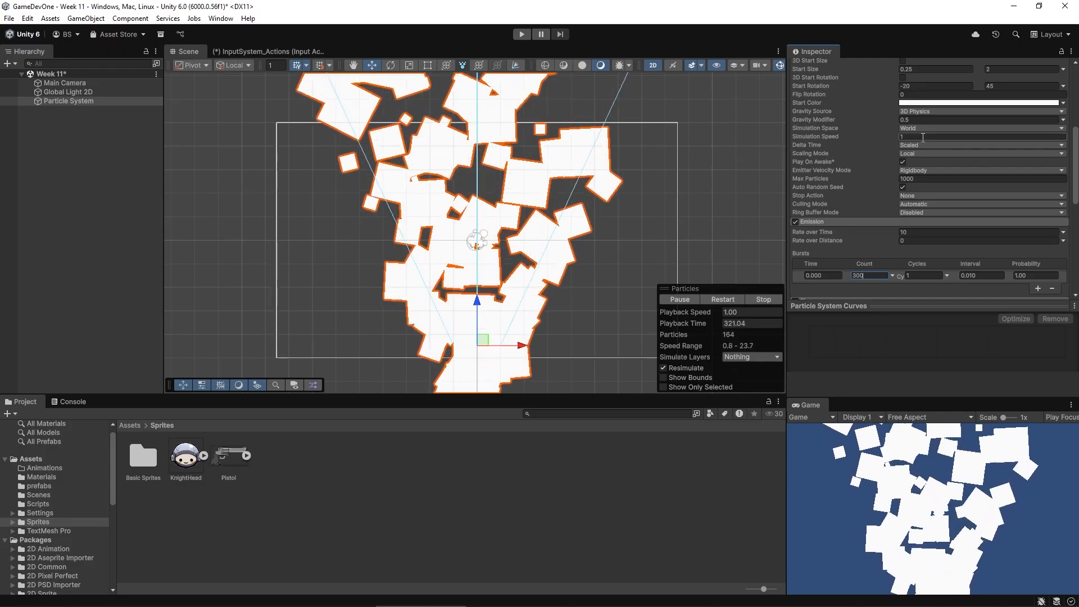
left_click(1052, 288)
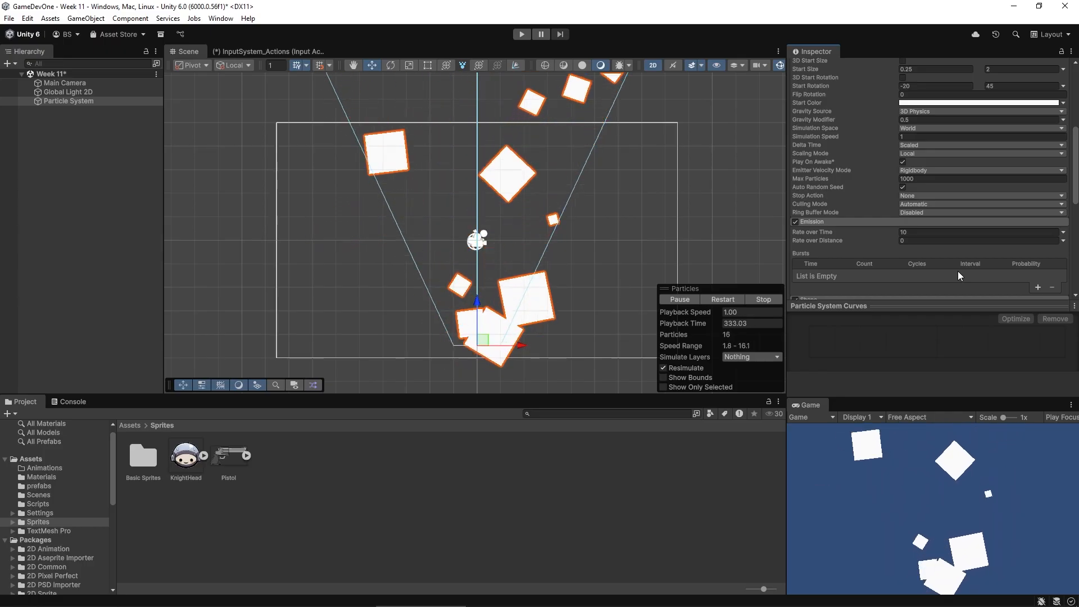
left_click(760, 299)
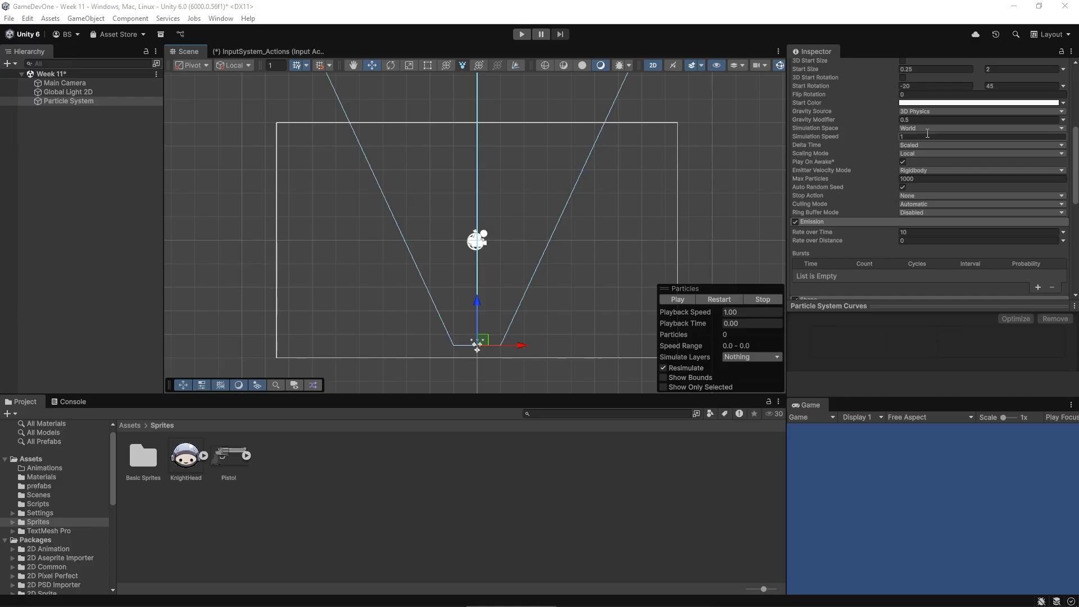
Collapse the Emission module, look over the remaining particle modules, and expand the Shape module.
scroll(927, 133, "down", 5)
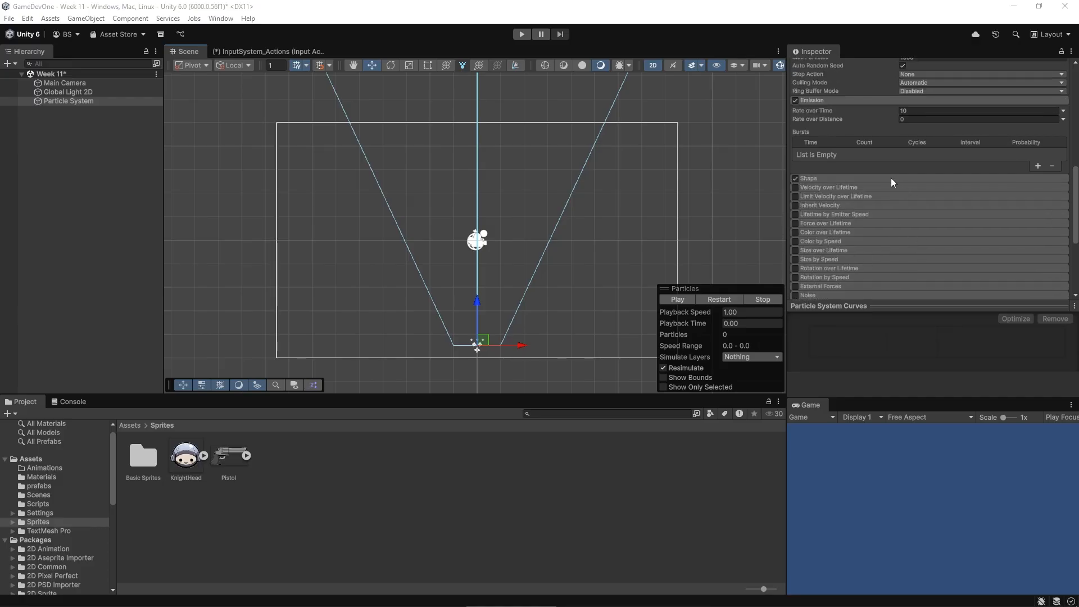
scroll(879, 152, "up", 5)
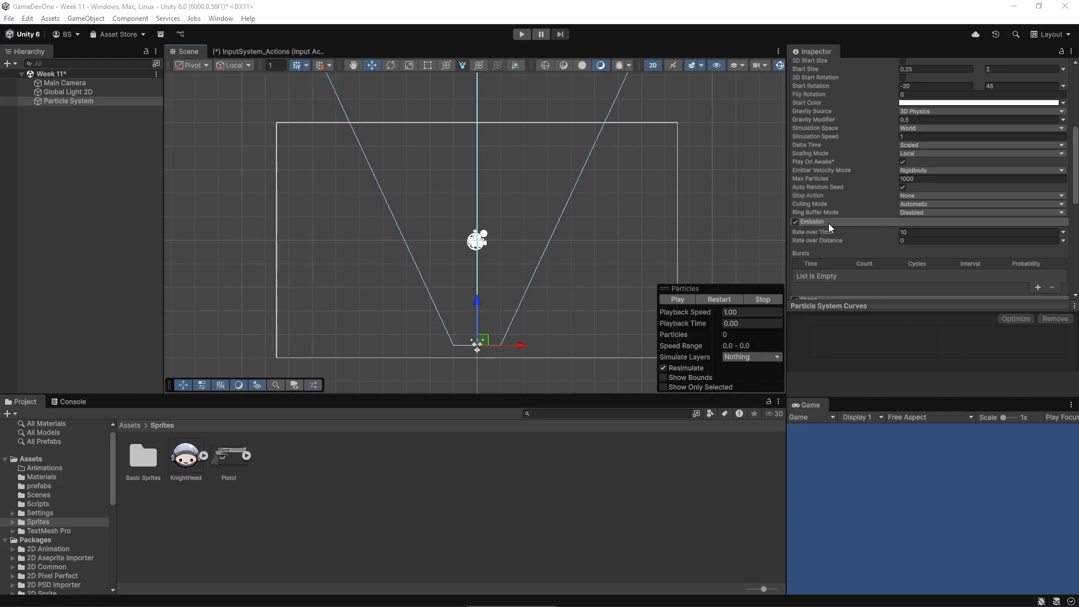
left_click(993, 223)
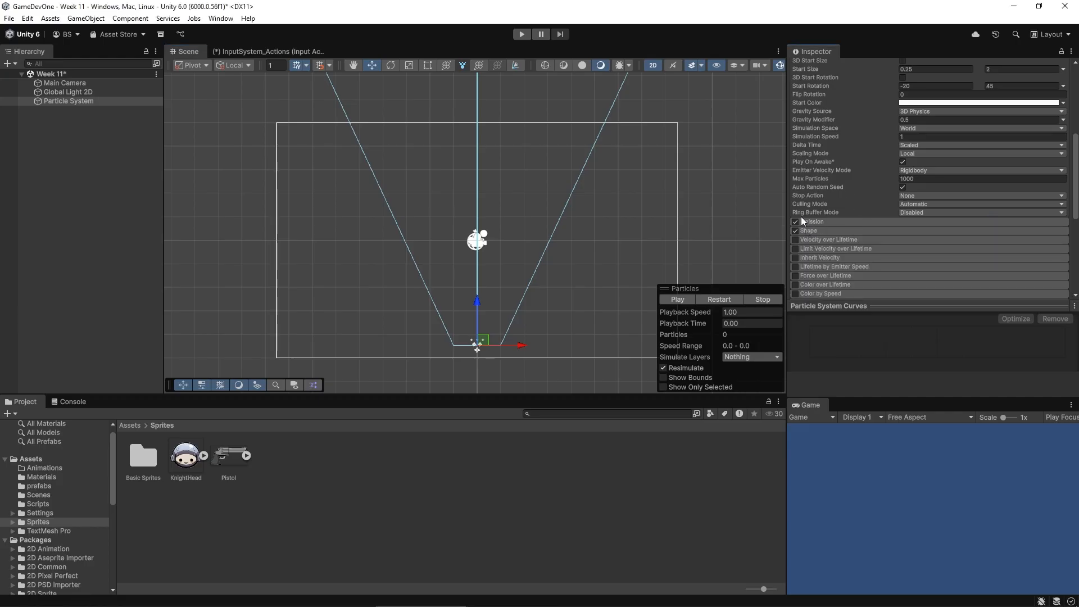
scroll(857, 261, "down", 1)
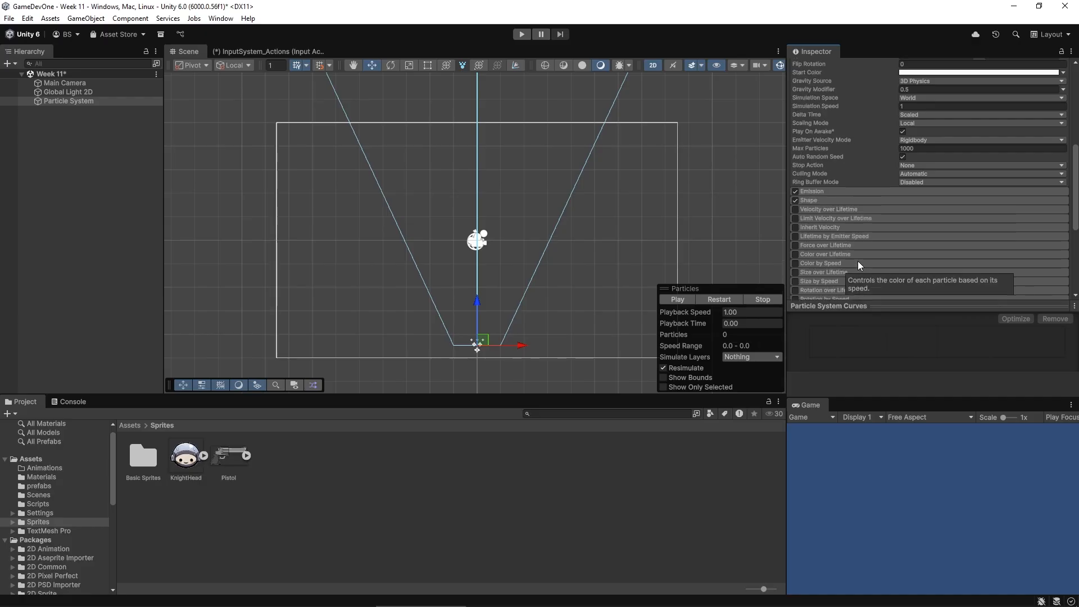
scroll(843, 213, "down", 5)
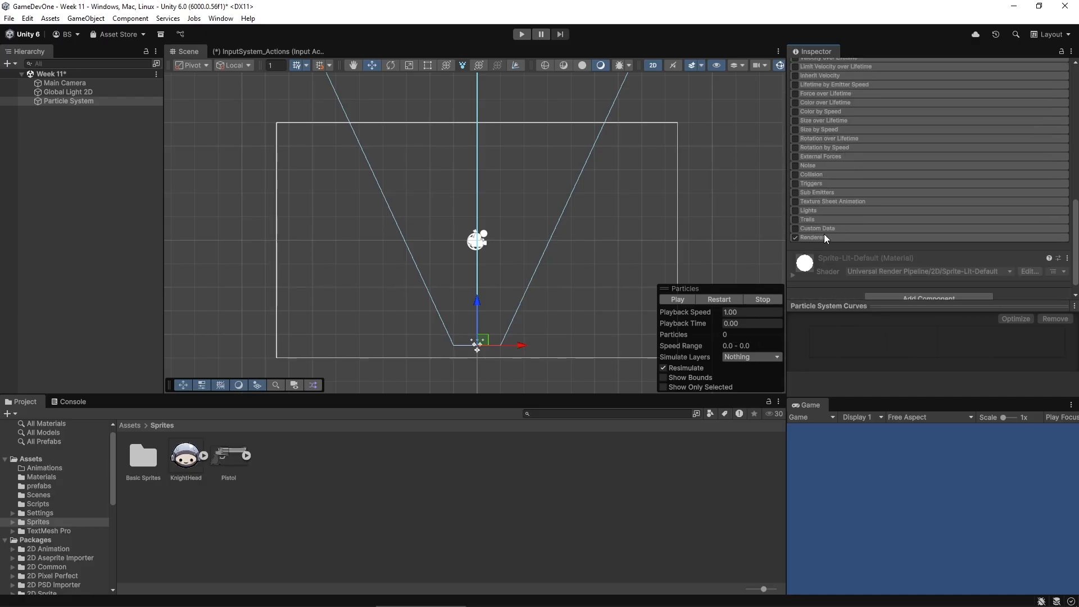
scroll(866, 216, "up", 2)
scroll(882, 168, "up", 1)
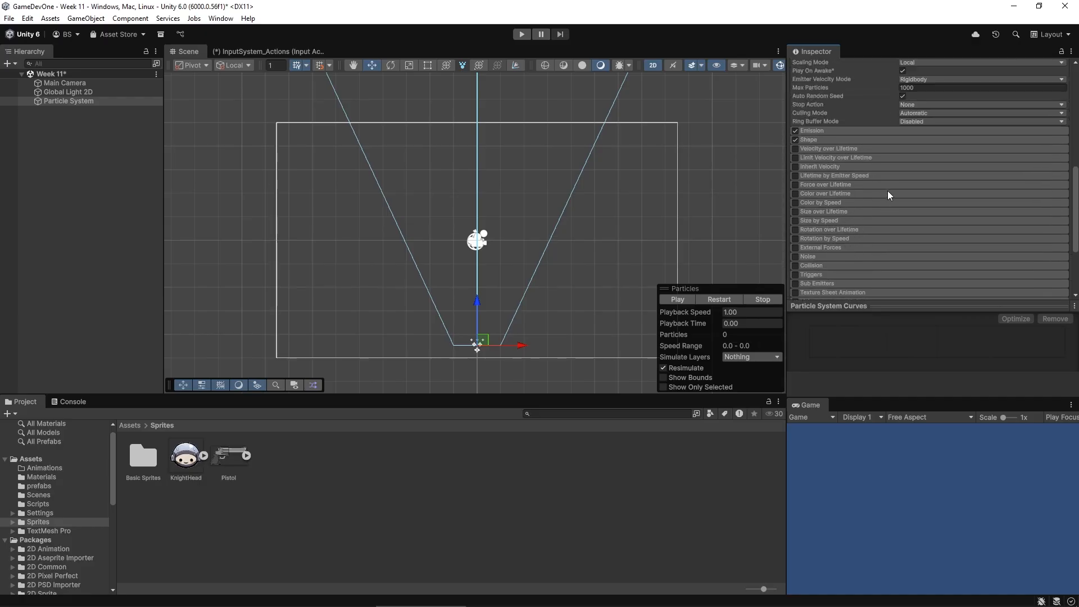
left_click(875, 139)
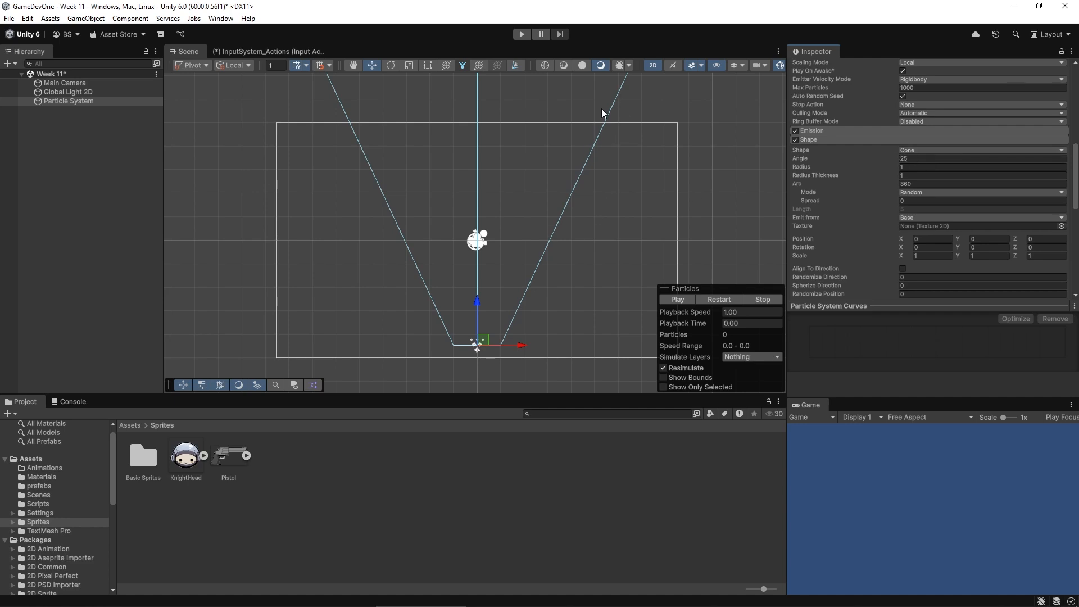
Check the full cone outline in the scene and set the maximum Start Speed to 10.
scroll(593, 178, "down", 10)
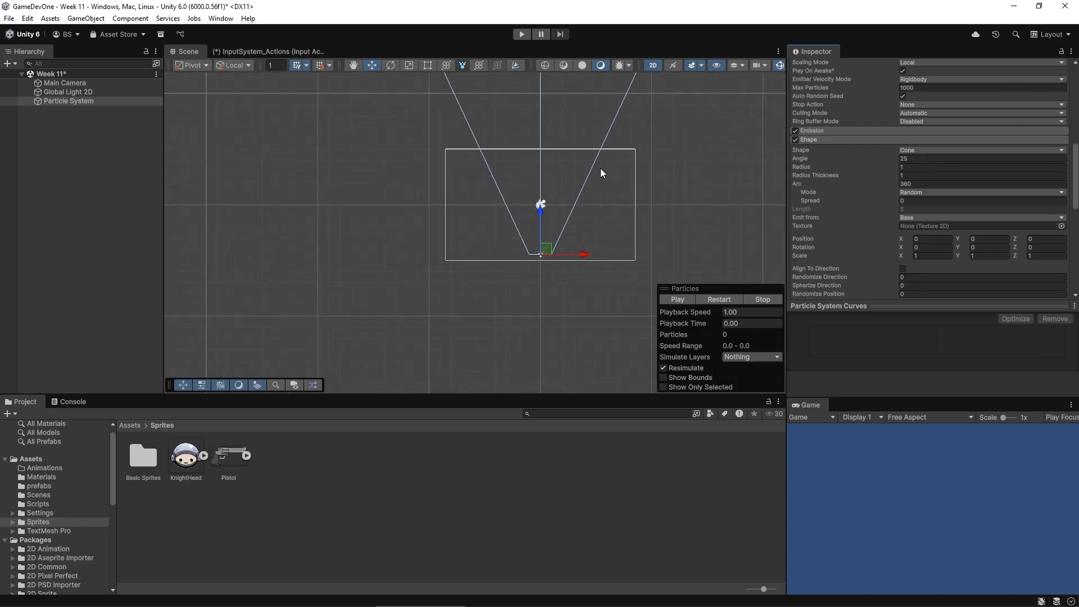
middle_click_drag(602, 167, 586, 238)
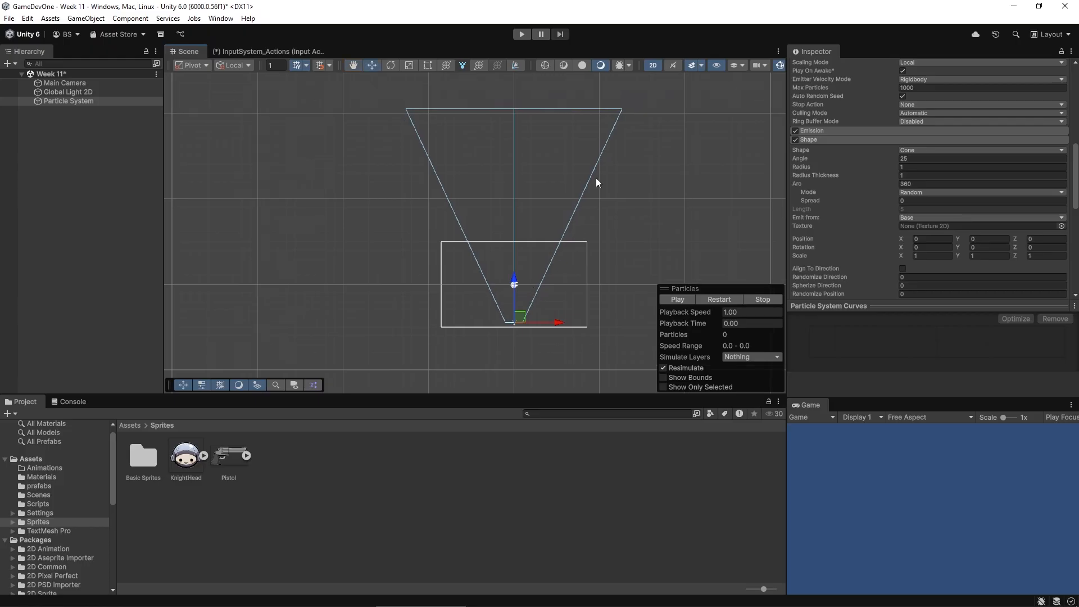
scroll(924, 134, "up", 3)
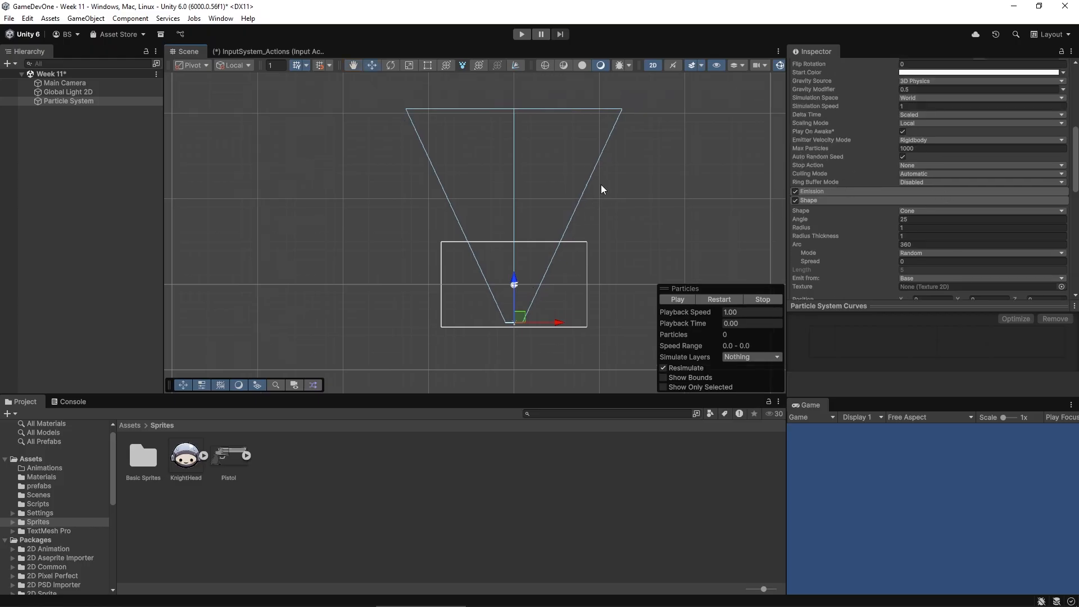
scroll(914, 177, "up", 3)
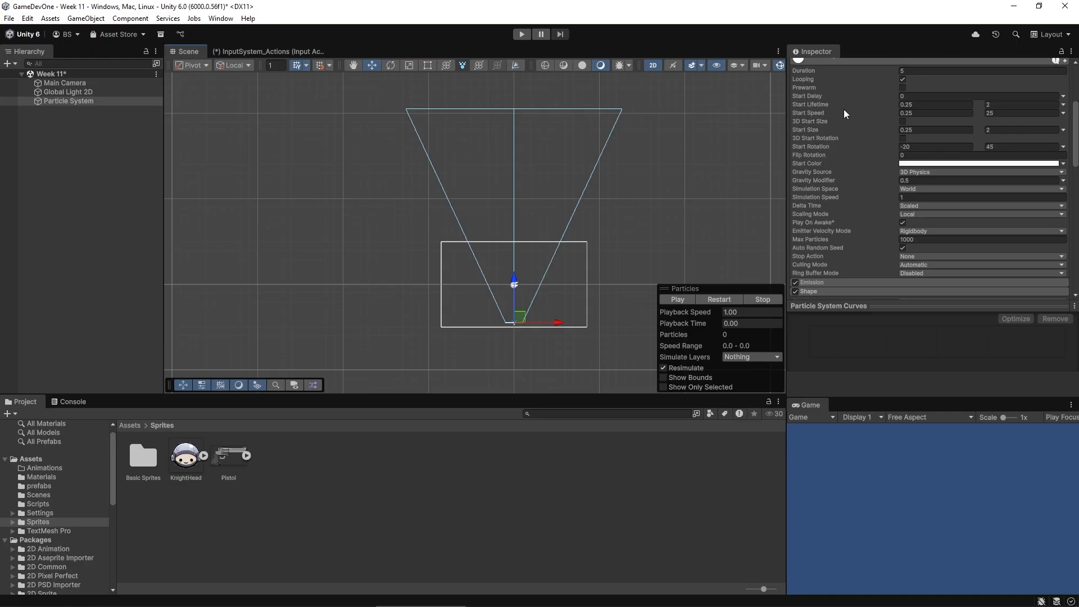
left_click(993, 113)
type("10")
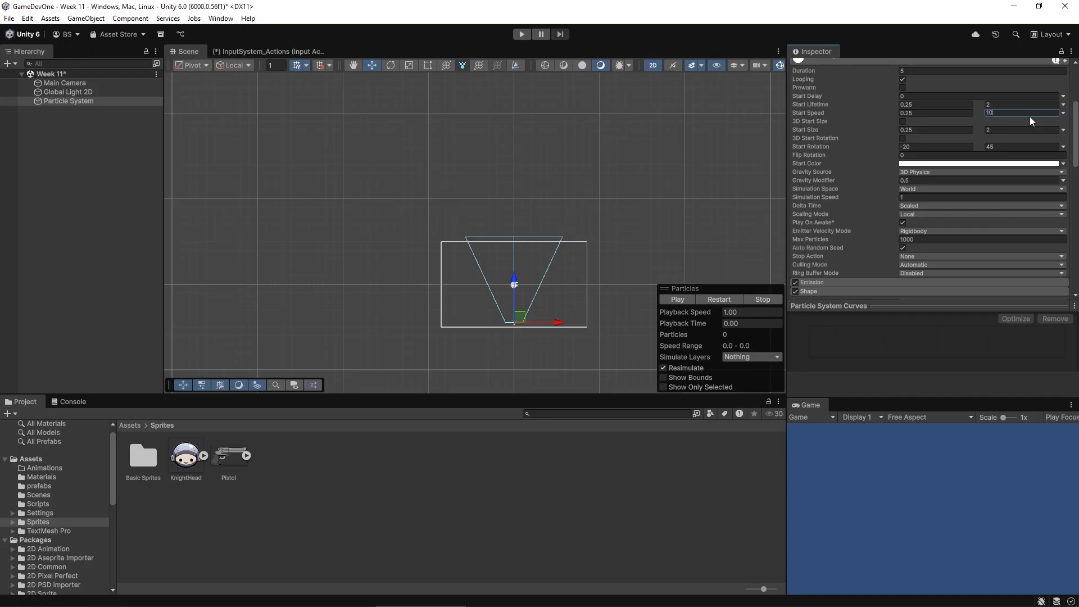
scroll(535, 301, "up", 5)
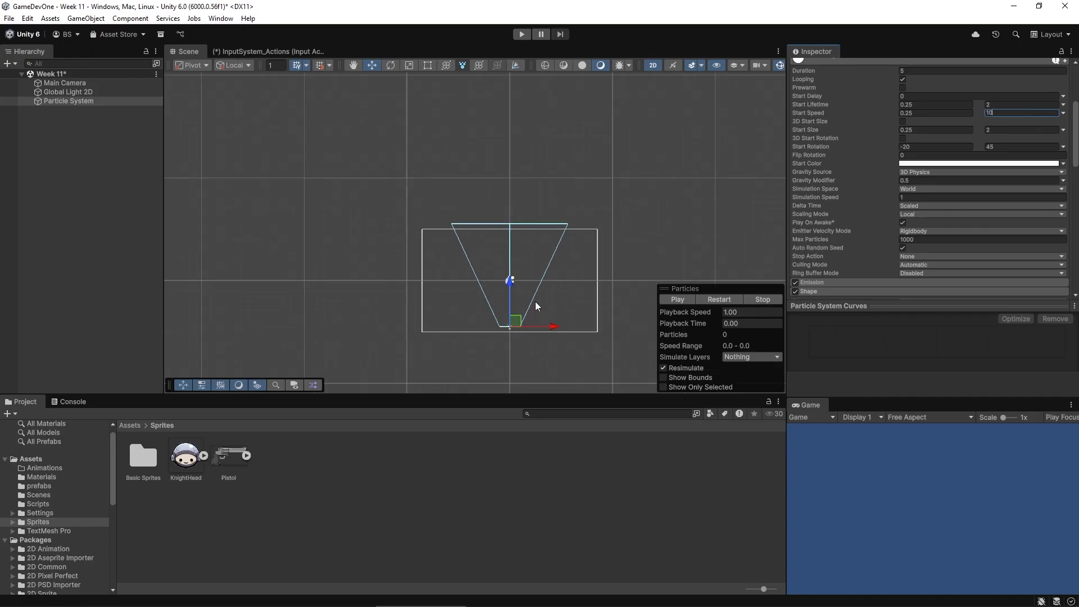
scroll(533, 299, "up", 3)
middle_click_drag(531, 299, 538, 290)
scroll(537, 291, "up", 1)
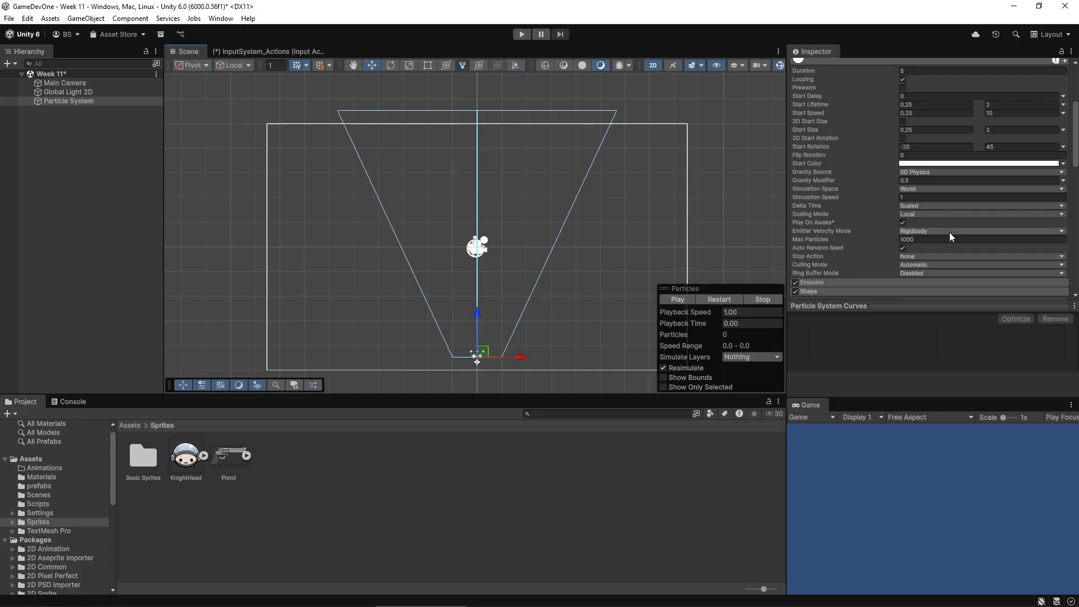
View the available emitter shapes in the Shape module, keeping Cone.
scroll(949, 232, "down", 3)
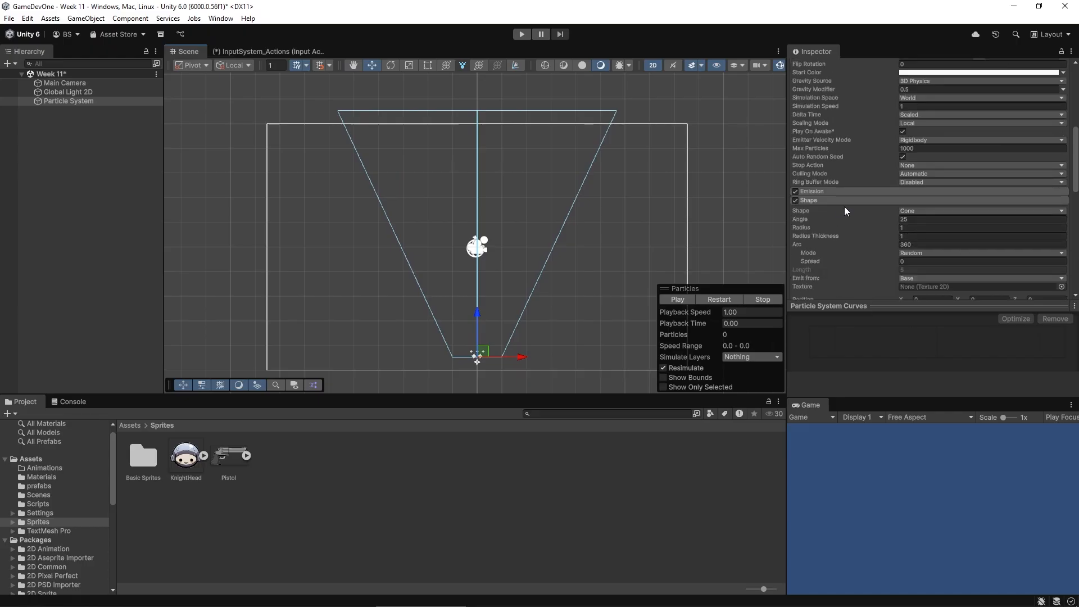
left_click(934, 212)
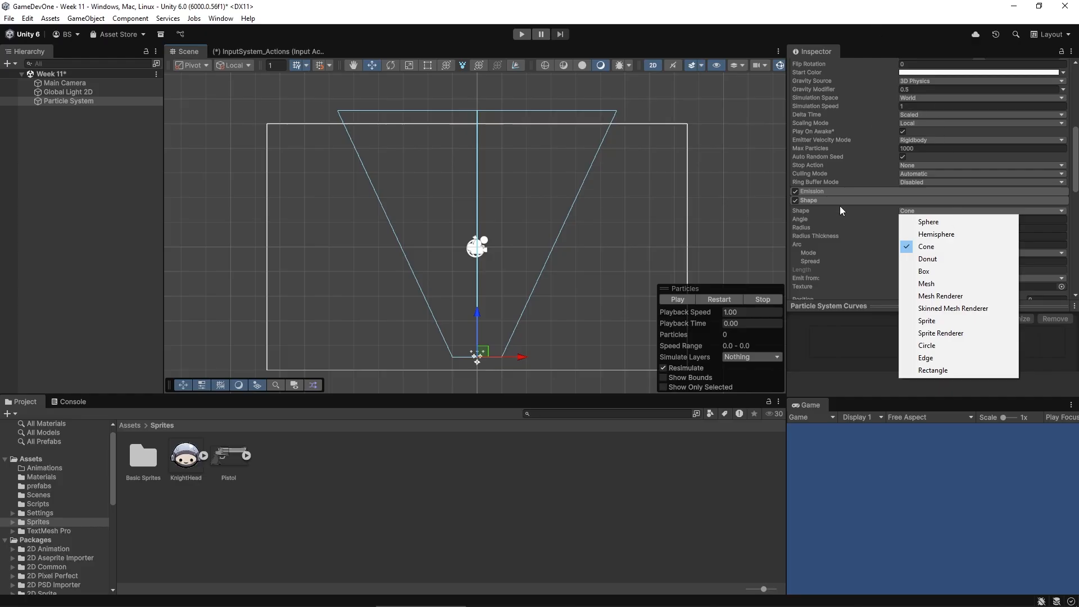
left_click(900, 20)
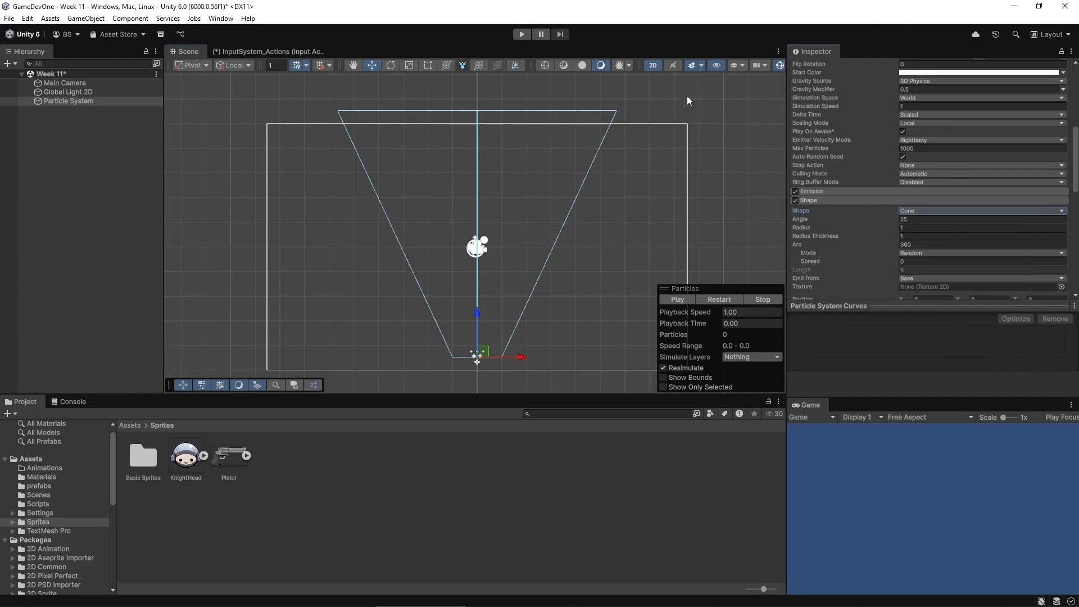
Turn off the 2D scene view and play the particles to inspect the cone emitter in 3D.
left_click(653, 66)
left_click_drag(638, 168, 545, 87, "alt")
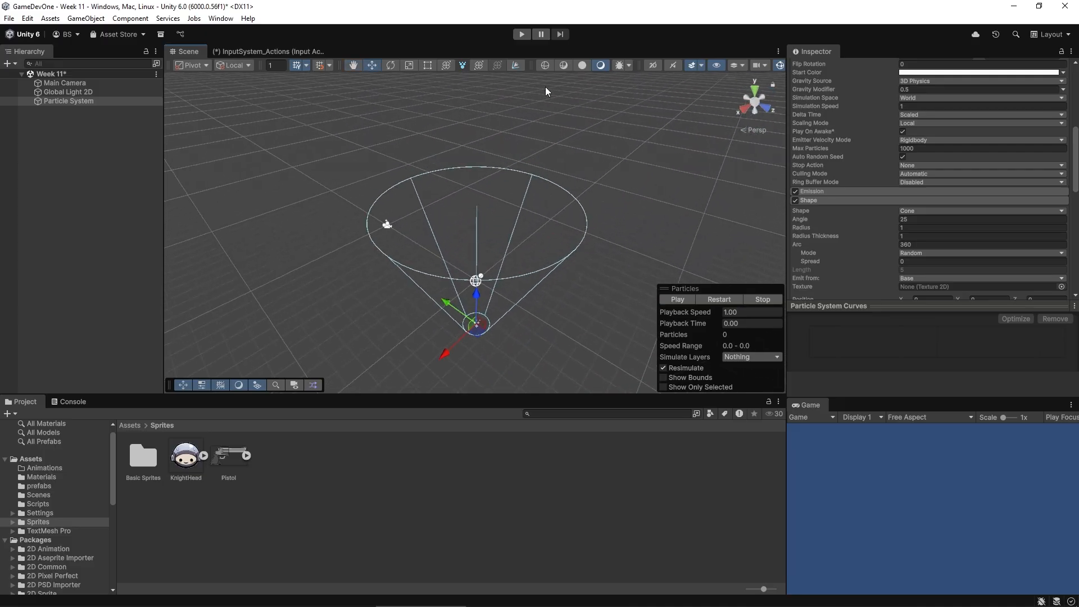
left_click(677, 299)
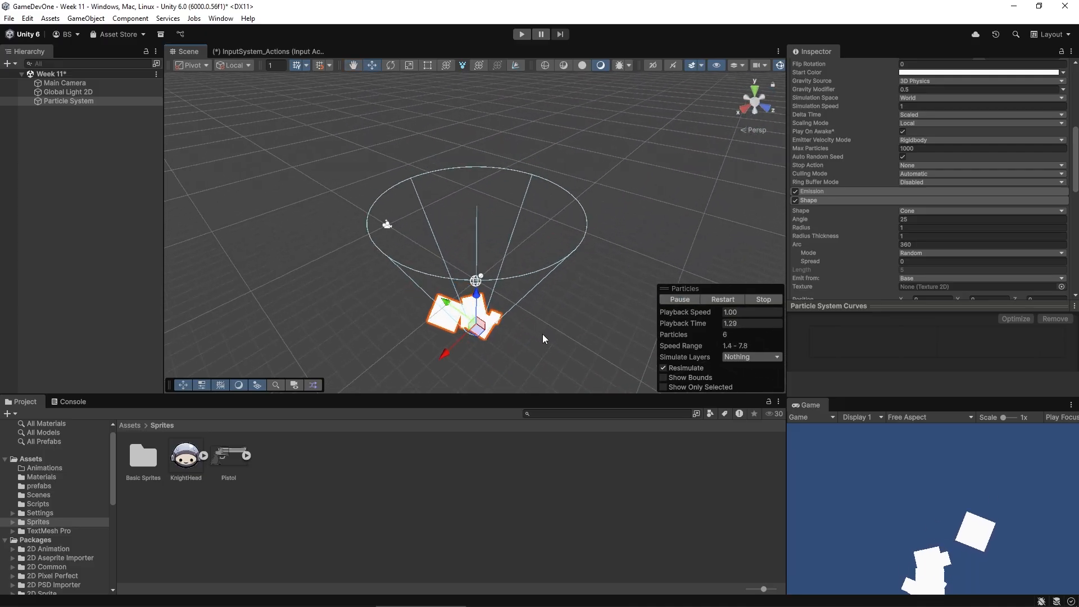
left_click_drag(541, 334, 541, 368, "alt")
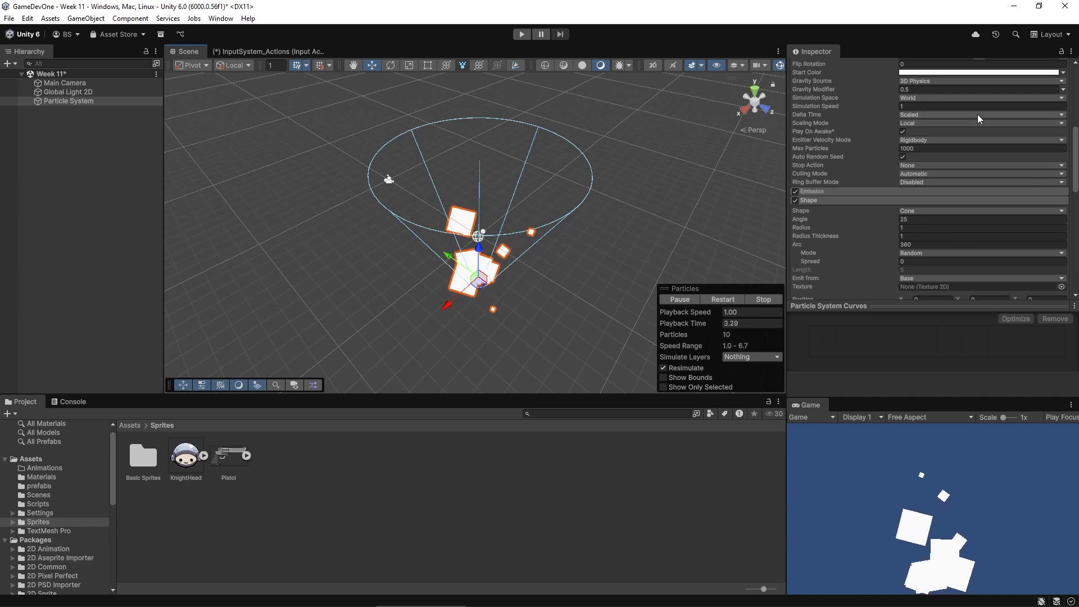
Set the cone emitter's Angle to 20.39, Radius to 7.4 and Radius Thickness to 0.25.
scroll(868, 153, "up", 2)
scroll(515, 258, "down", 3)
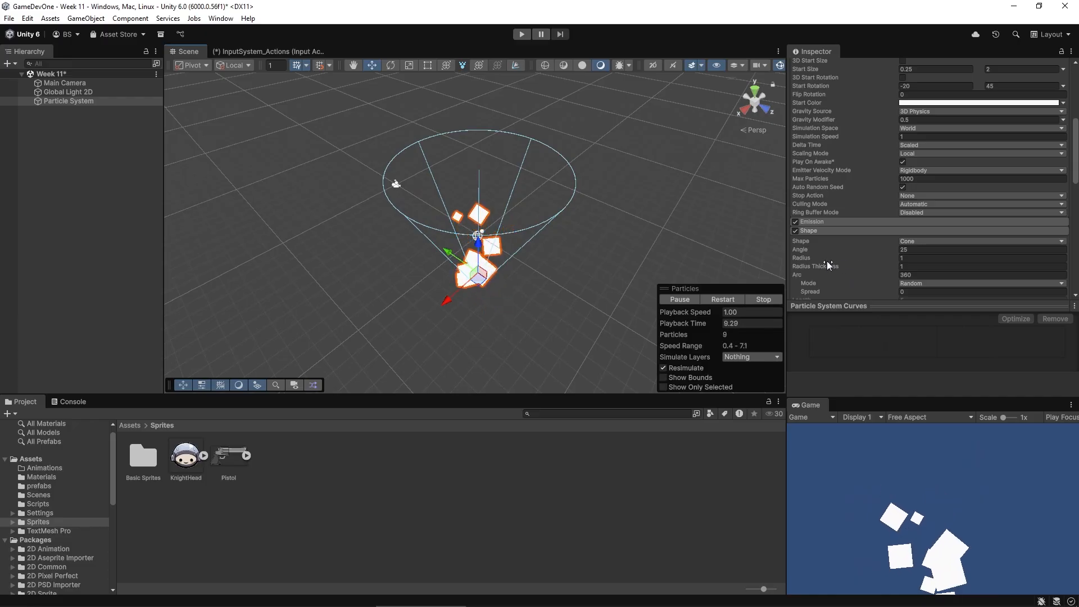
mouse_move(809, 249)
left_mouse_down()
mouse_move(990, 270)
mouse_move(332, 232)
mouse_move(719, 262)
mouse_move(896, 261)
mouse_move(785, 251)
mouse_move(812, 252)
left_mouse_up()
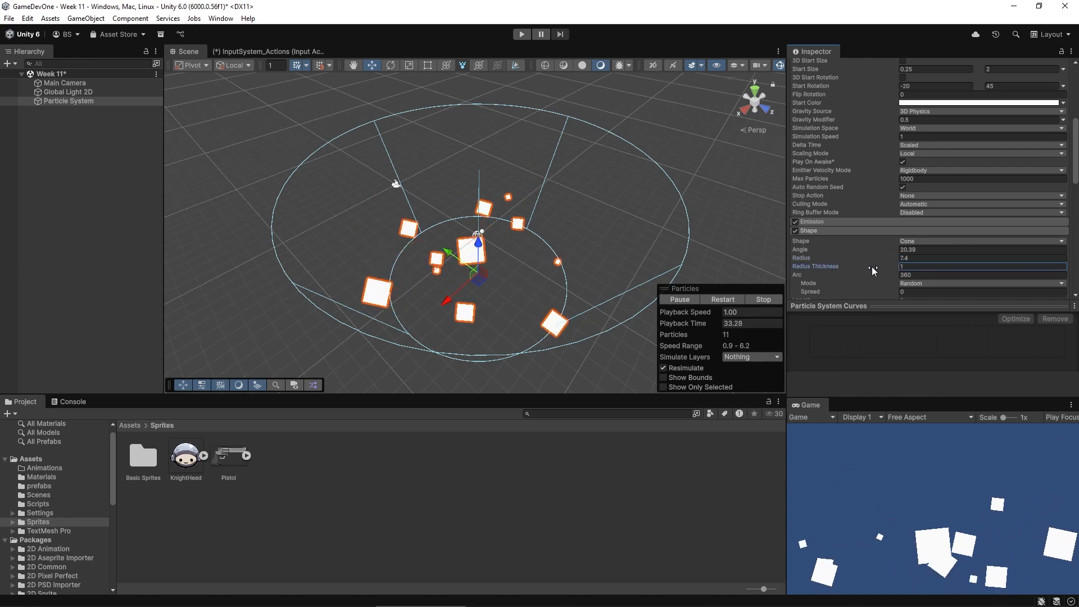
left_click_drag(871, 266, 859, 262)
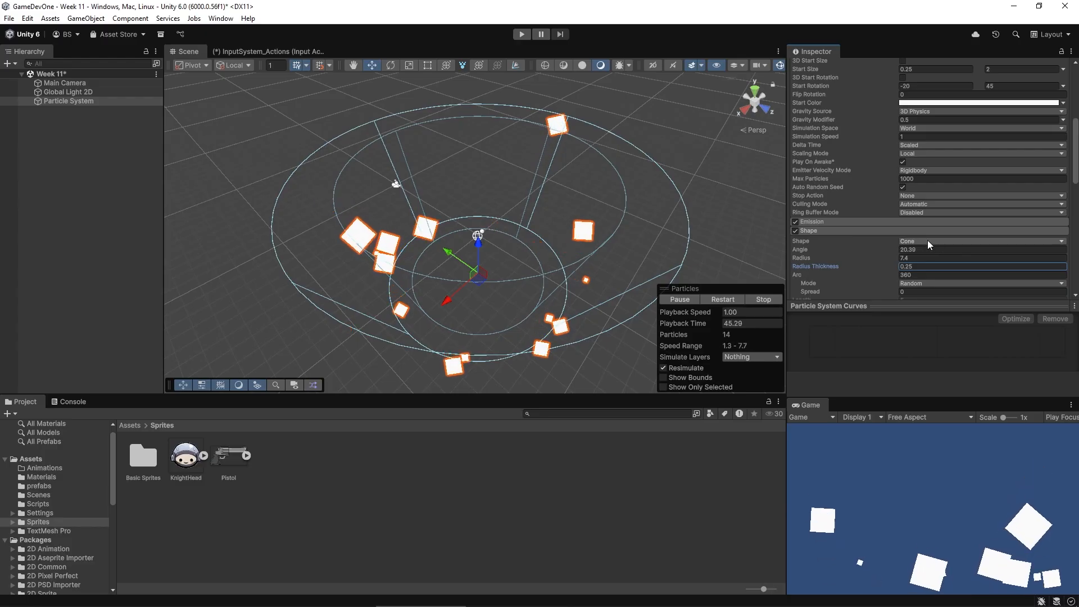
Look over the remaining Shape settings, return the scene to 2D view and change the emitter shape to Circle.
scroll(836, 254, "down", 2)
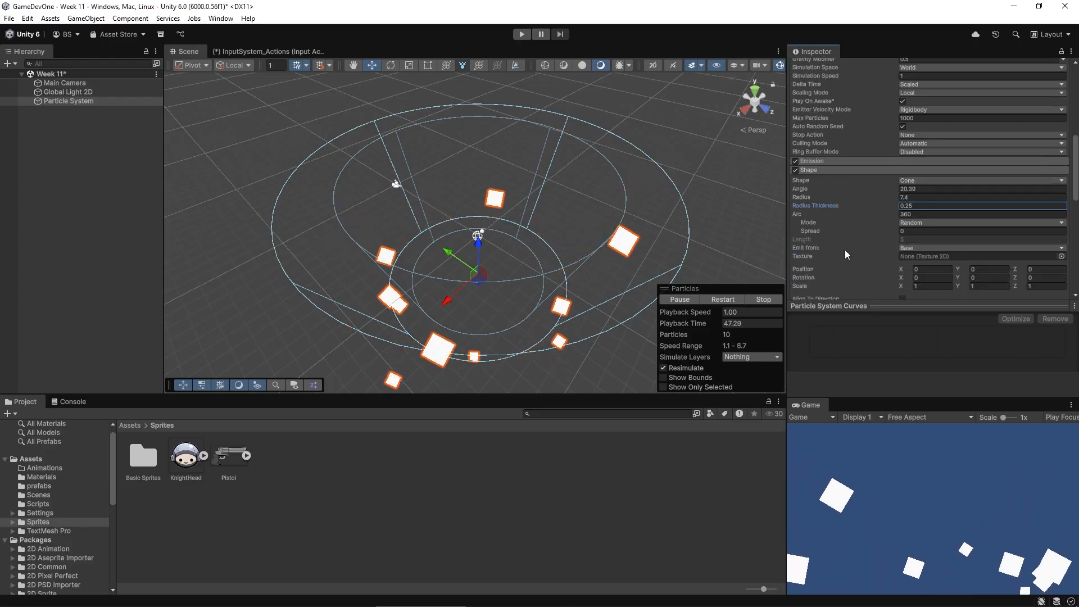
scroll(885, 243, "down", 1)
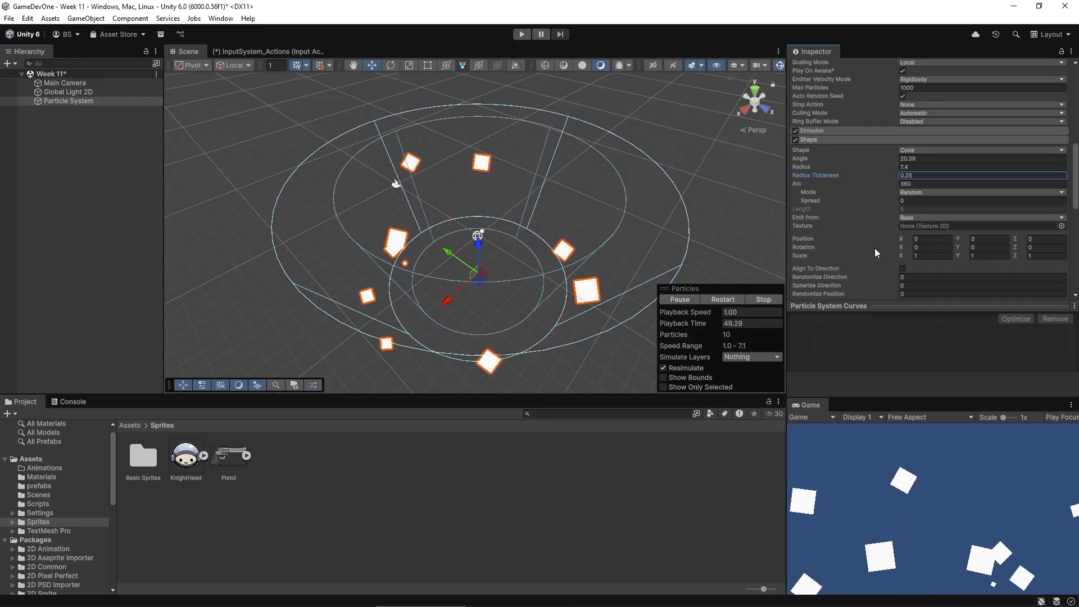
scroll(878, 236, "down", 1)
scroll(878, 235, "down", 1)
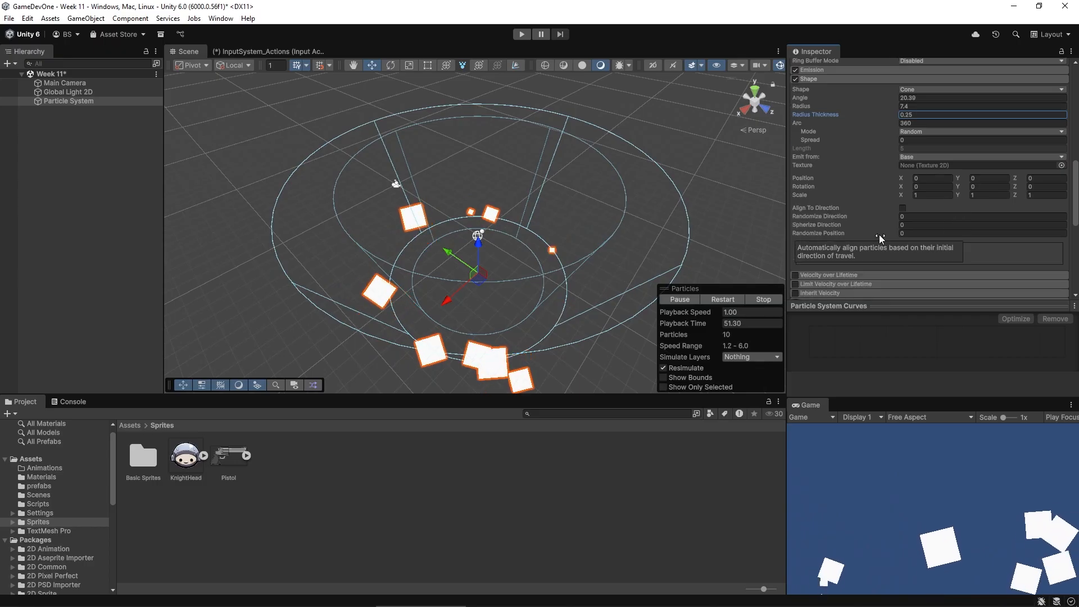
scroll(962, 202, "up", 2)
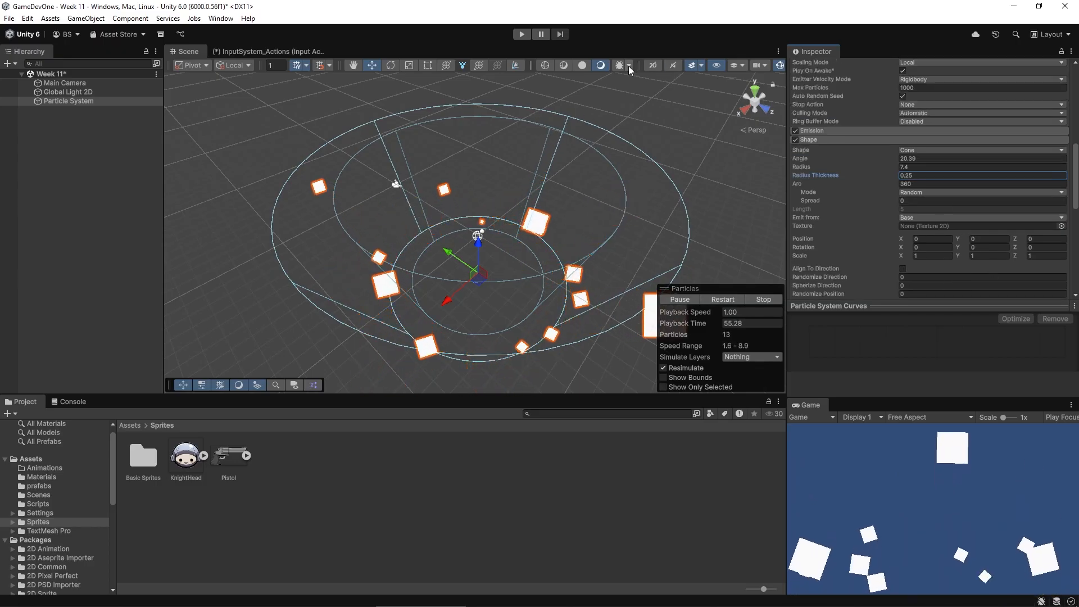
left_click(652, 65)
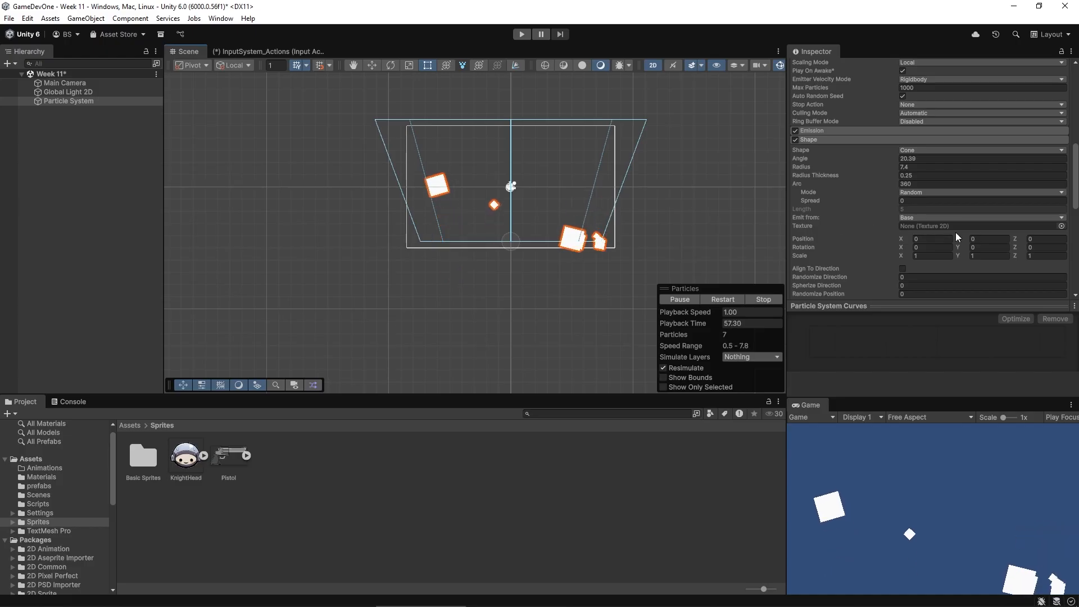
left_click(931, 148)
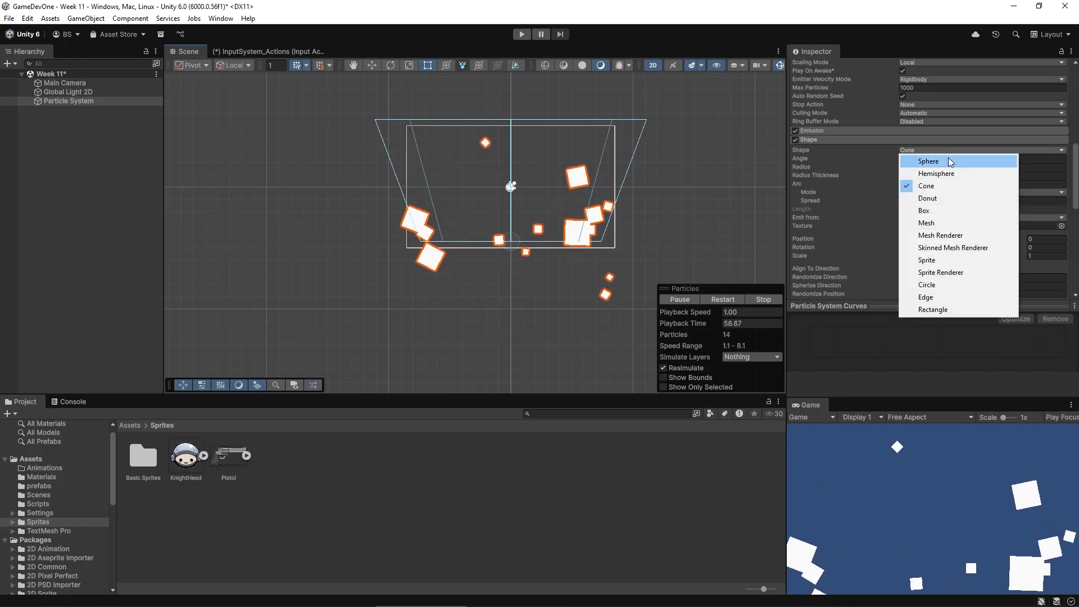
left_click(938, 285)
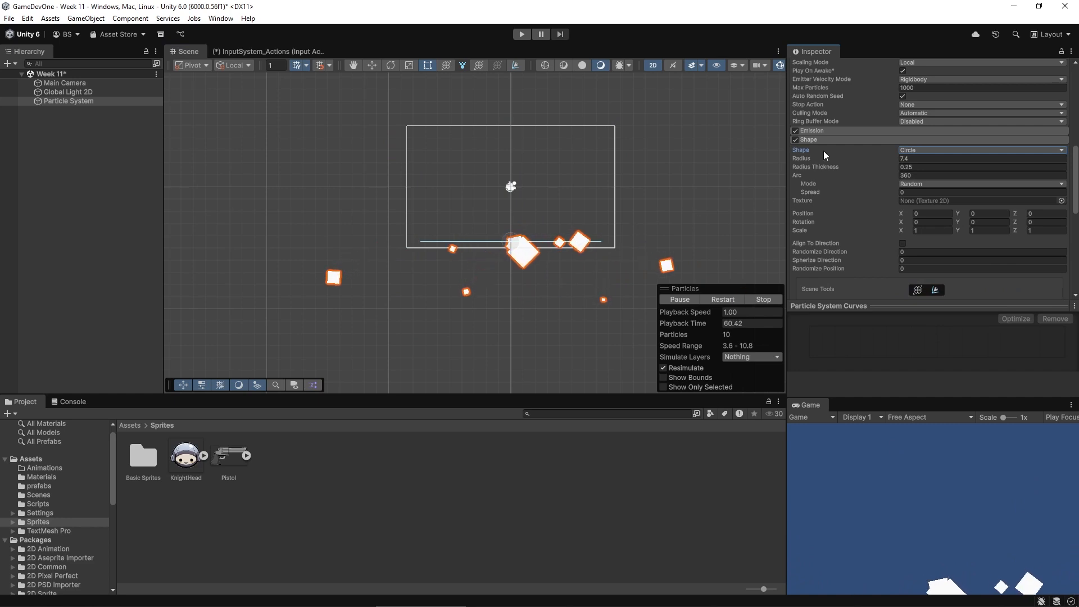
Set the Particle System's X rotation to 0 so the circle emitter faces the 2D view.
scroll(808, 198, "up", 15)
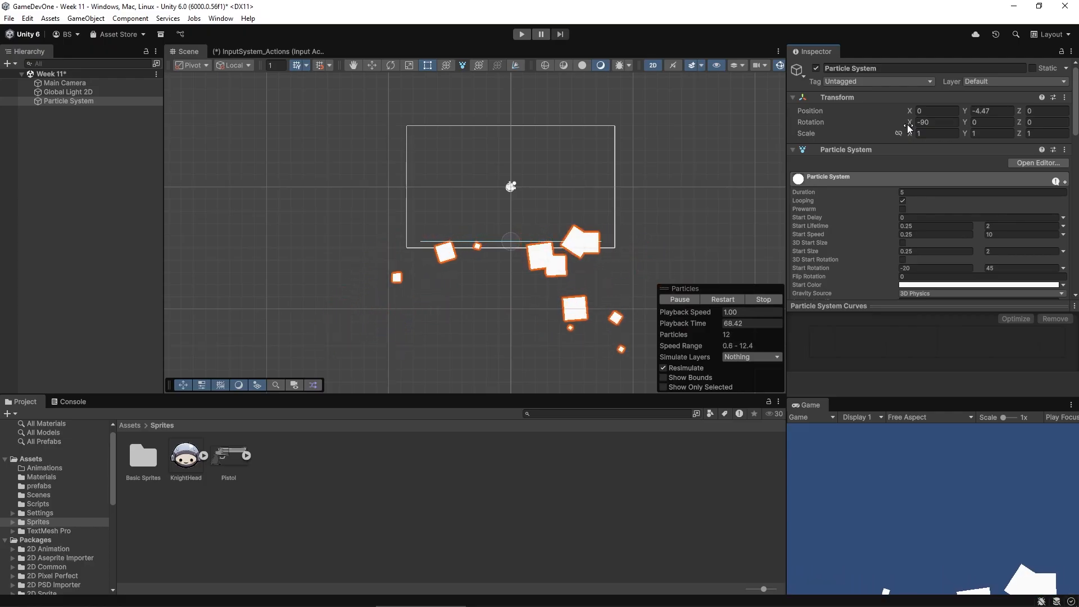
left_click(938, 122)
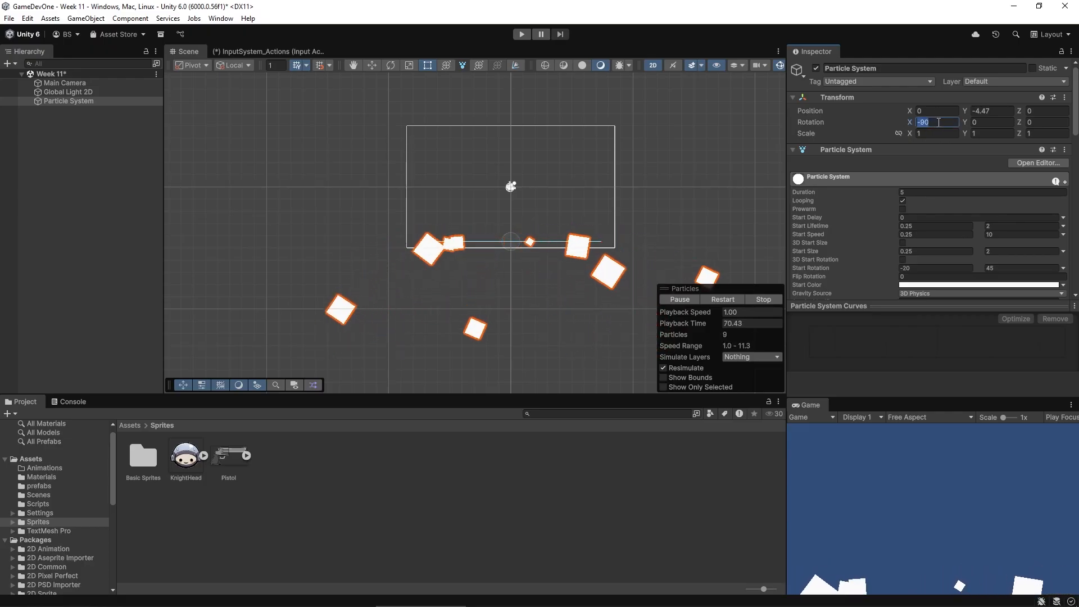
type("0")
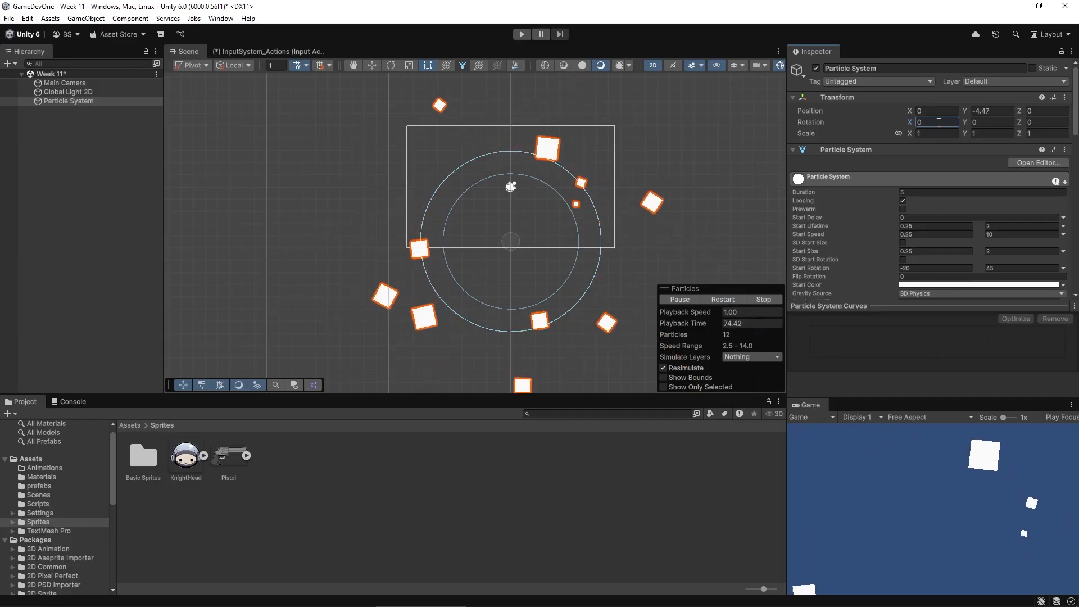
Try a Radius Thickness of 0 on the circle emitter, and set it to 1.
scroll(919, 235, "down", 10)
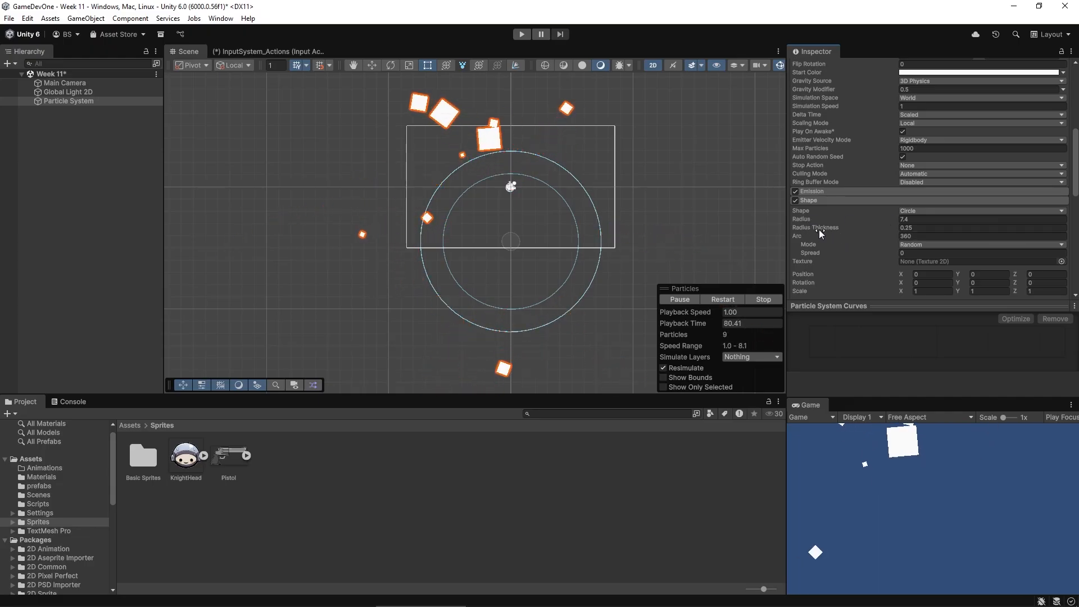
left_click(910, 227)
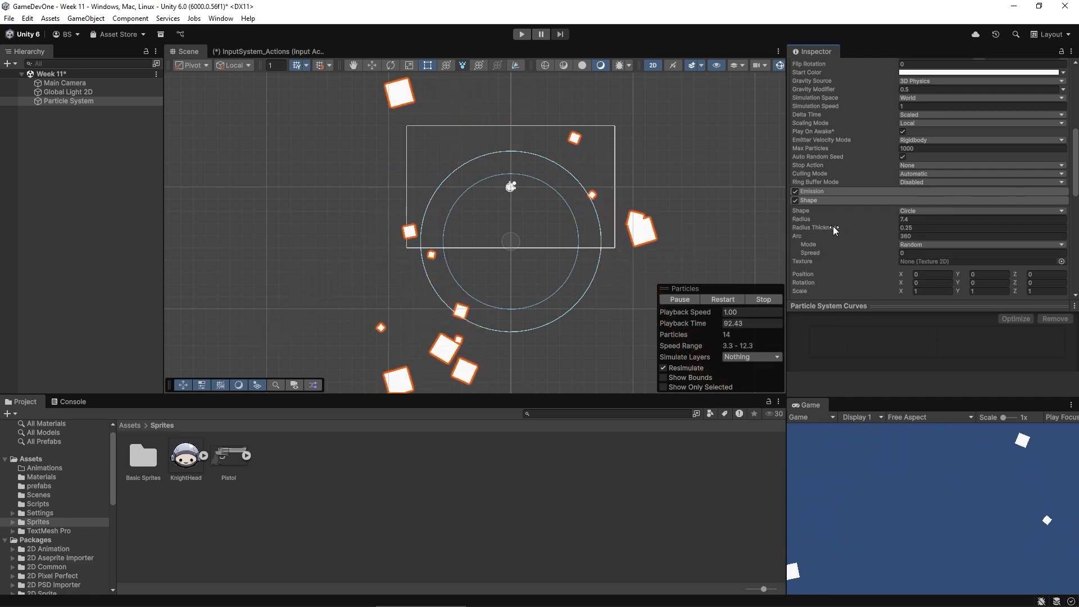
left_click_drag(836, 227, 809, 224)
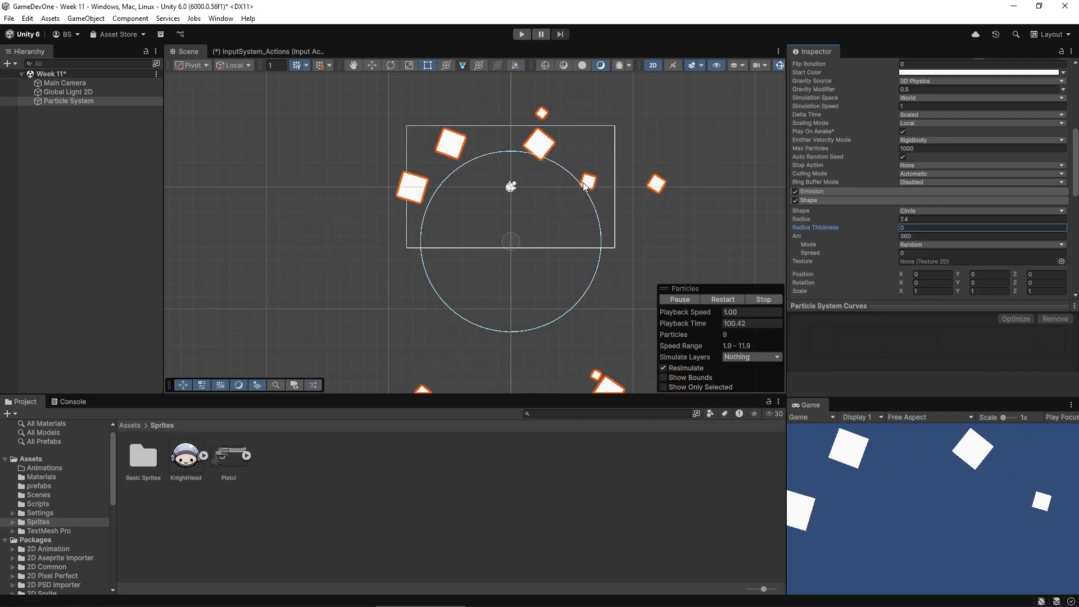
left_click_drag(872, 227, 918, 227)
type("1")
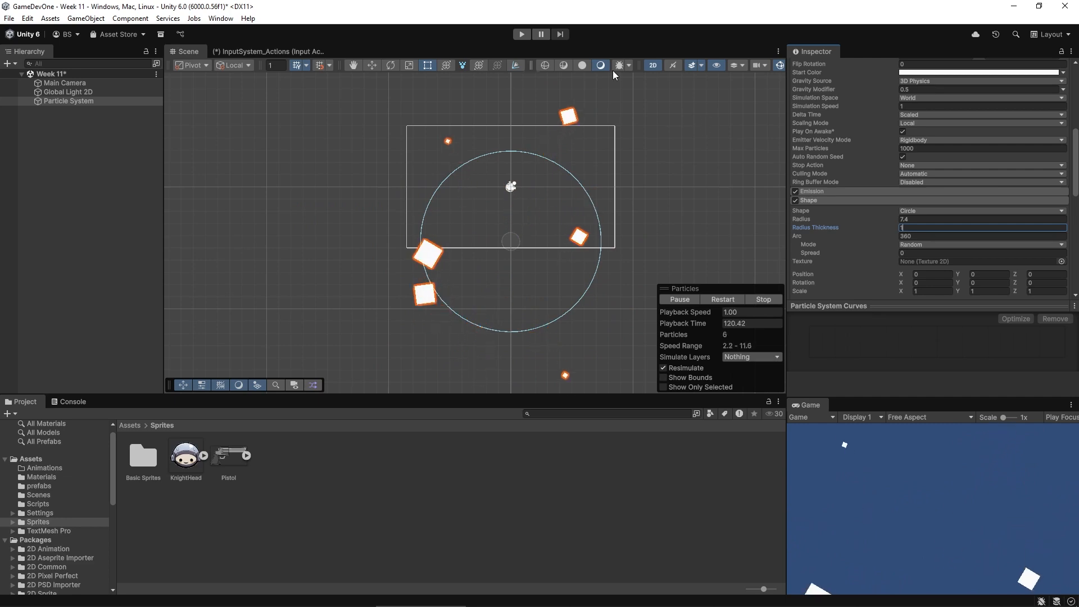
Turn off the 2D scene view and change the emitter shape to Sphere to inspect it in 3D.
left_click(653, 66)
right_click_drag(554, 275, 482, 303)
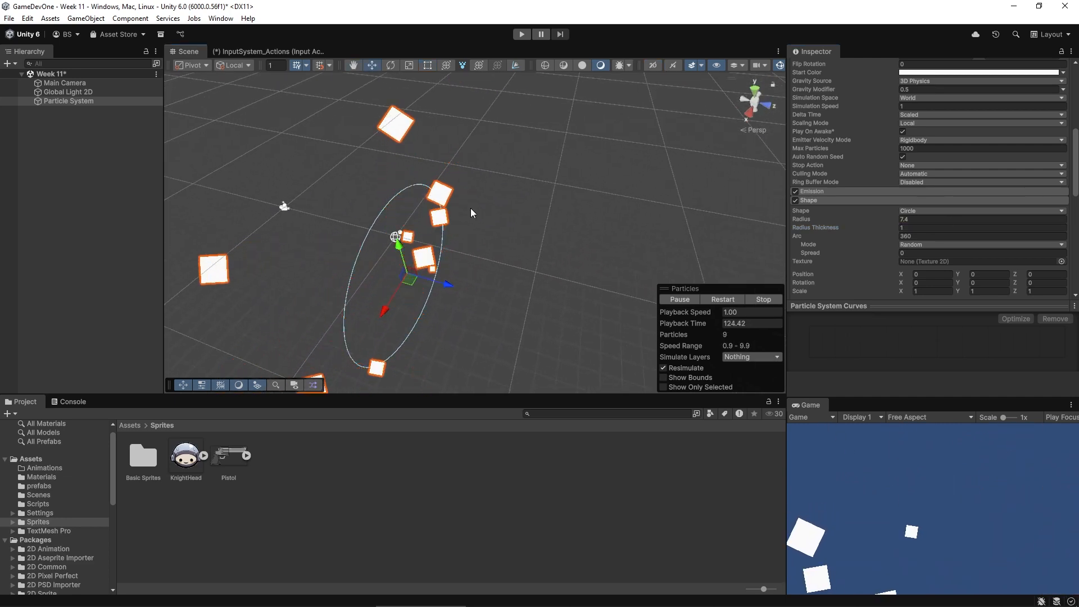
left_click(932, 209)
left_click(934, 220)
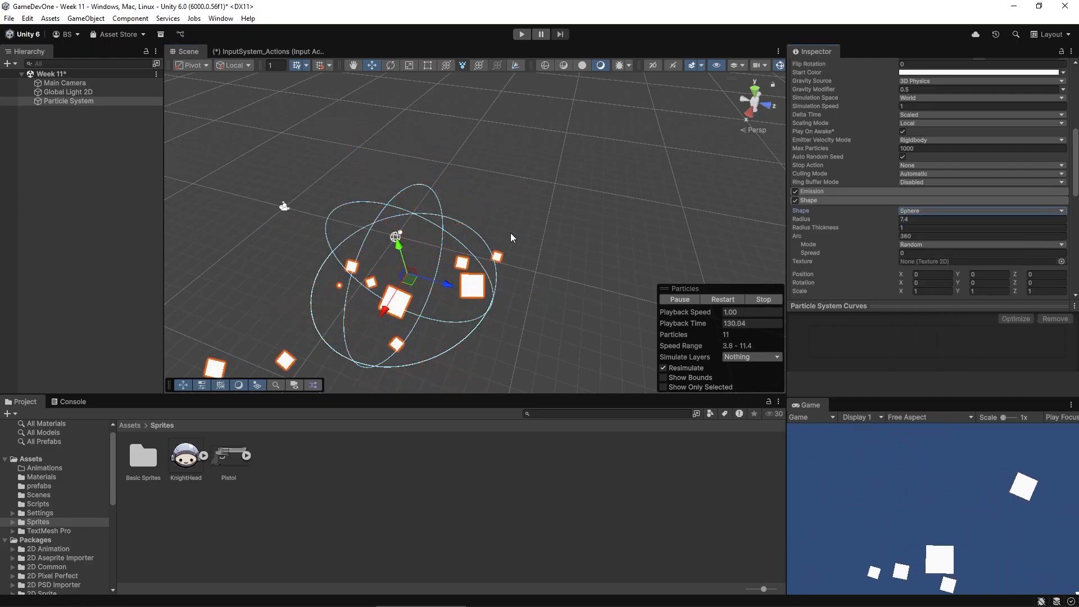
scroll(876, 222, "down", 1)
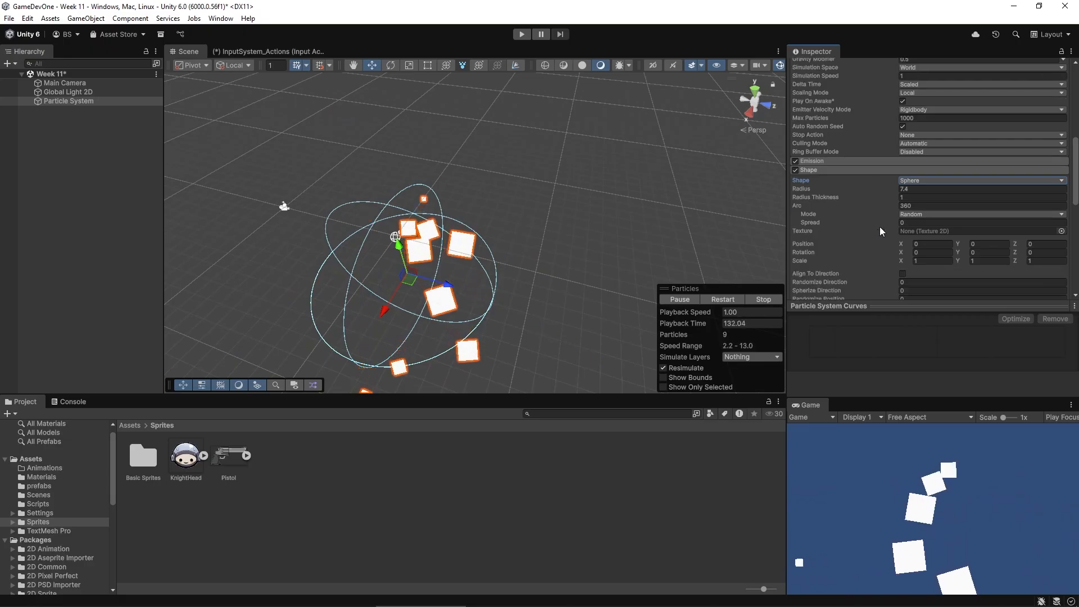
scroll(888, 227, "down", 1)
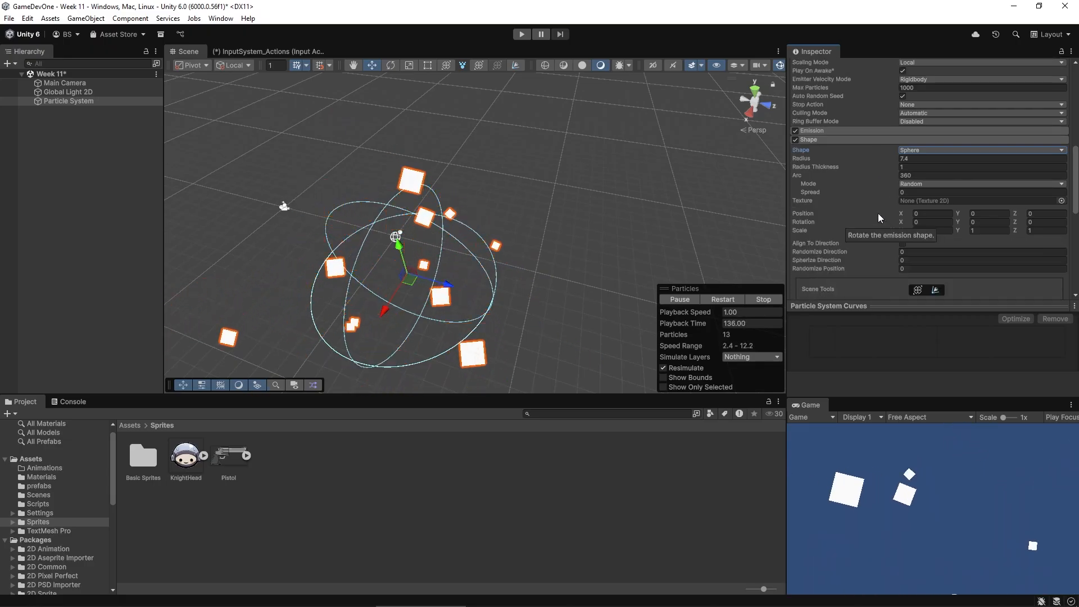
Change the emitter shape back to Cone and set the Particle System's X rotation to -90.
left_click(935, 150)
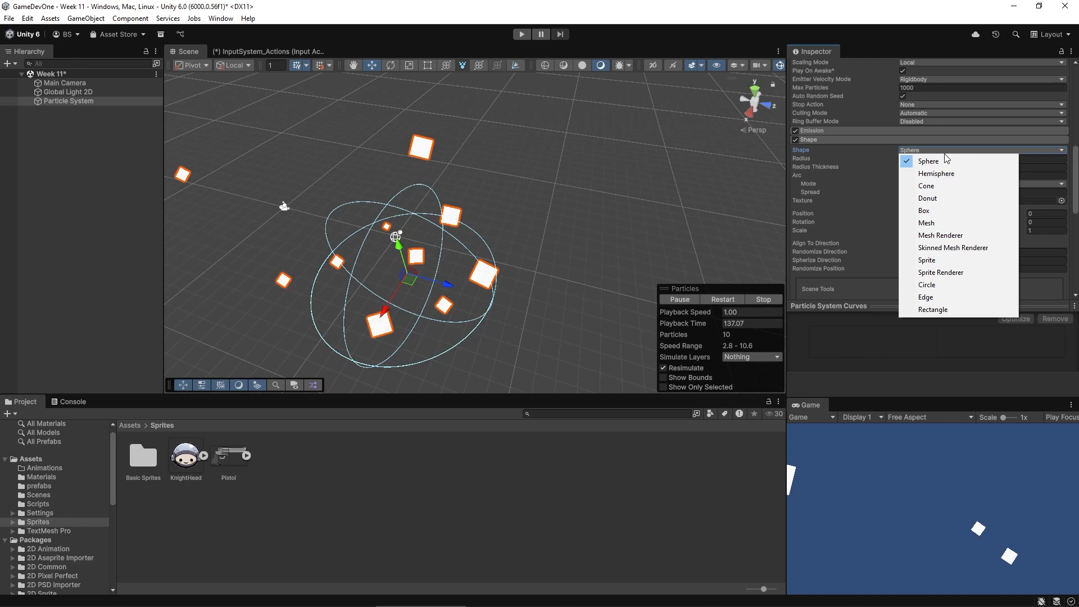
left_click(935, 186)
scroll(845, 113, "up", 10)
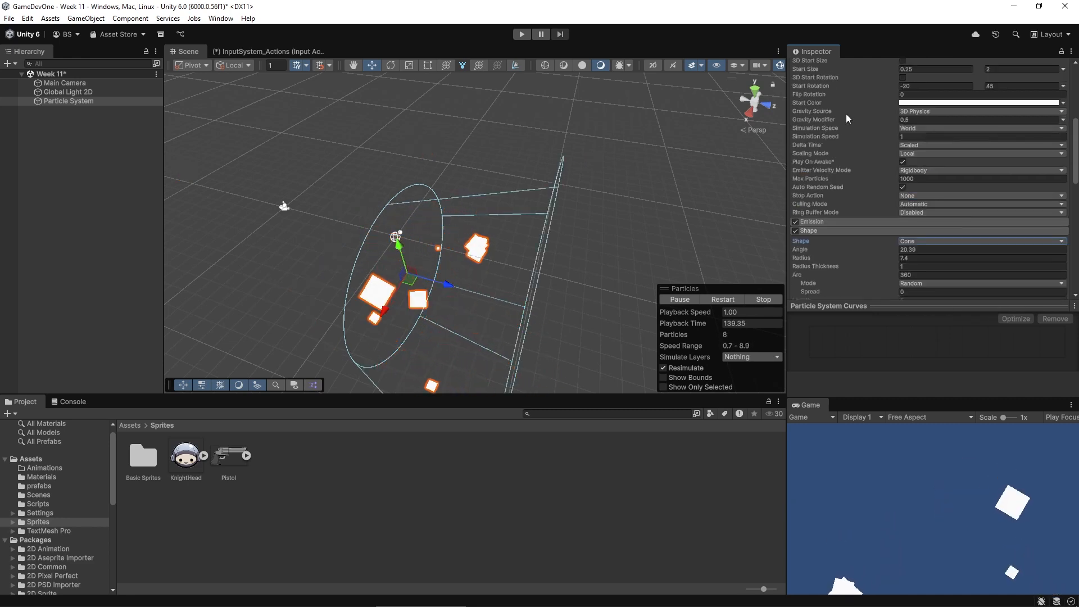
scroll(899, 116, "up", 2)
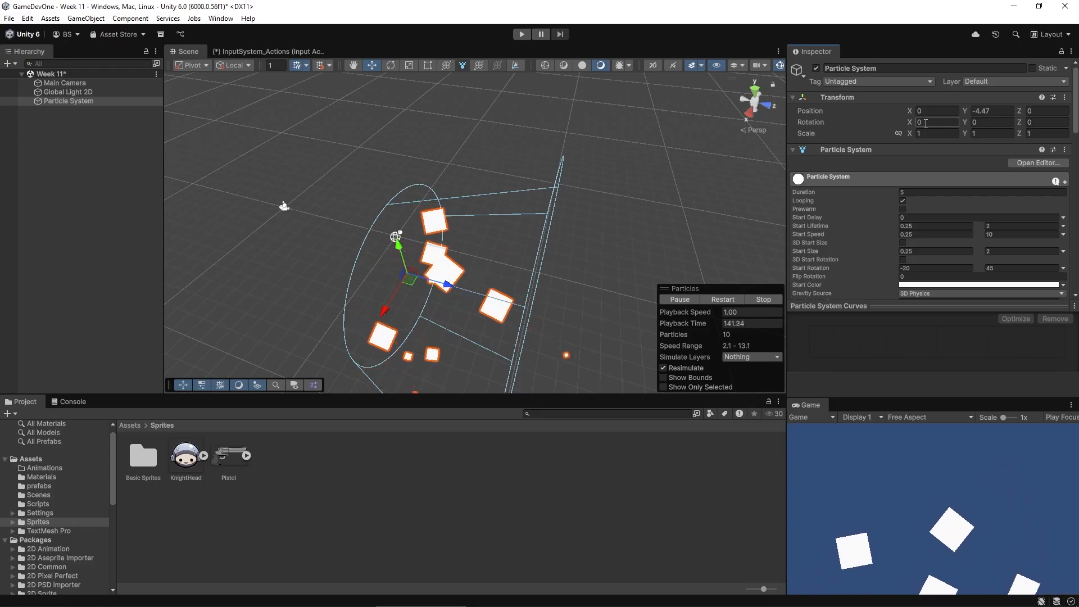
left_click(931, 122)
type("-90")
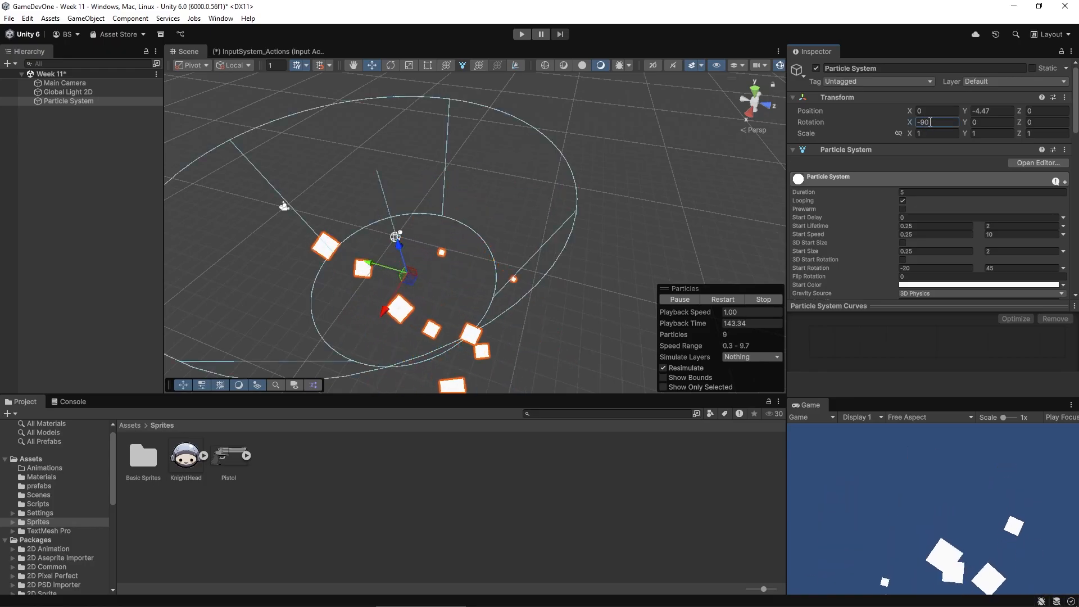
Return the scene to 2D view and set the cone's Angle to 20.98 and Radius to 1.3.
left_click(655, 65)
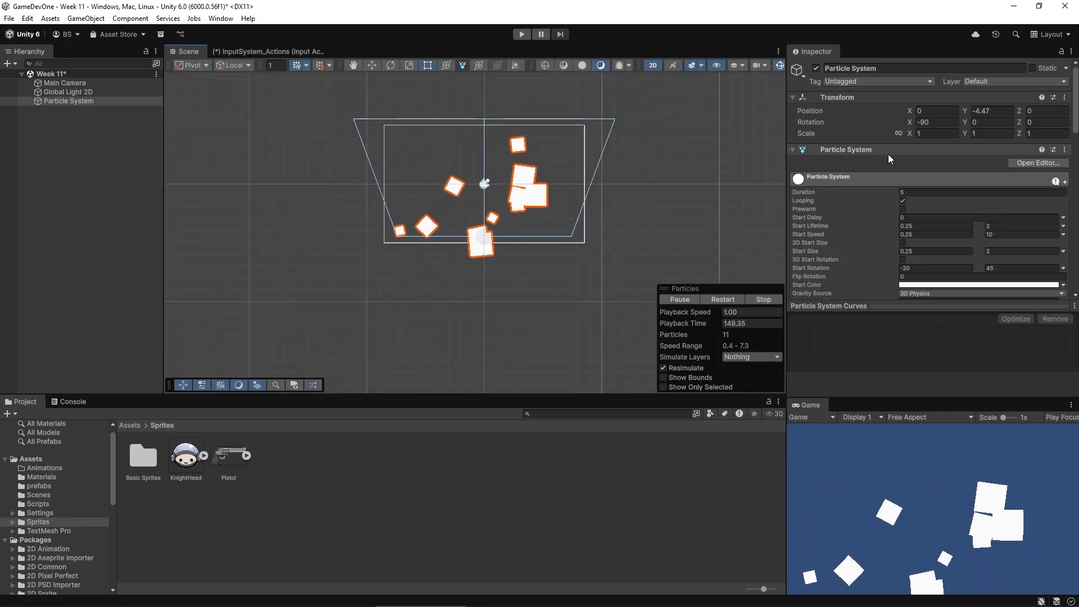
scroll(843, 234, "down", 10)
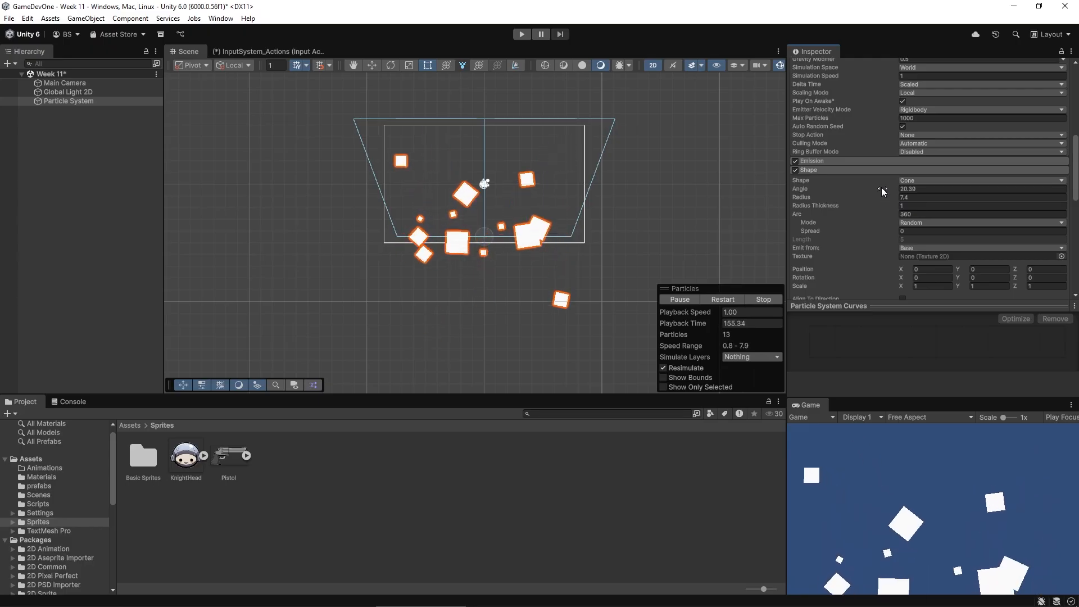
left_click_drag(881, 189, 848, 196)
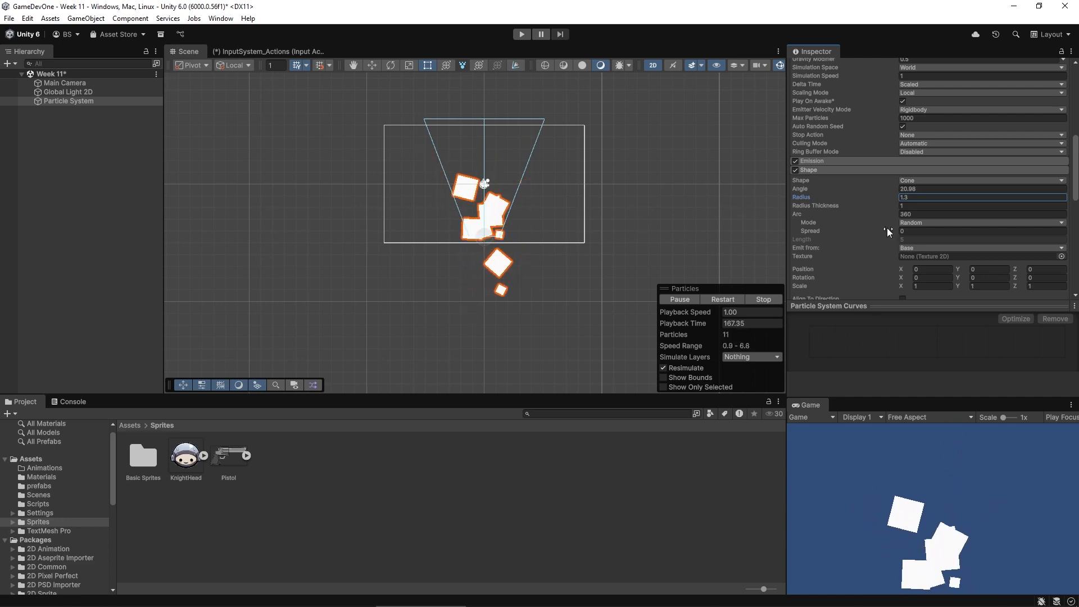
Expand the Renderer module of the Particle System and look over its settings.
scroll(886, 227, "down", 5)
scroll(887, 227, "down", 5)
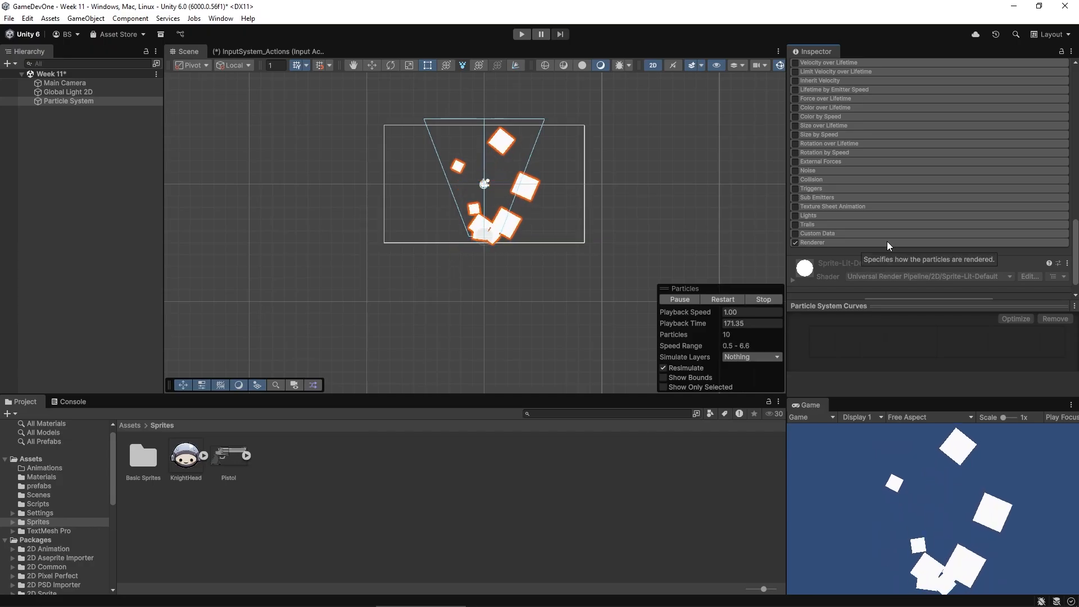
left_click(919, 242)
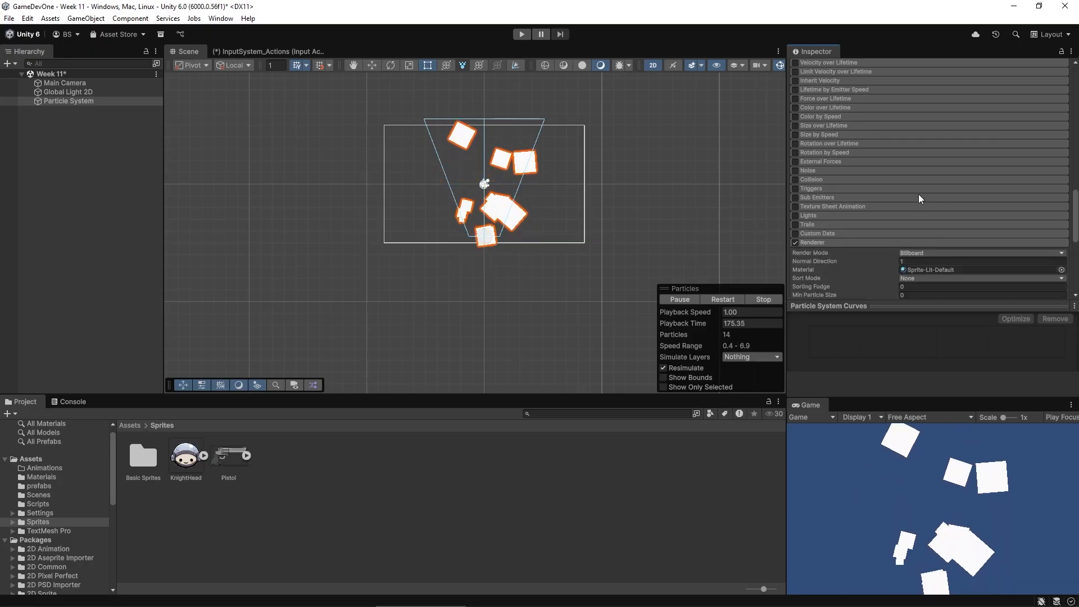
scroll(918, 194, "down", 4)
scroll(923, 190, "up", 3)
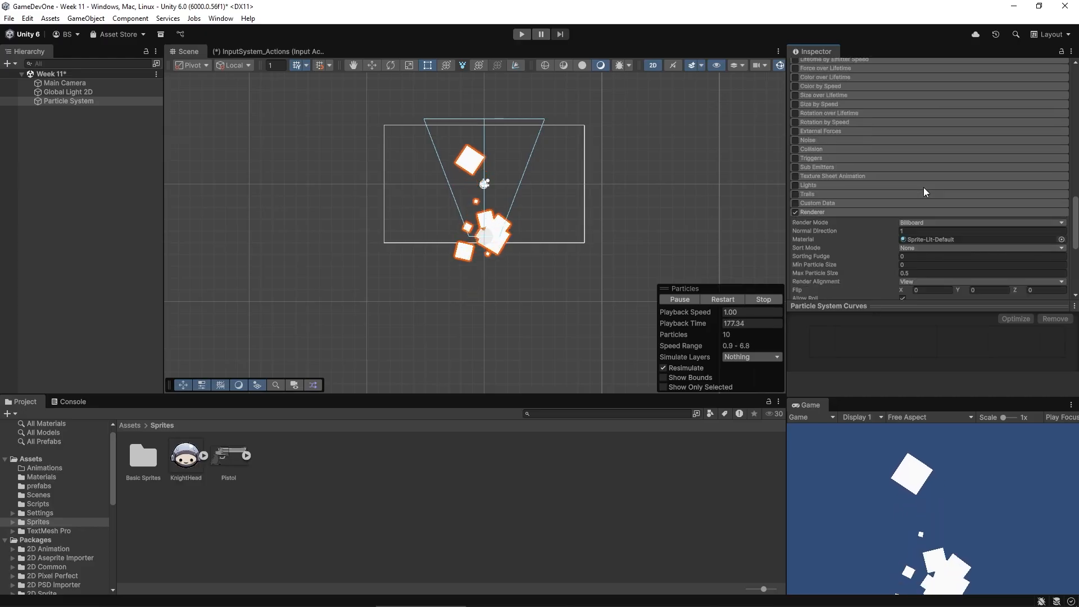
scroll(918, 250, "down", 4)
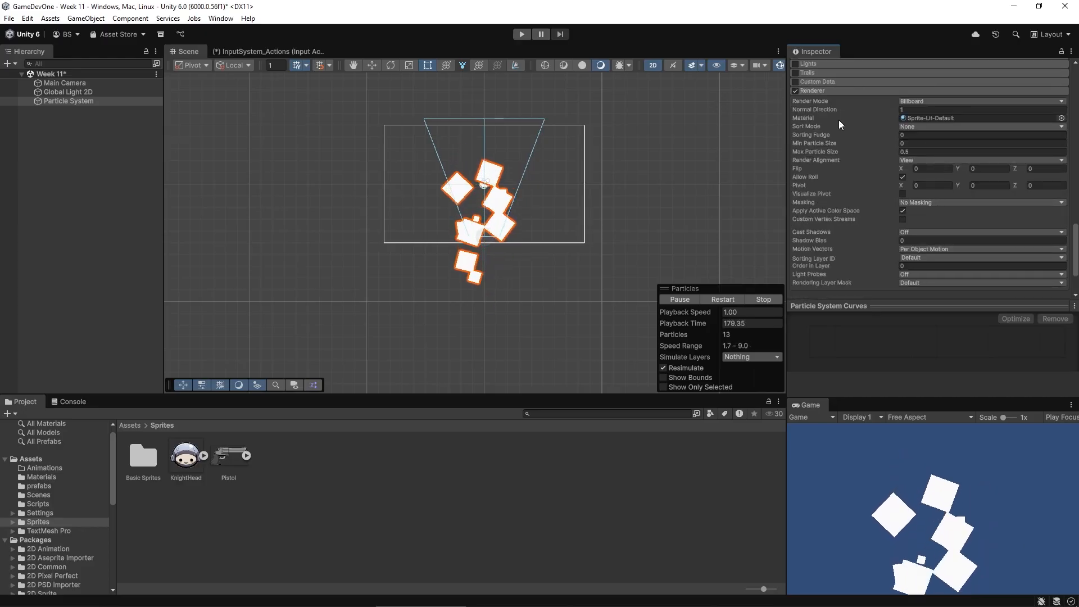
Try the Stretched Billboard and Horizontal Billboard render modes on the Particle System, viewing the horizontal one with 2D view off.
left_click(983, 100)
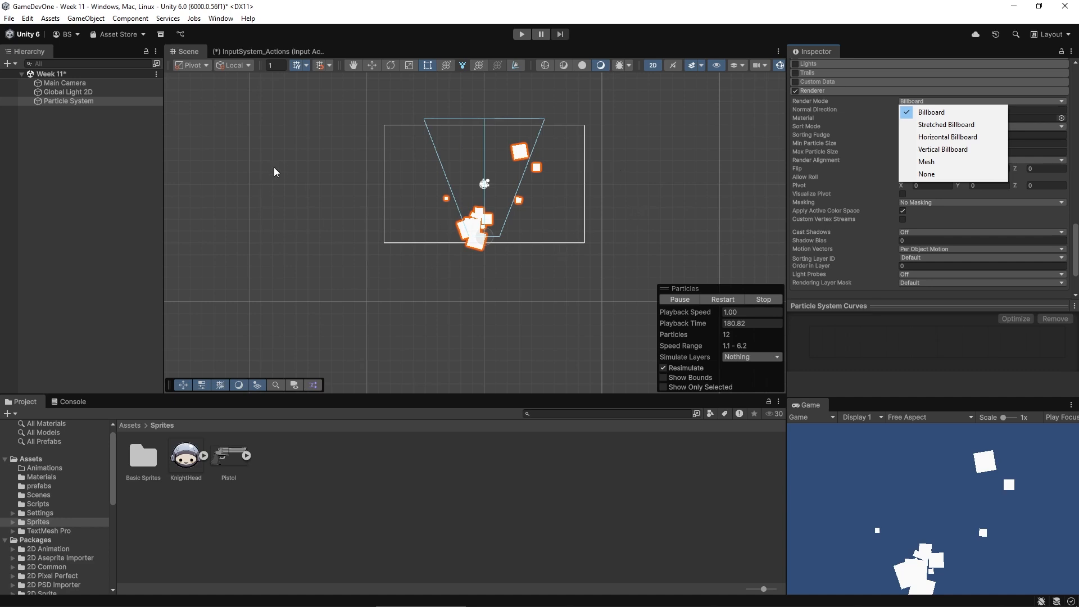
left_click(943, 126)
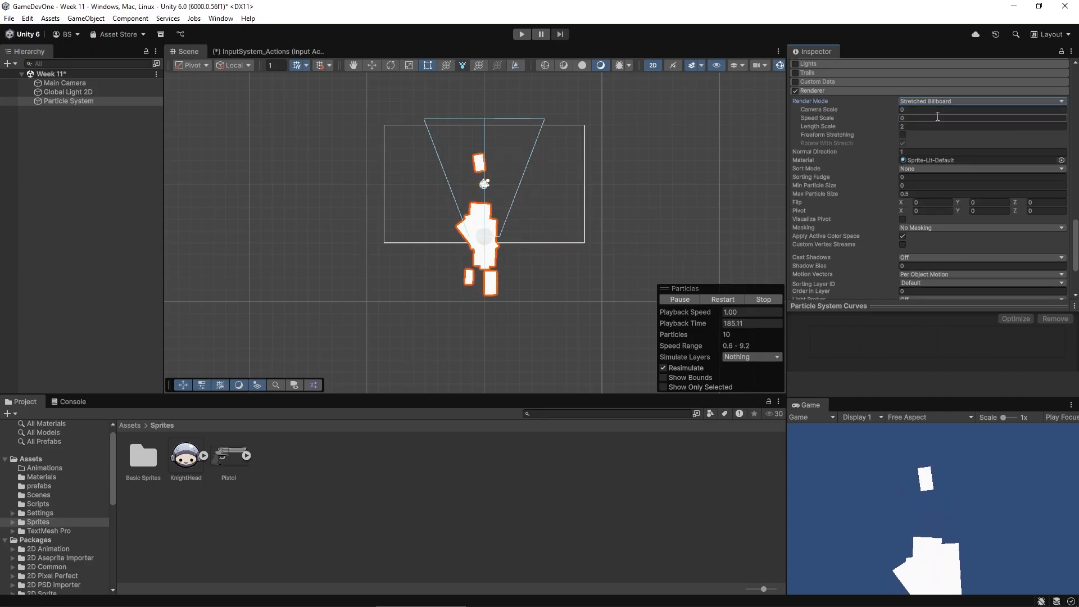
left_click(972, 102)
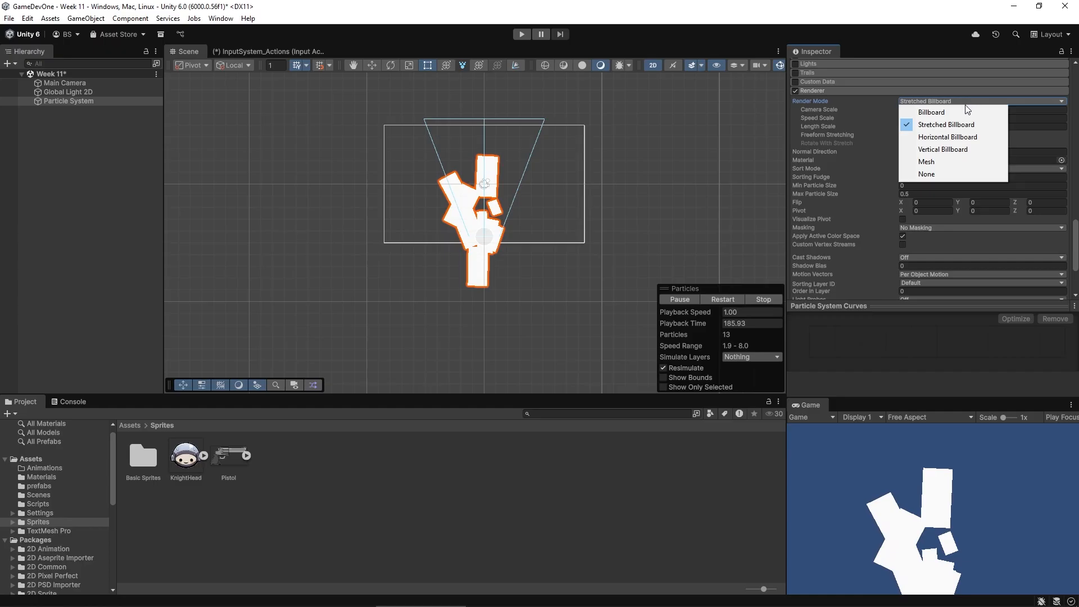
left_click(955, 137)
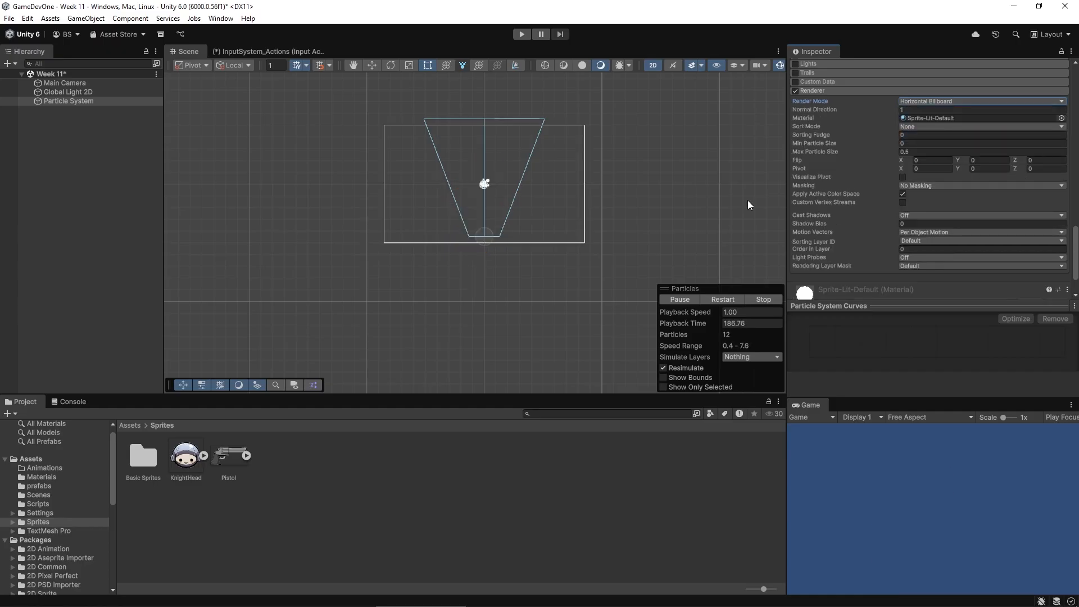
left_click(651, 66)
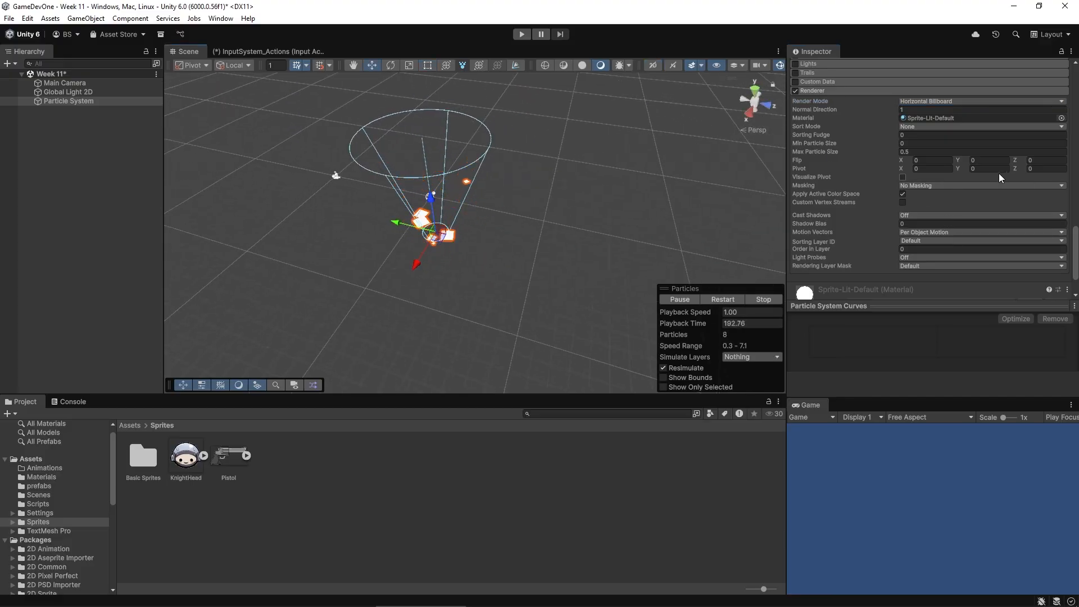
Try the Vertical Billboard render mode and inspect the particles from another angle in 3D.
left_click(956, 101)
left_click(955, 144)
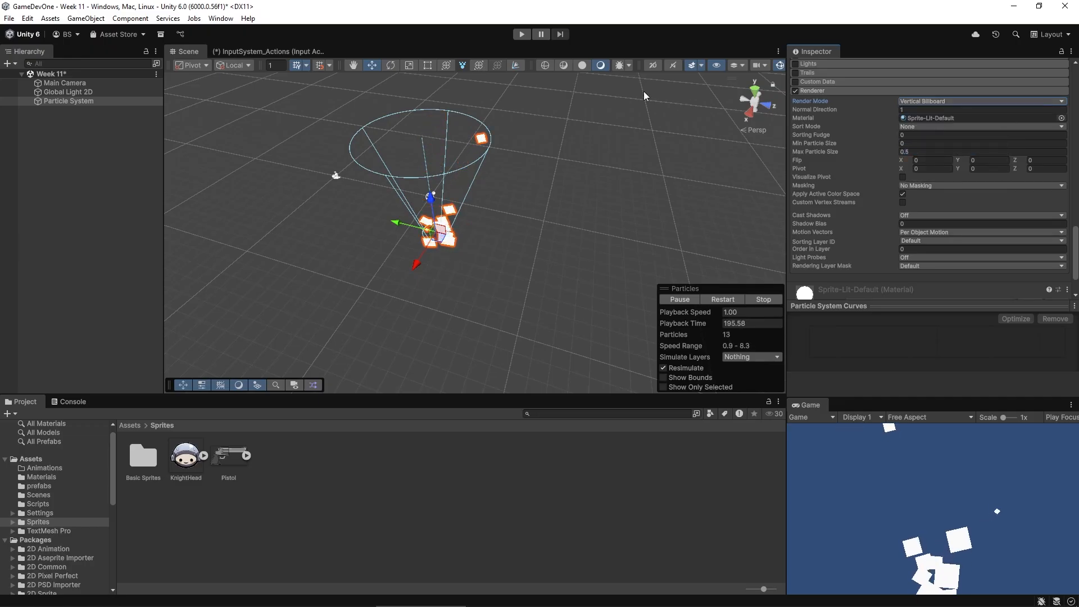
left_click_drag(533, 178, 593, 91, "alt")
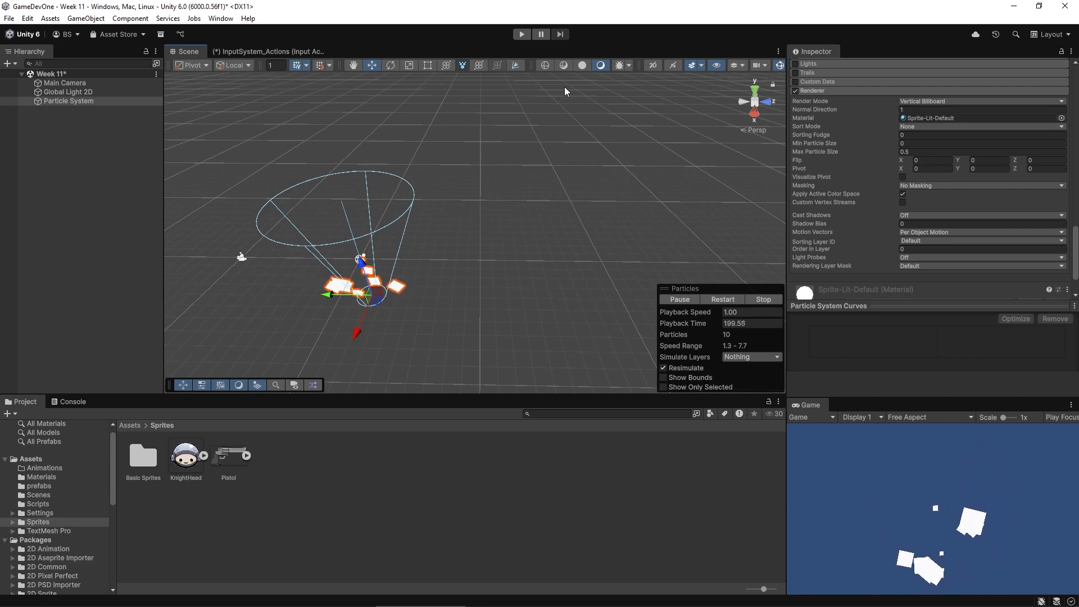
Try the Mesh render mode in the Renderer module to preview the particles as cubes.
scroll(889, 204, "down", 3)
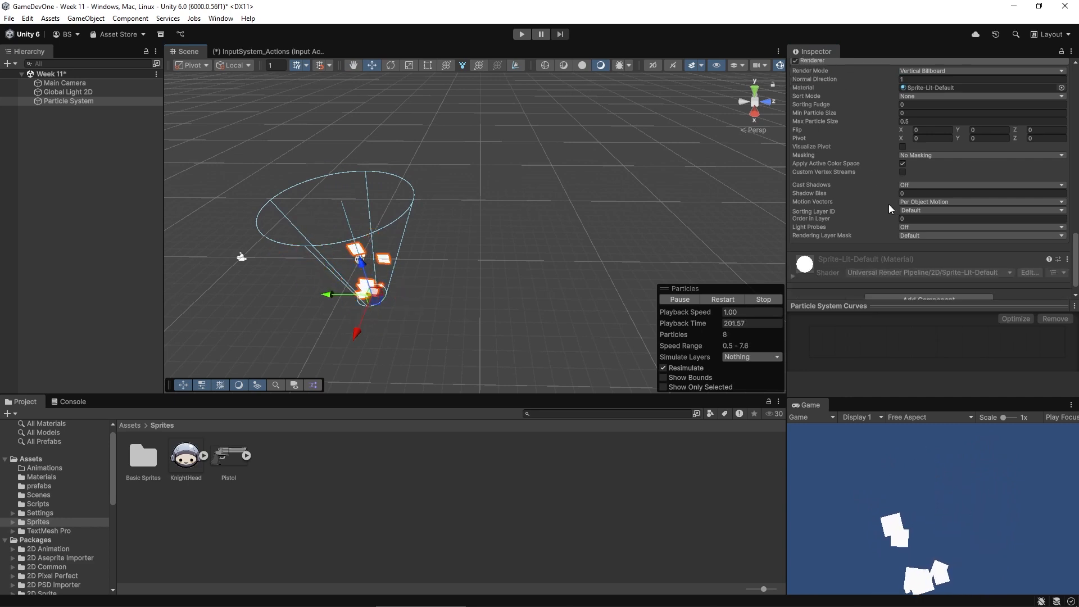
scroll(913, 205, "up", 2)
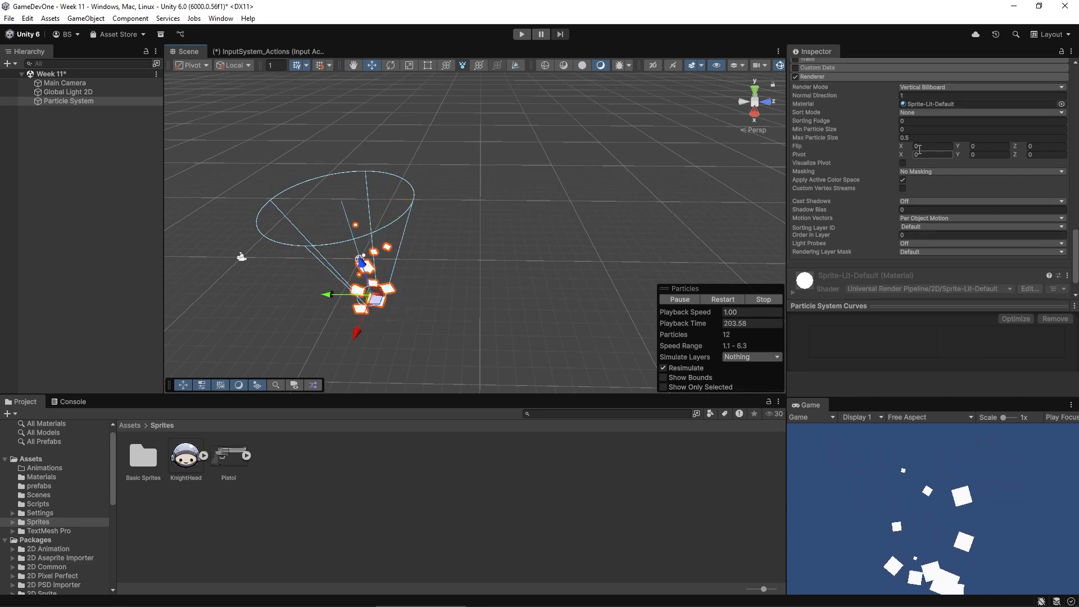
left_click(955, 89)
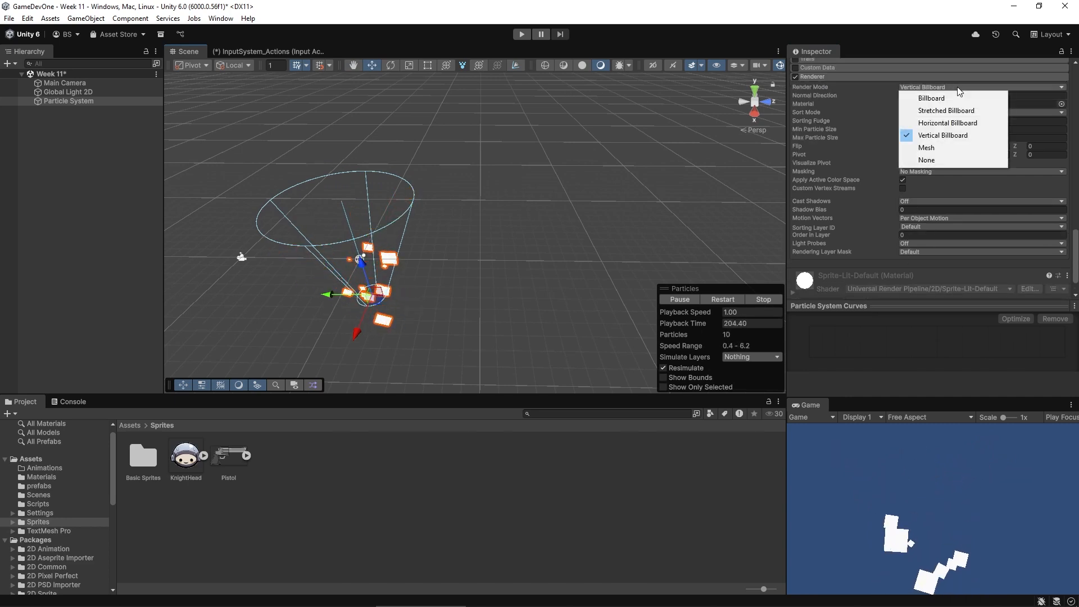
left_click(943, 148)
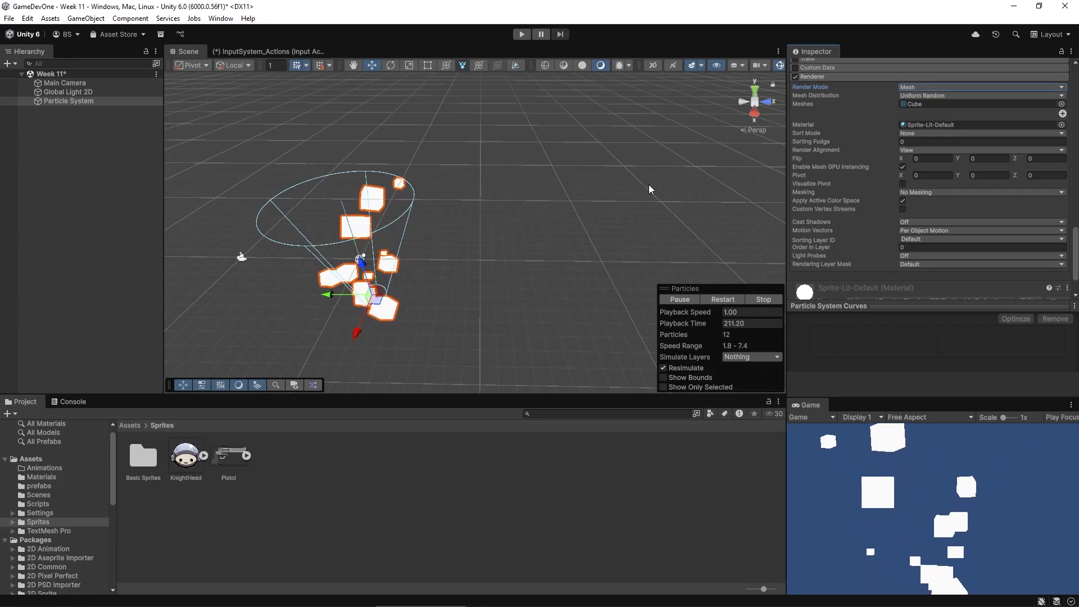
Set the Render Mode back to Billboard and return the scene to 2D view, framed closely on the emitter.
left_click(947, 87)
left_click(937, 98)
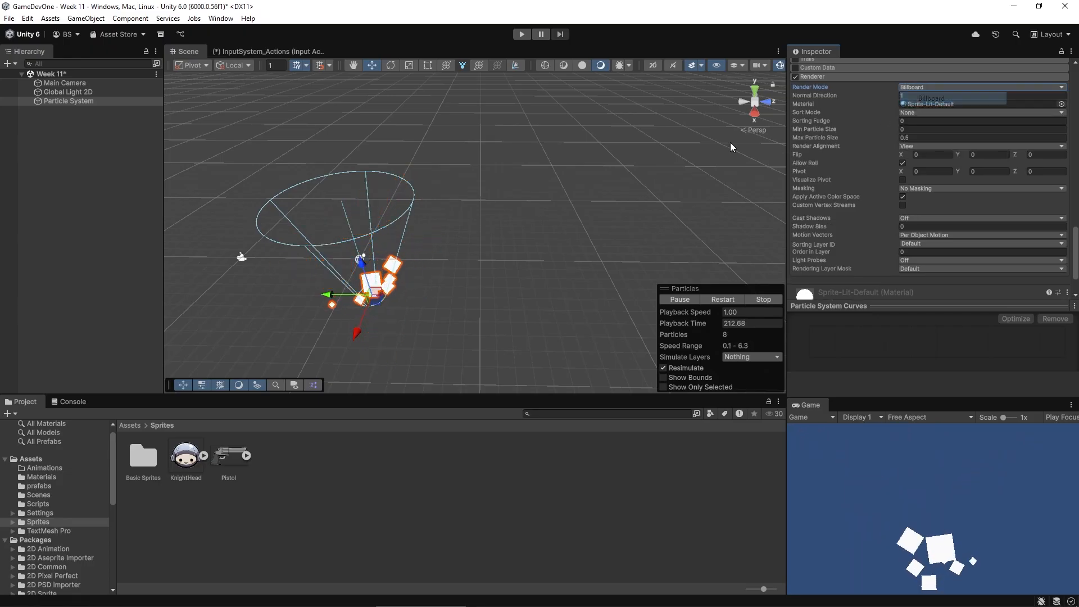
left_click(653, 66)
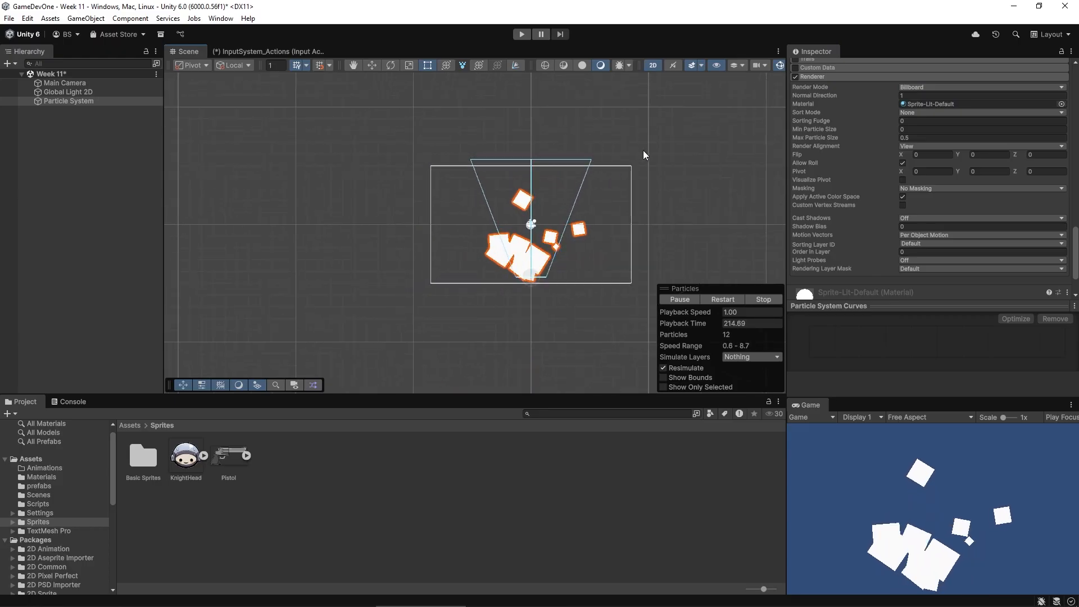
middle_click_drag(652, 203, 624, 227)
scroll(587, 202, "up", 5)
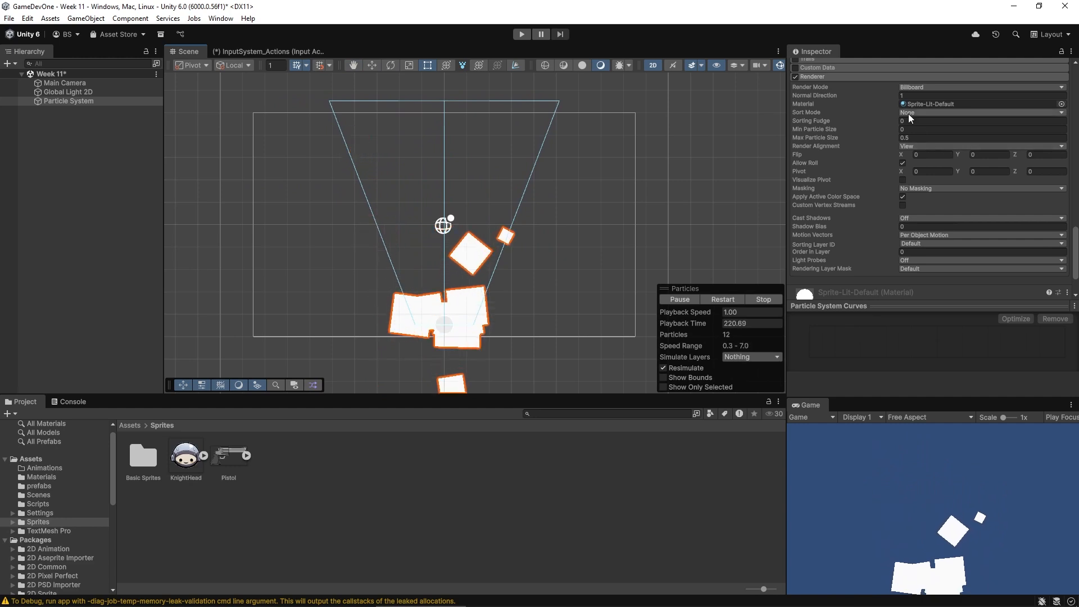
Look over the Renderer settings and the list of particle modules, and stop the particle preview in the scene.
mouse_move(831, 96)
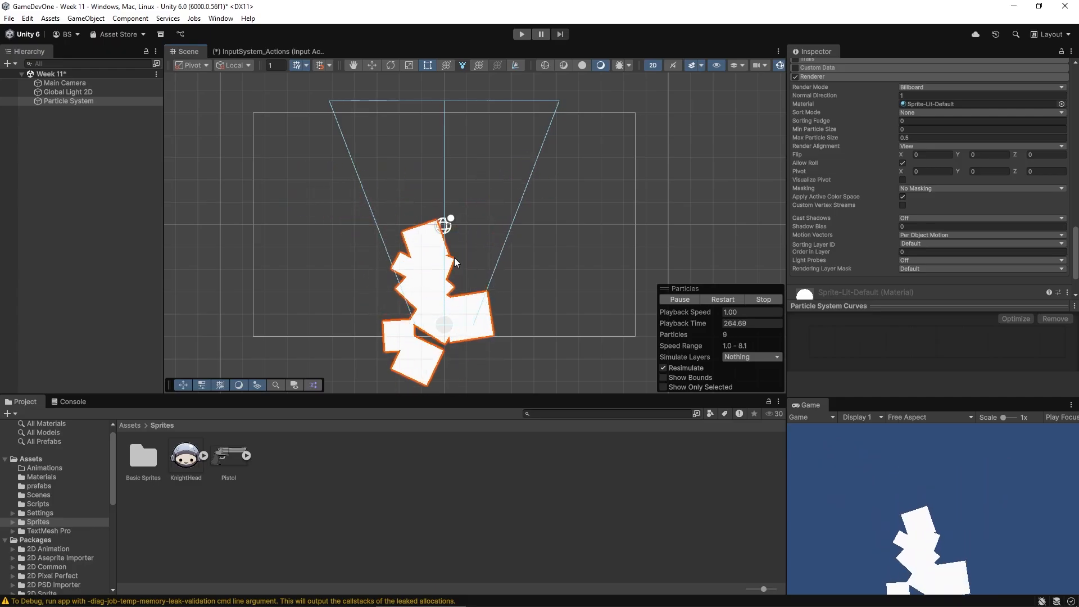
scroll(849, 208, "up", 3)
scroll(850, 207, "up", 3)
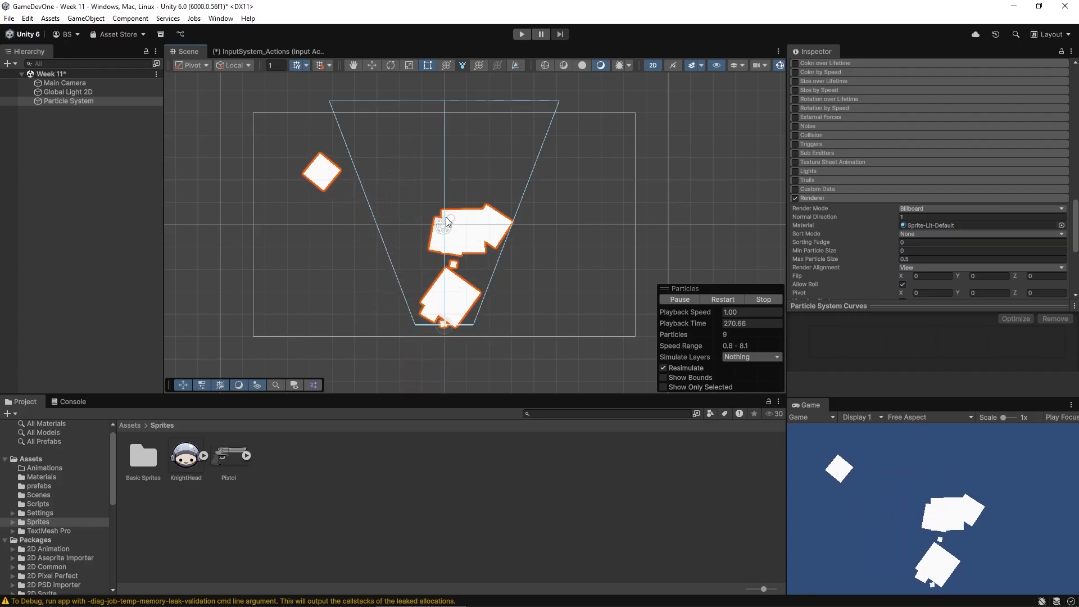
scroll(912, 221, "down", 3)
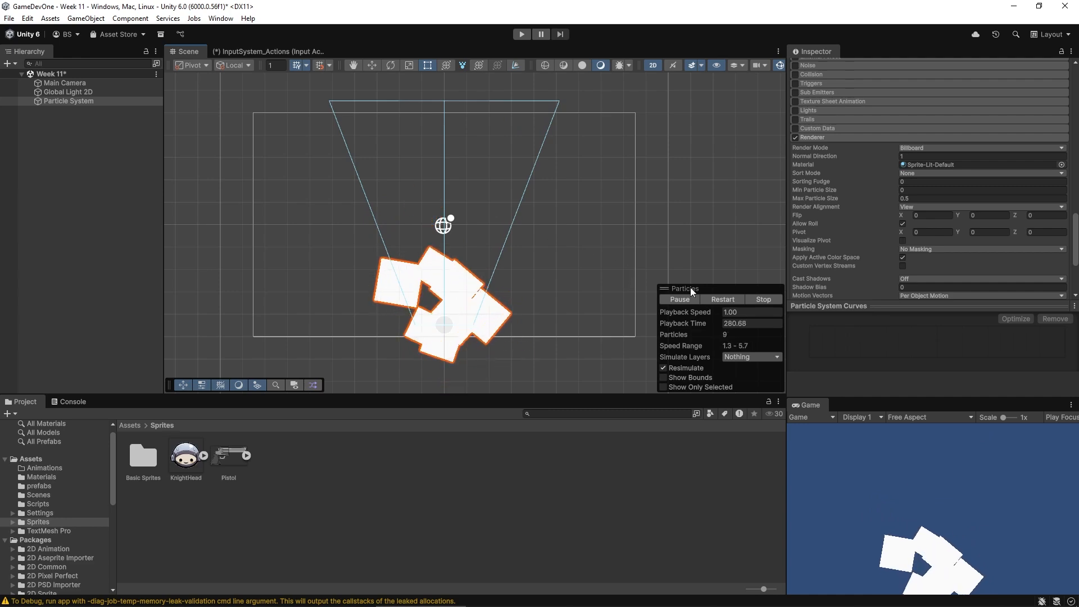
left_click(760, 298)
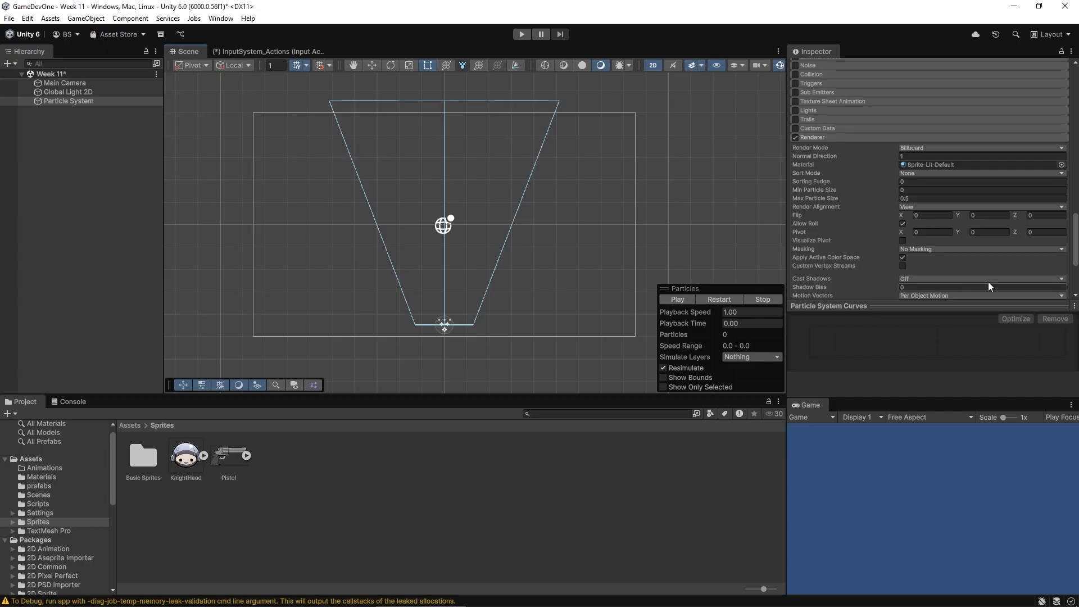
scroll(926, 203, "up", 5)
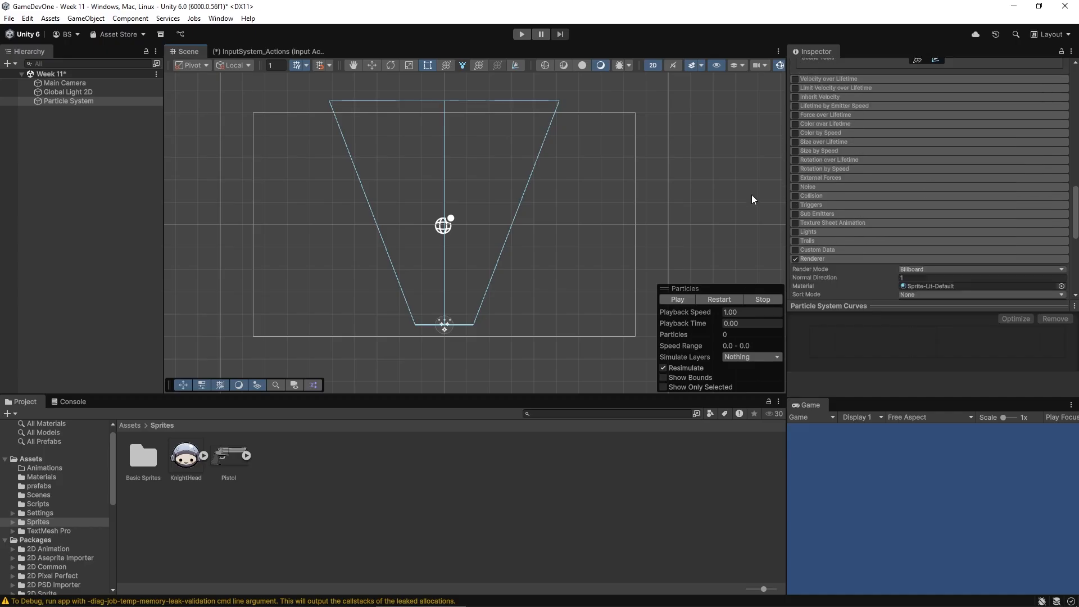